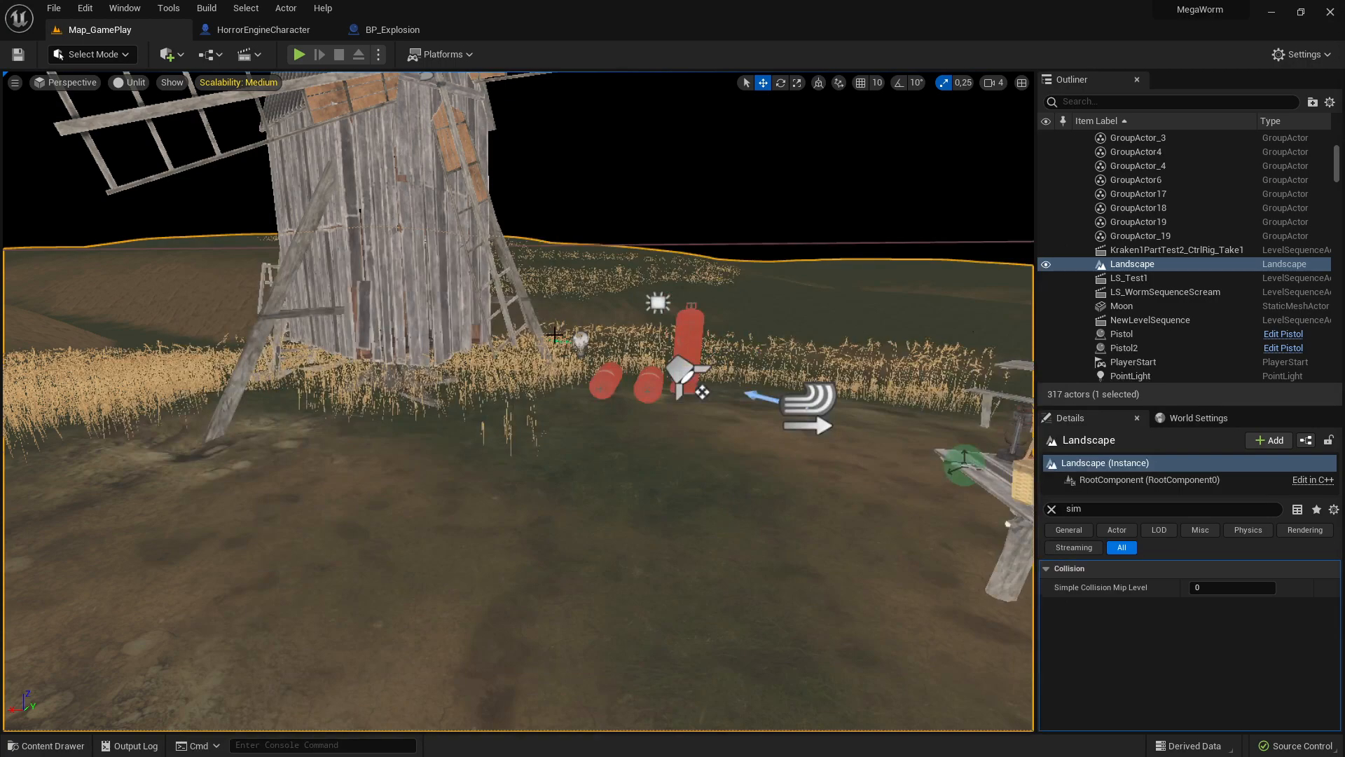
- Play-test the level in the area around the windmill and gas canisters, and end the play session
mouse_move(554, 334)
right_down()
mouse_move(694, 375)
mouse_move(564, 331)
right_up()
key(s)
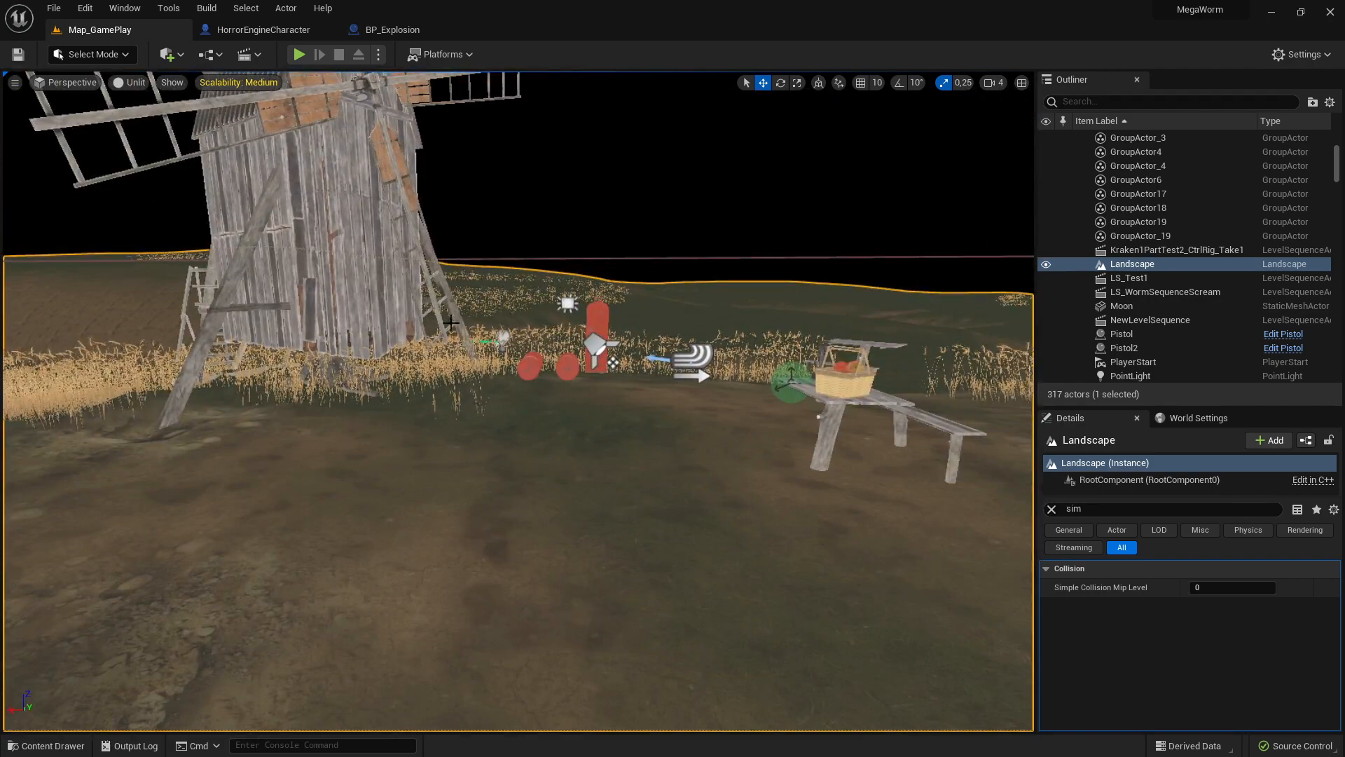
mouse_move(673, 624)
right_down()
mouse_move(707, 613)
mouse_move(673, 624)
right_up()
key(s)
right_click(672, 625)
click(649, 601)
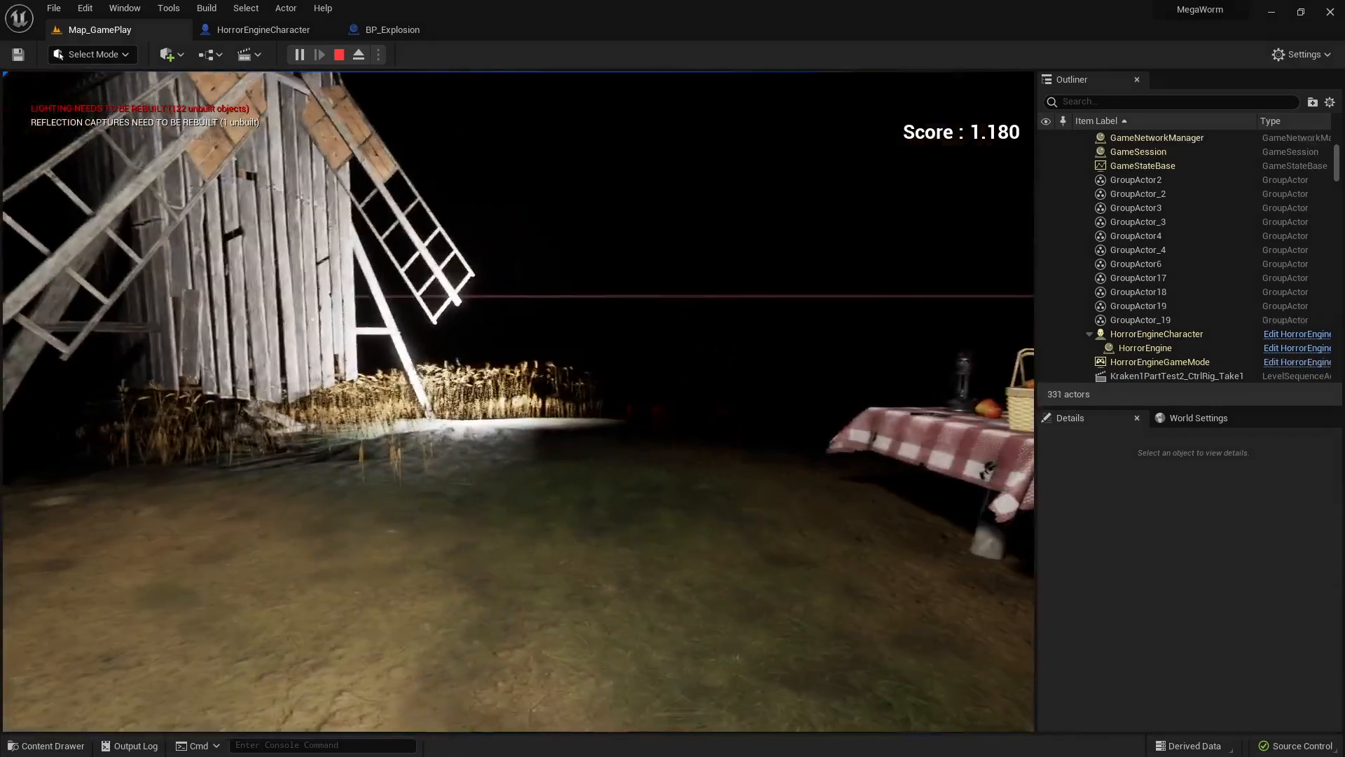
key(p)
click(708, 516)
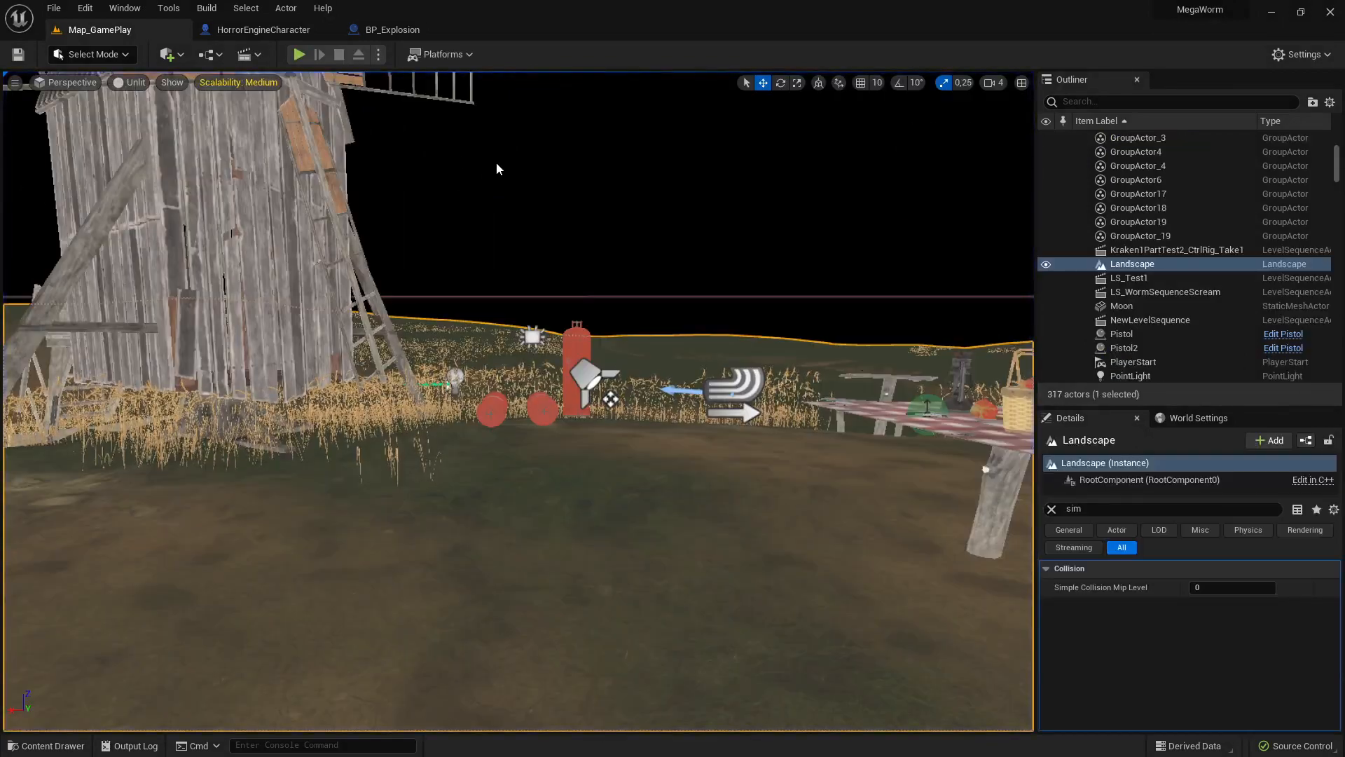
- Add a Radial Force component to the BP_Explosion blueprint and save the blueprint
click(258, 30)
click(396, 32)
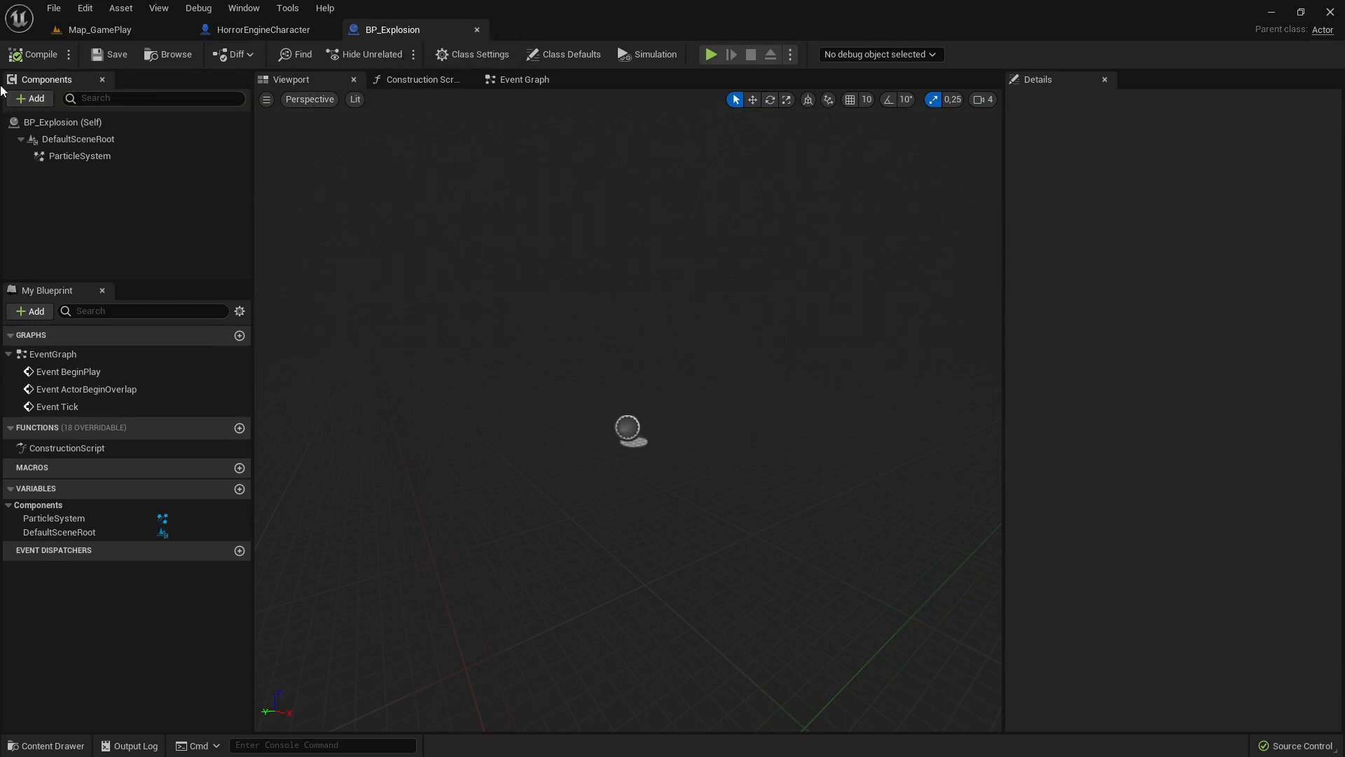
click(31, 99)
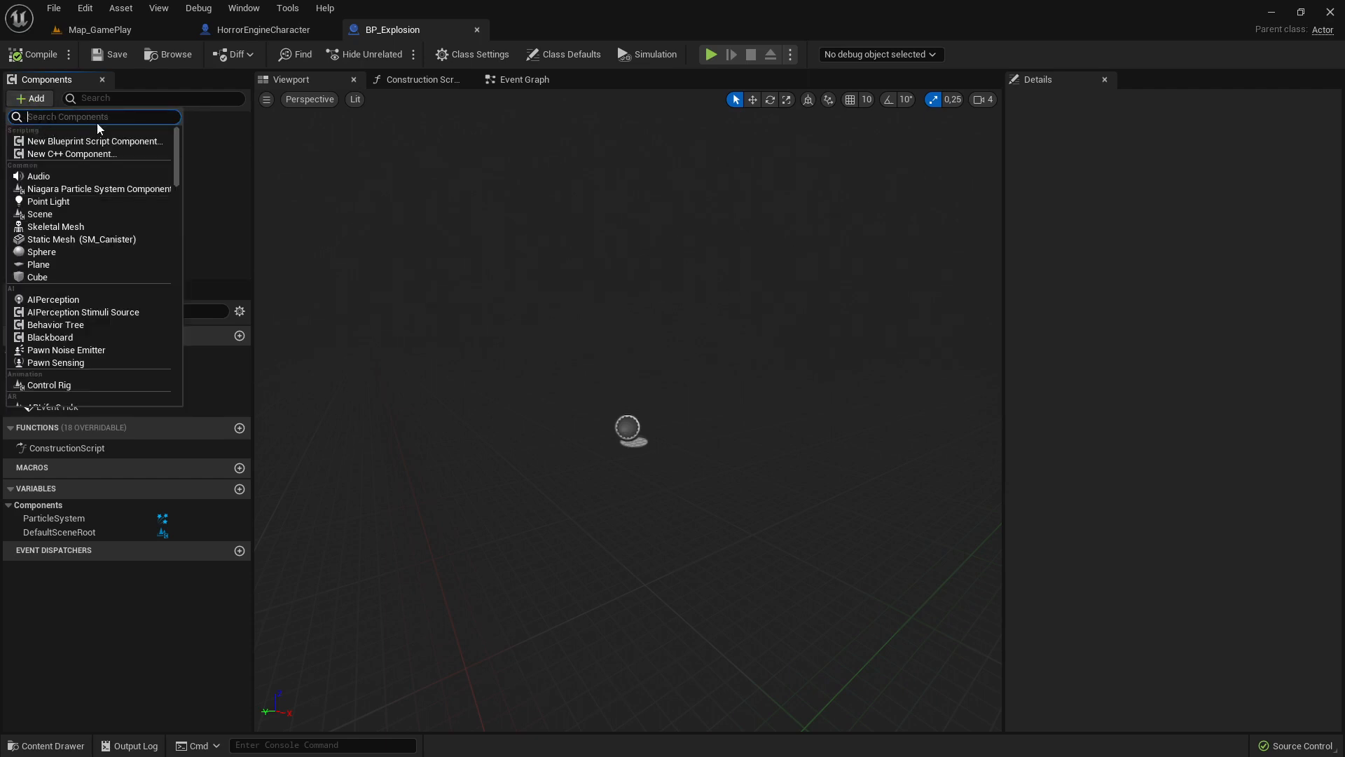
text(radial )
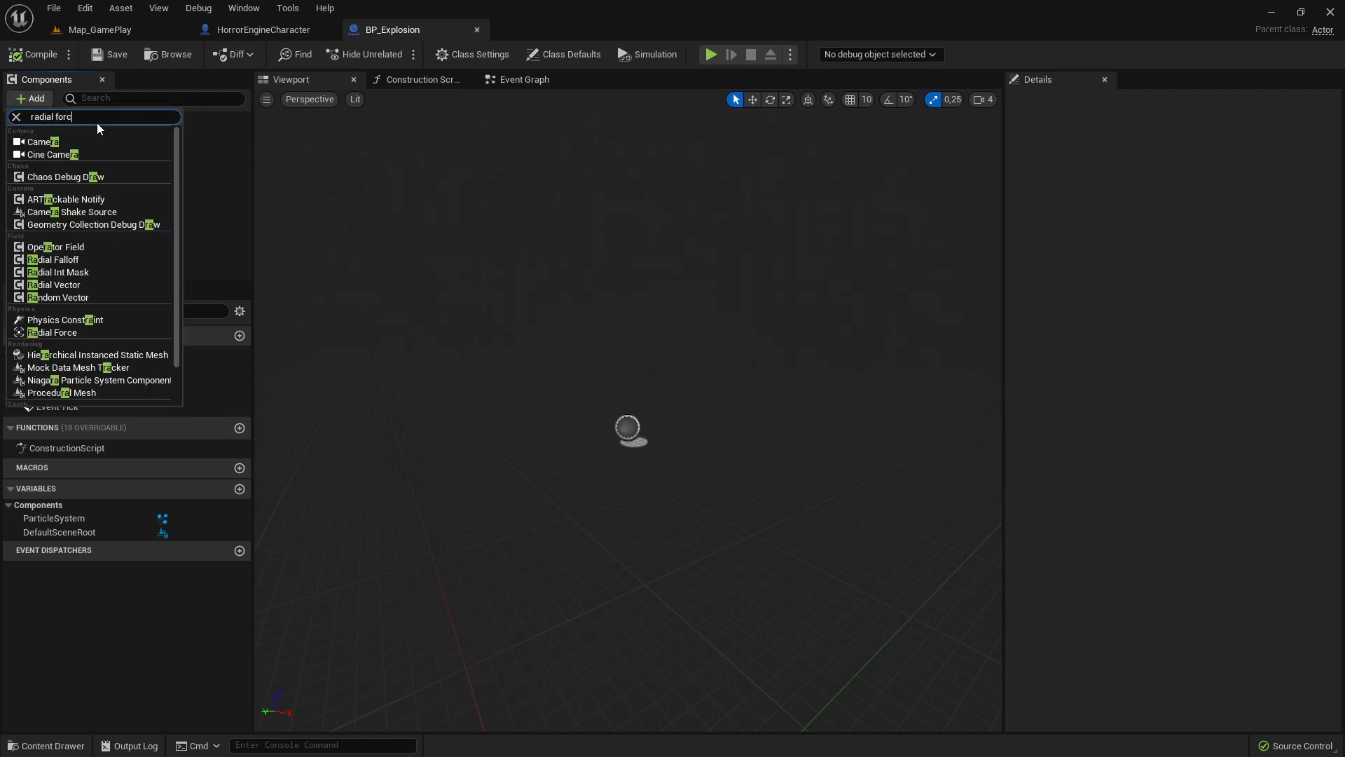
text(forc)
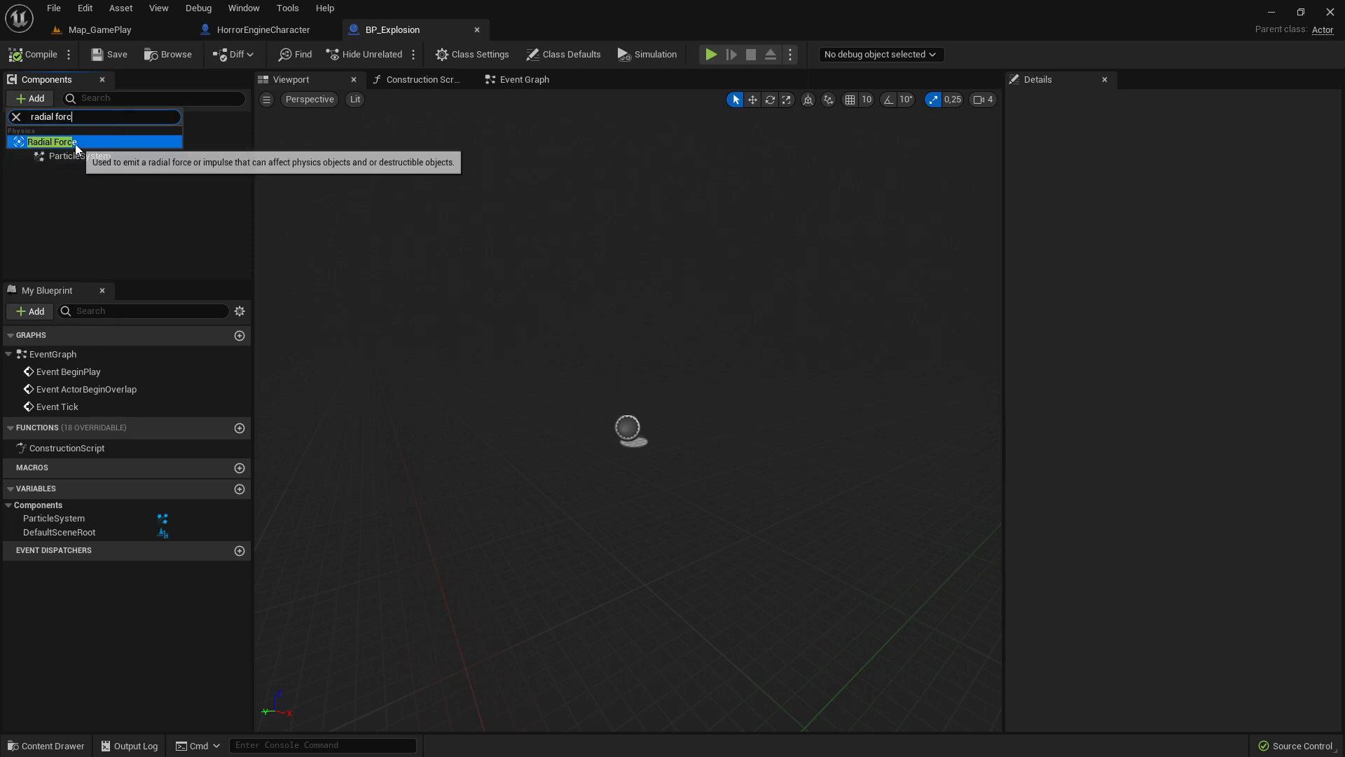
click(74, 143)
click(125, 231)
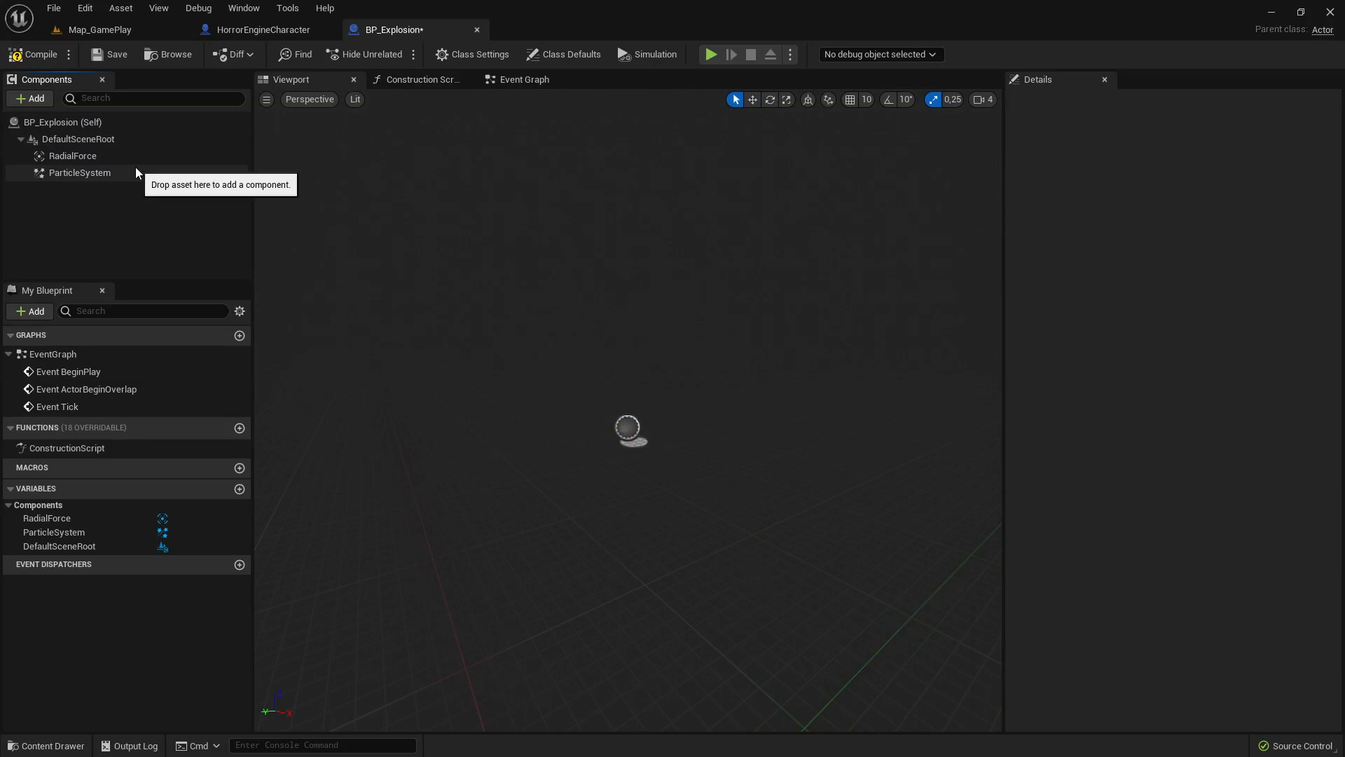
click(109, 56)
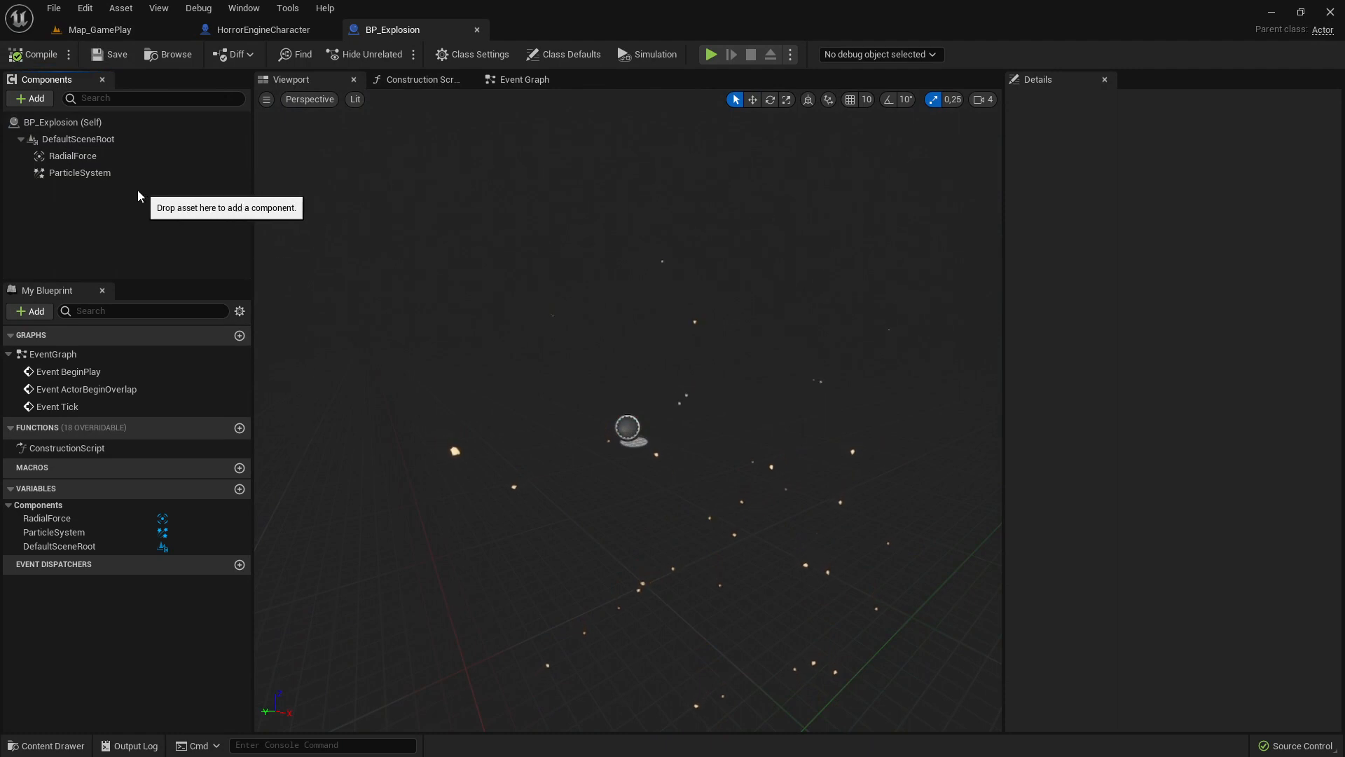
- Select the RadialForce component, try a radius of about 1343, and reset the radius to its default
click(67, 156)
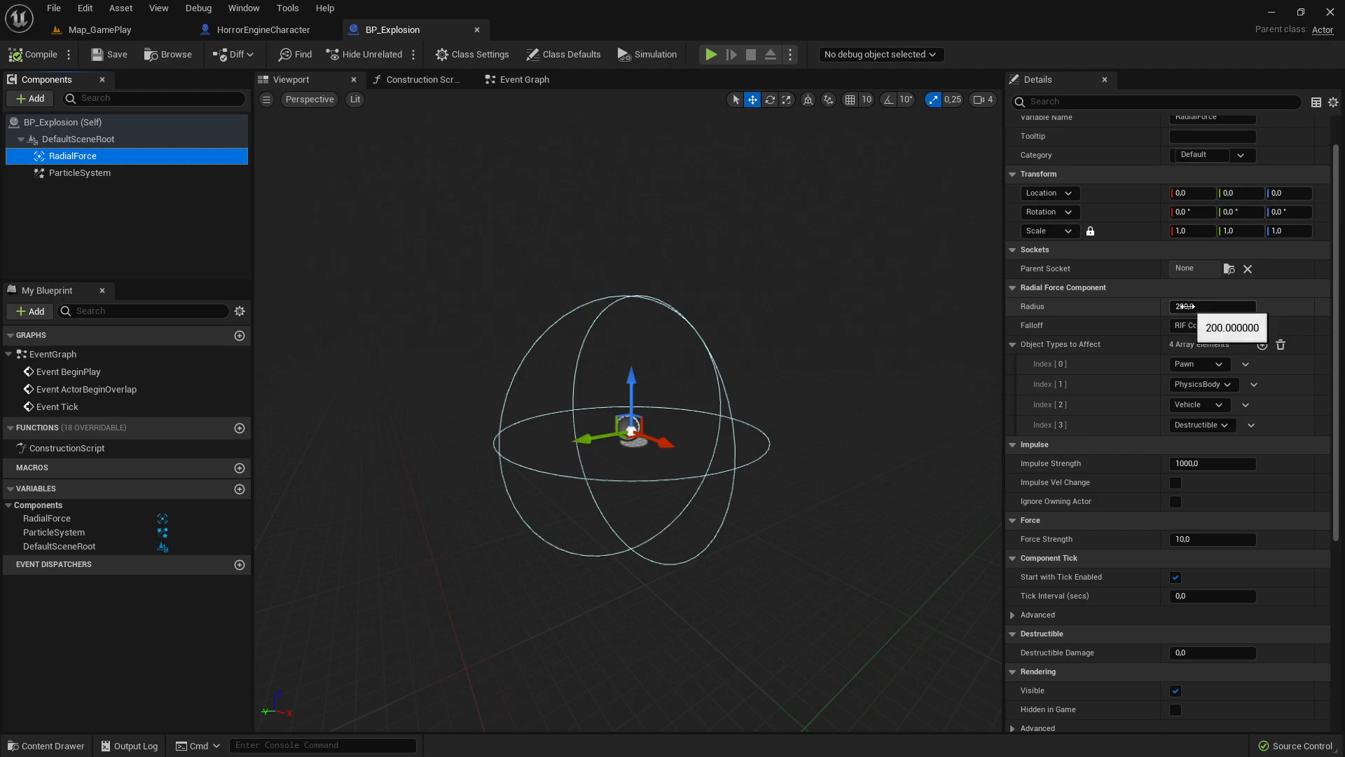
drag(1180, 306, 1304, 306)
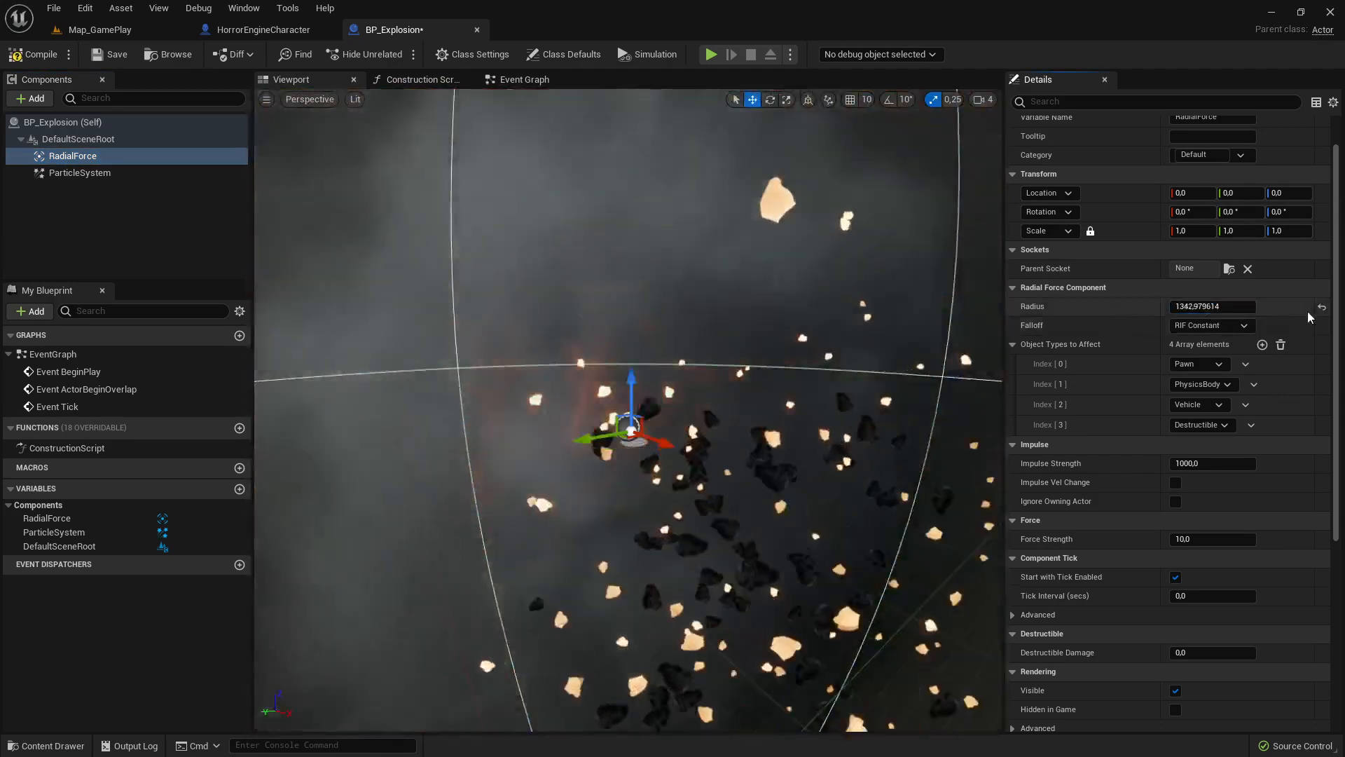
click(1321, 306)
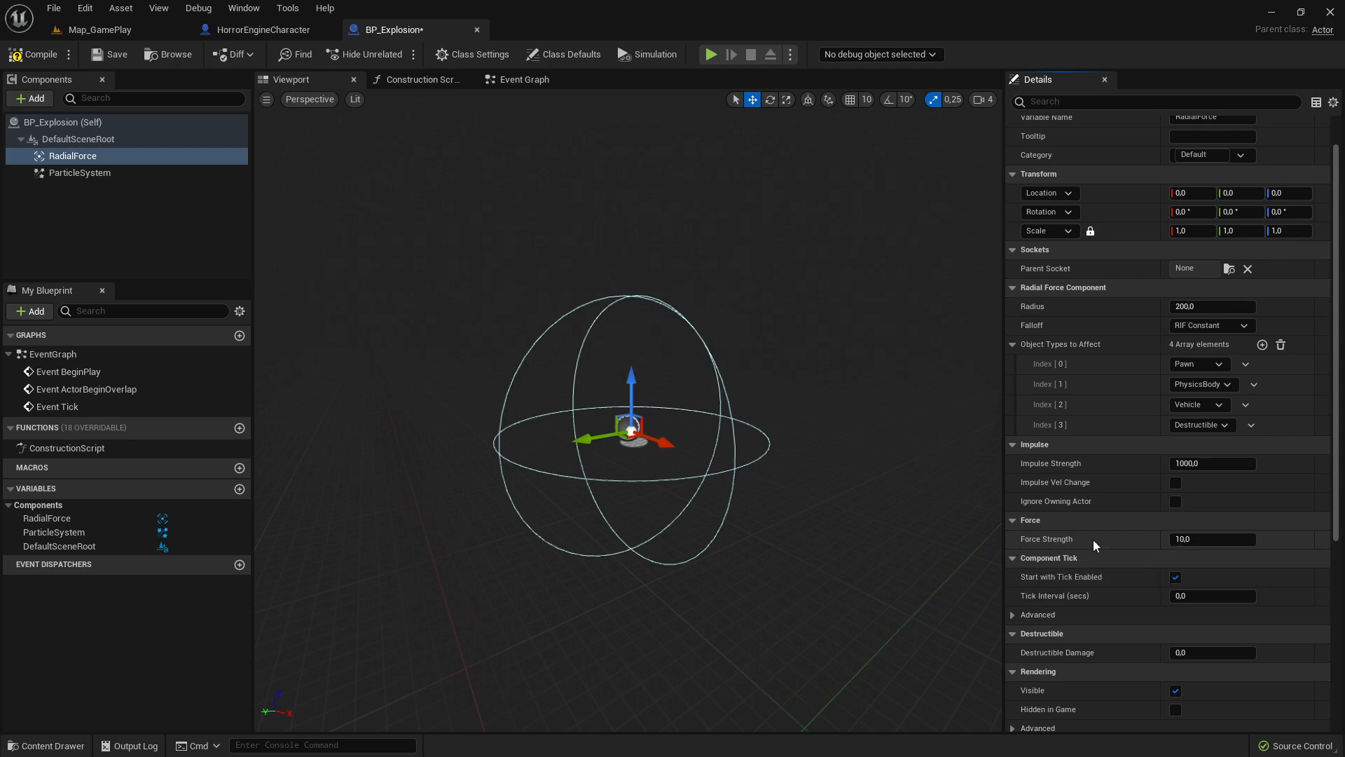
- Set the RadialForce component's Force Strength to 1000000, and compile and save the blueprint
click(1194, 539)
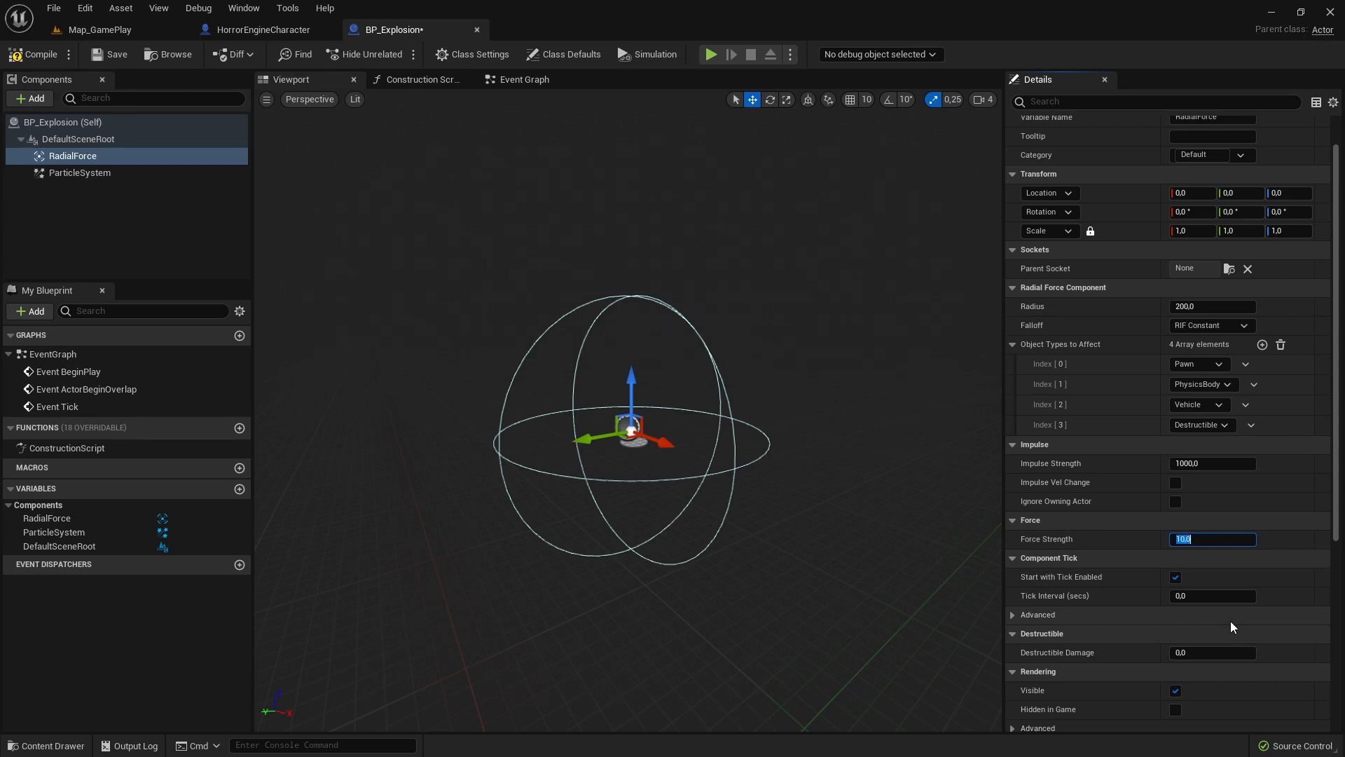
text(10000)
key(BackSpace)
key(BackSpace)
key(BackSpace)
key(BackSpace)
key(BackSpace)
text(1000000)
click(35, 57)
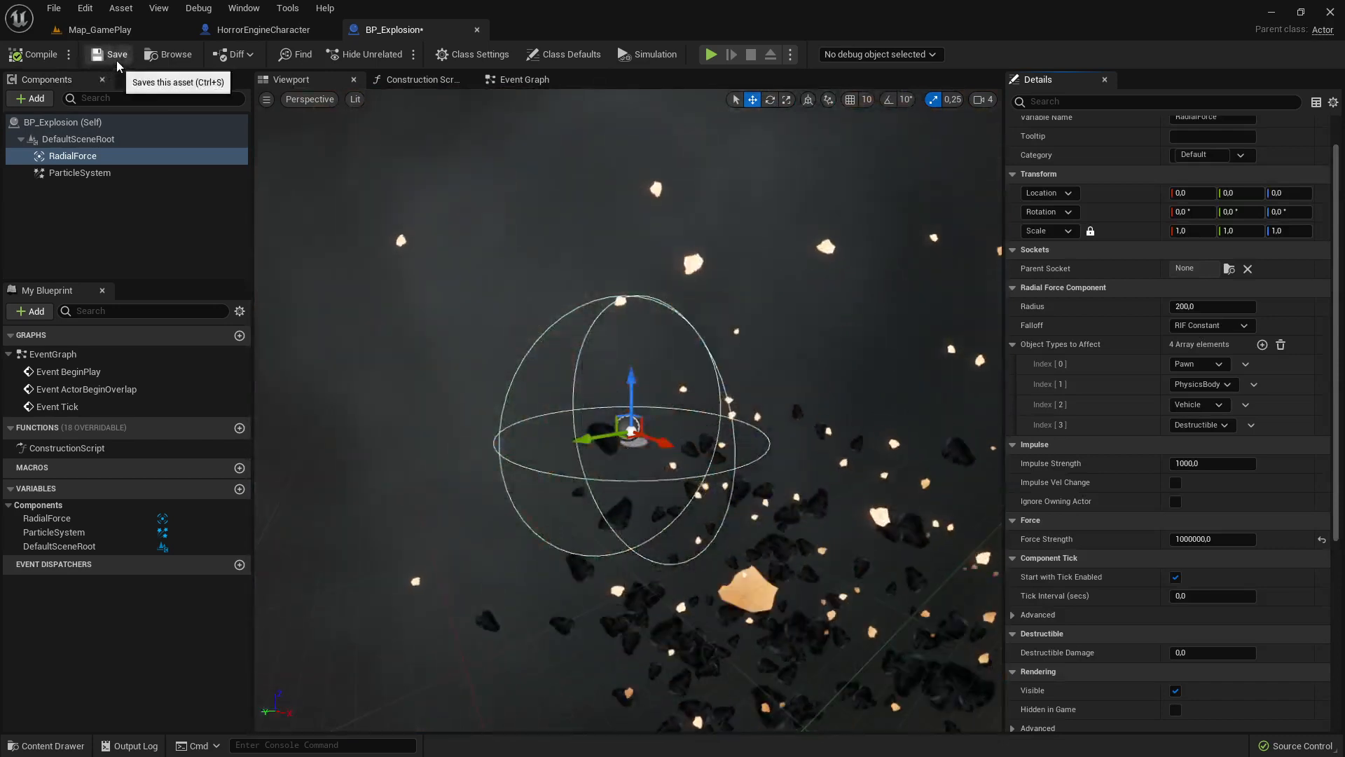
click(114, 56)
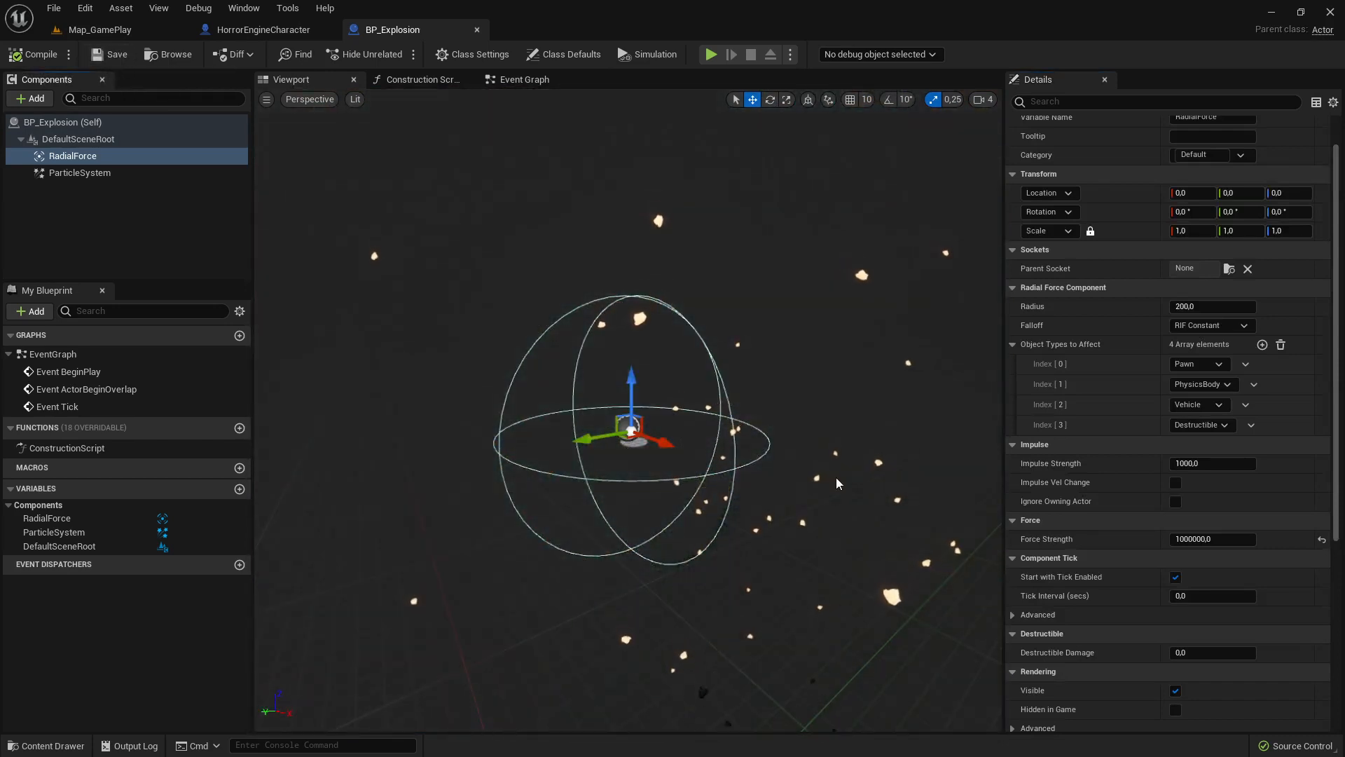
right_drag(666, 421, 645, 410)
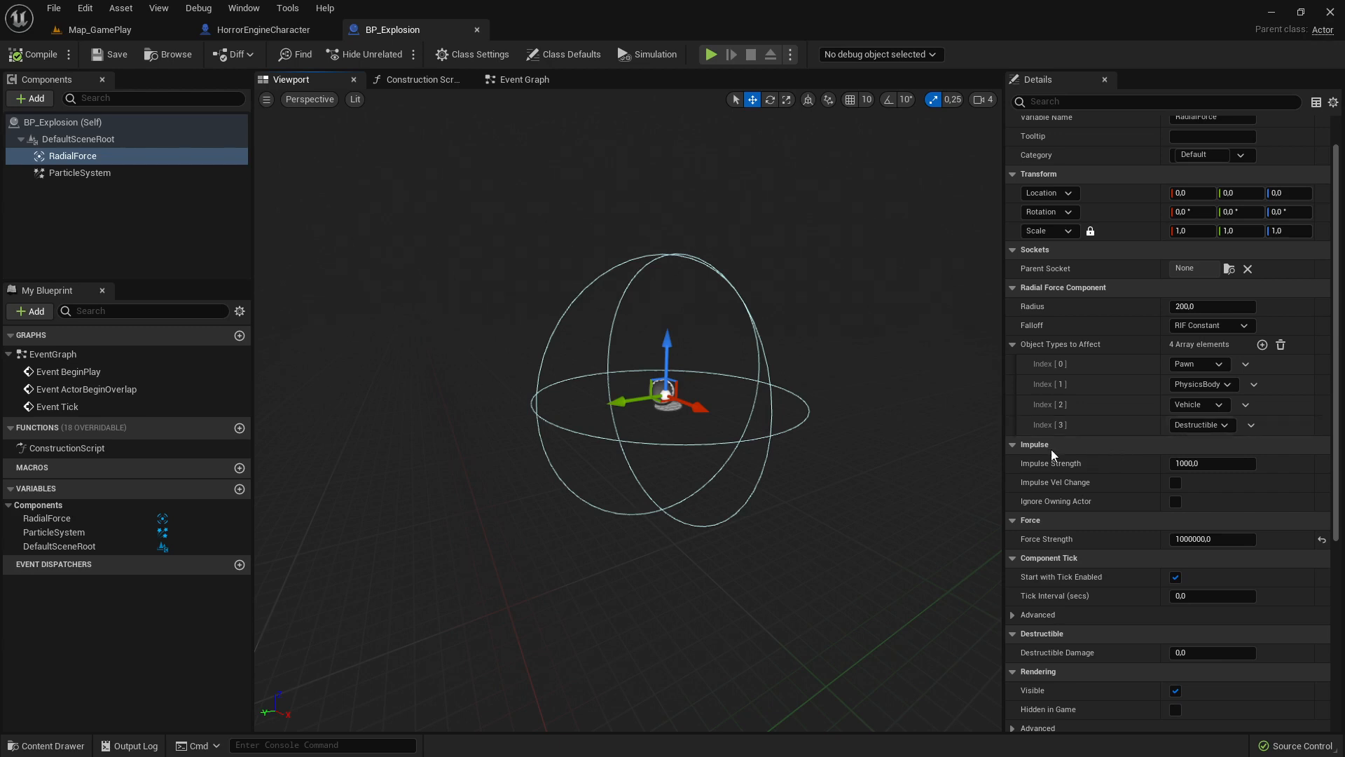
right_drag(891, 389, 887, 395)
key(s)
key(w)
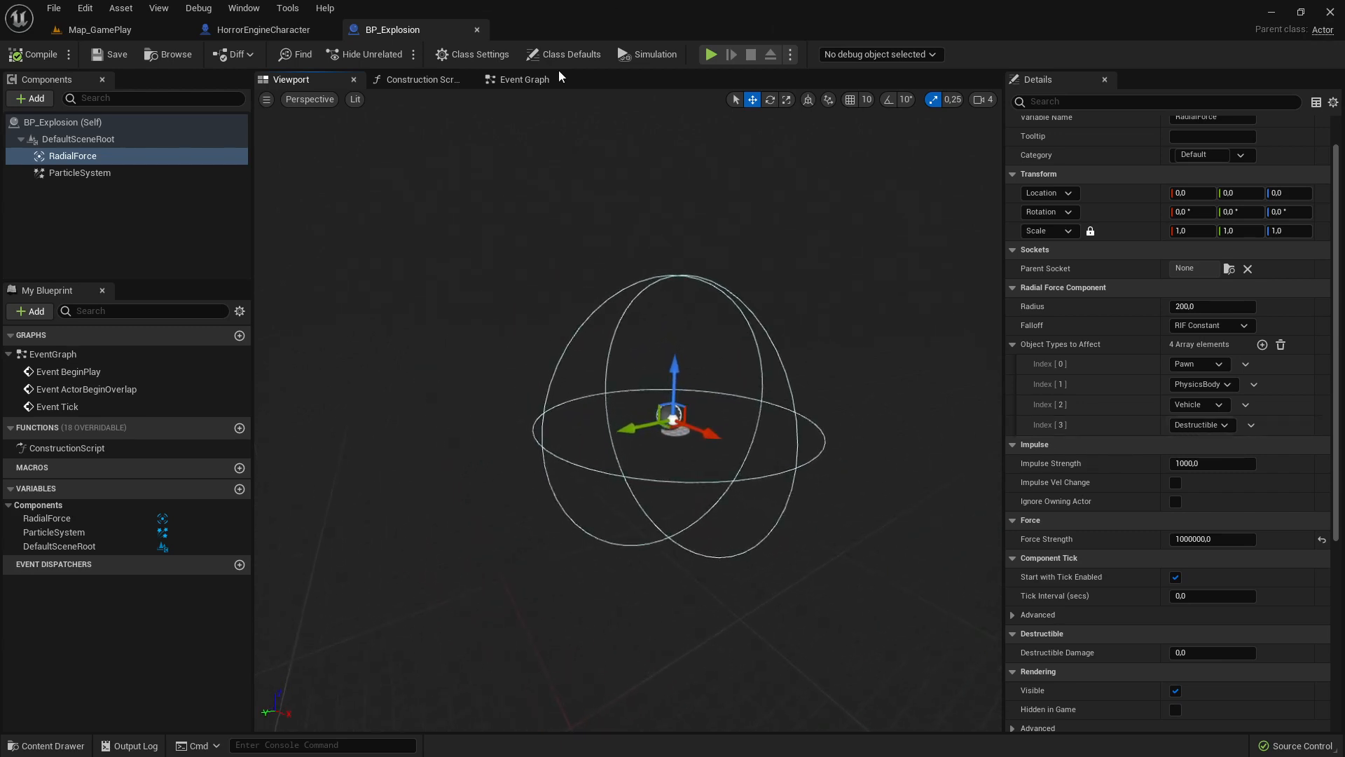
- Return to the Map_GamePlay level and select the lying gas canister SM_TallGasCanister_4 beside the windmill
click(105, 29)
key(w)
right_drag(519, 401, 466, 419)
key(d)
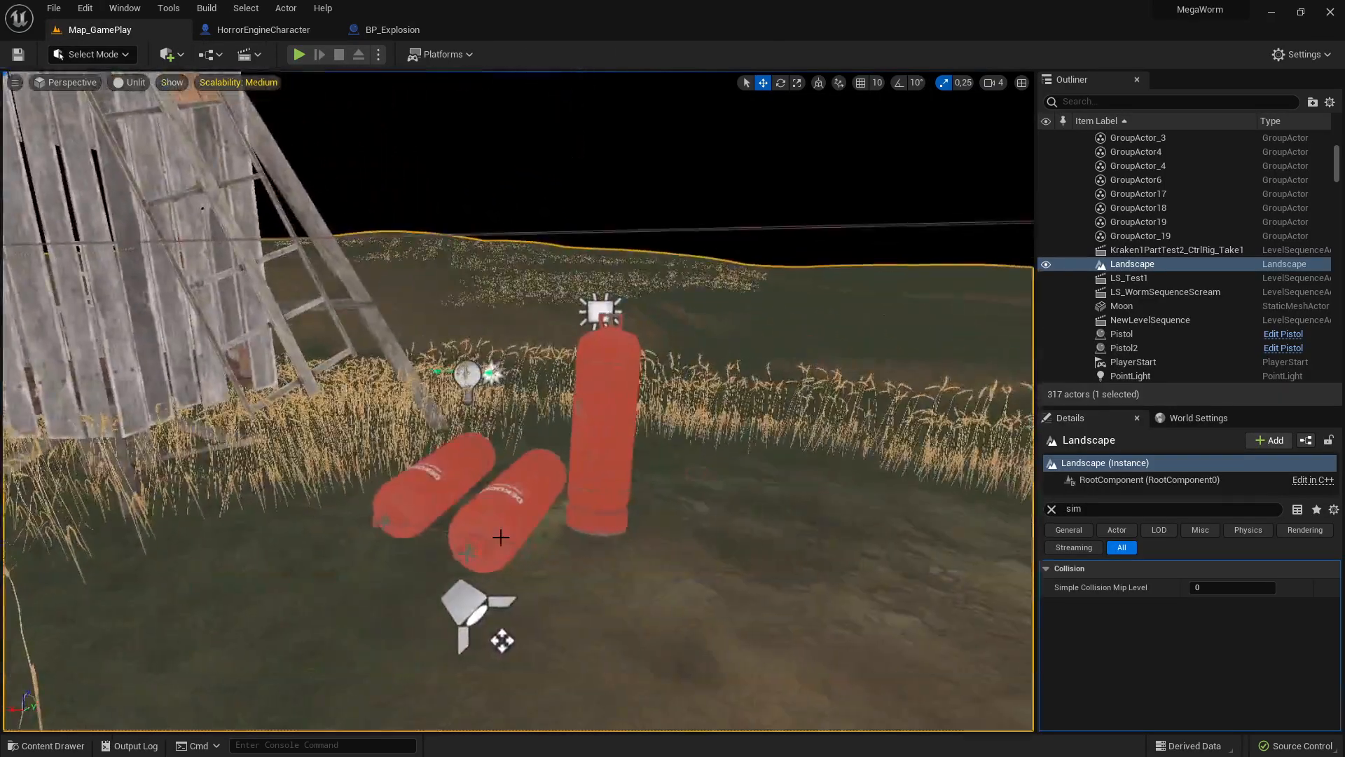
key(s)
right_drag(570, 470, 466, 494)
key(w)
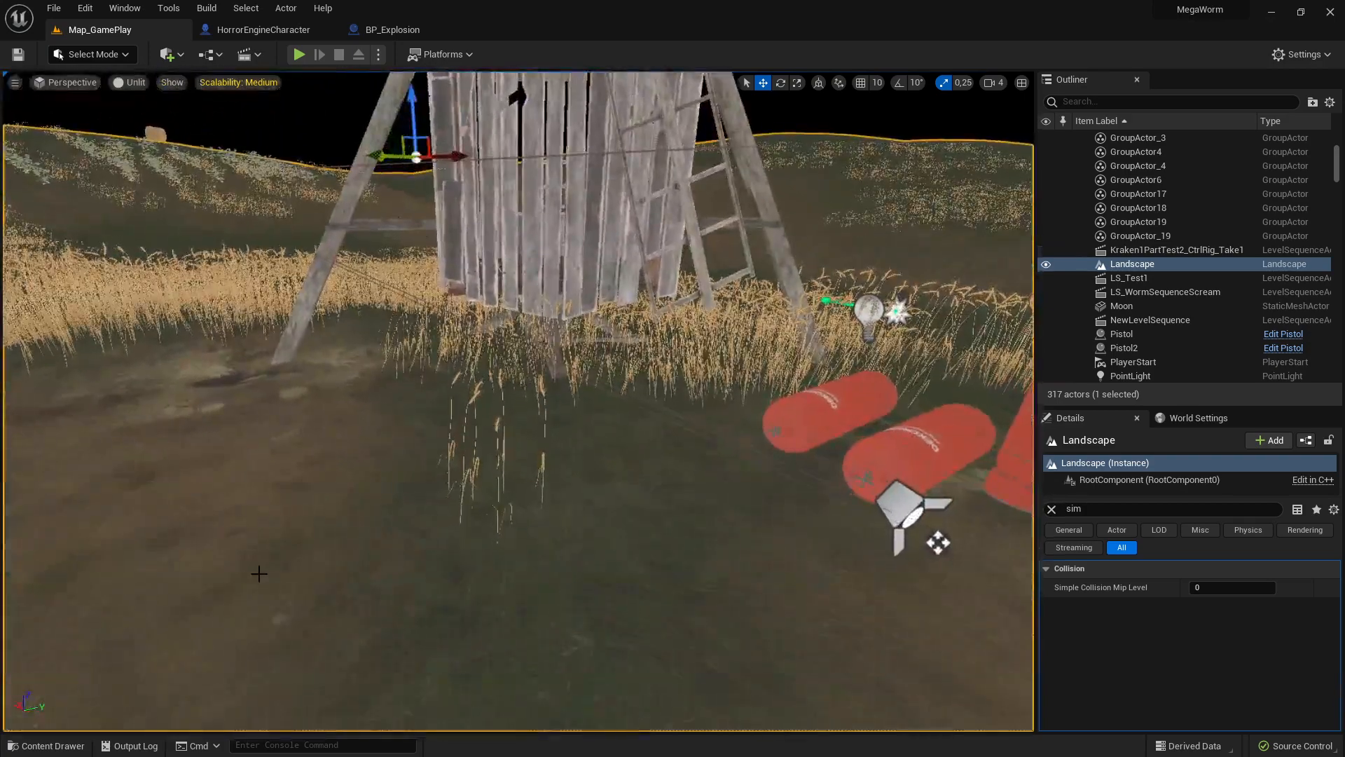
click(827, 414)
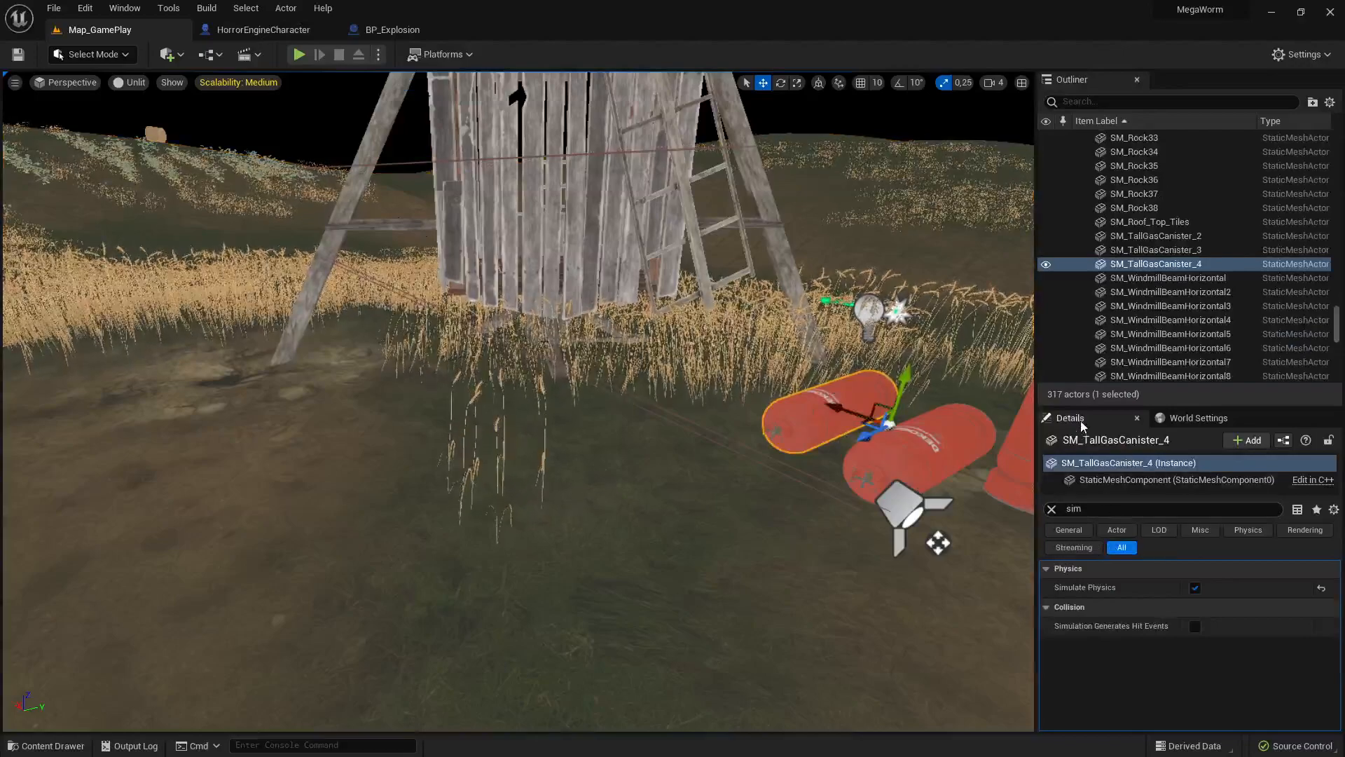
- Clear the property filter and switch the gas canister's mobility to Static and back to Movable
click(1084, 510)
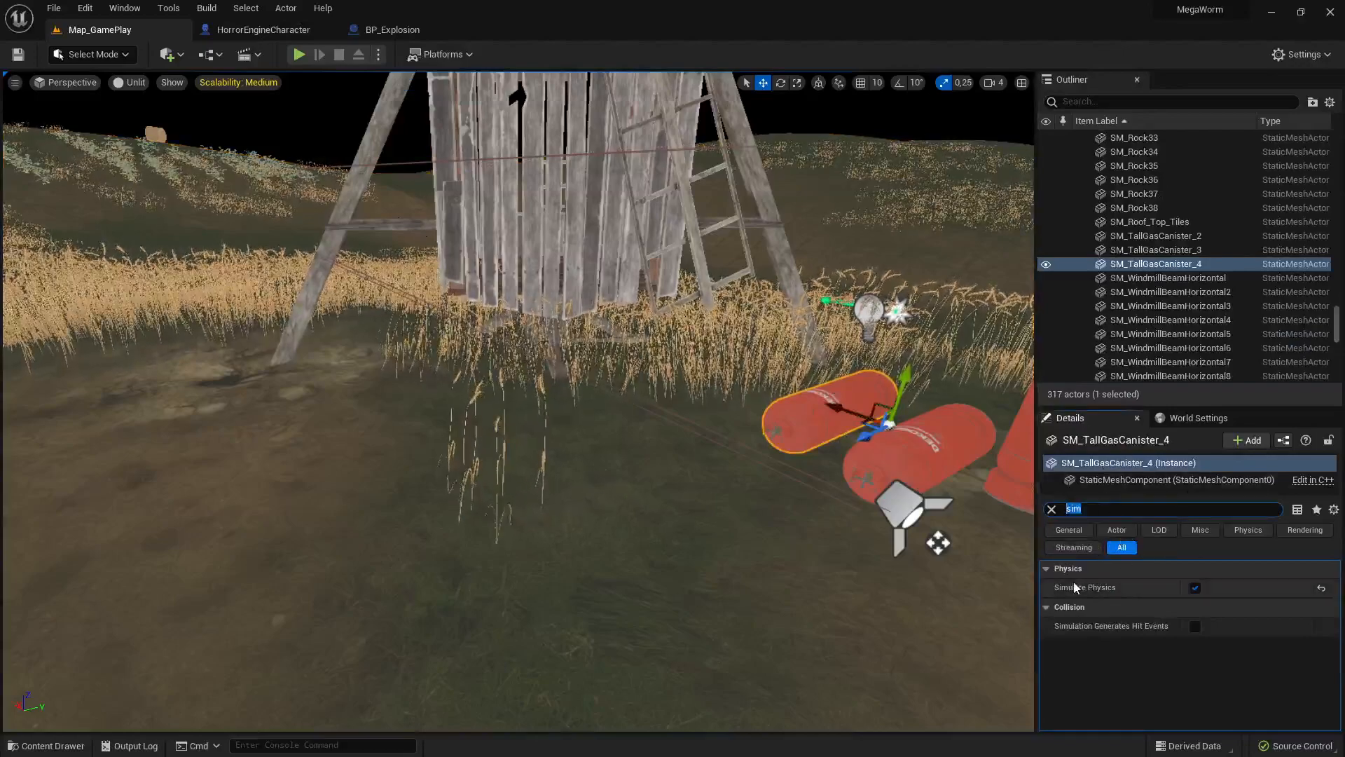
key(BackSpace)
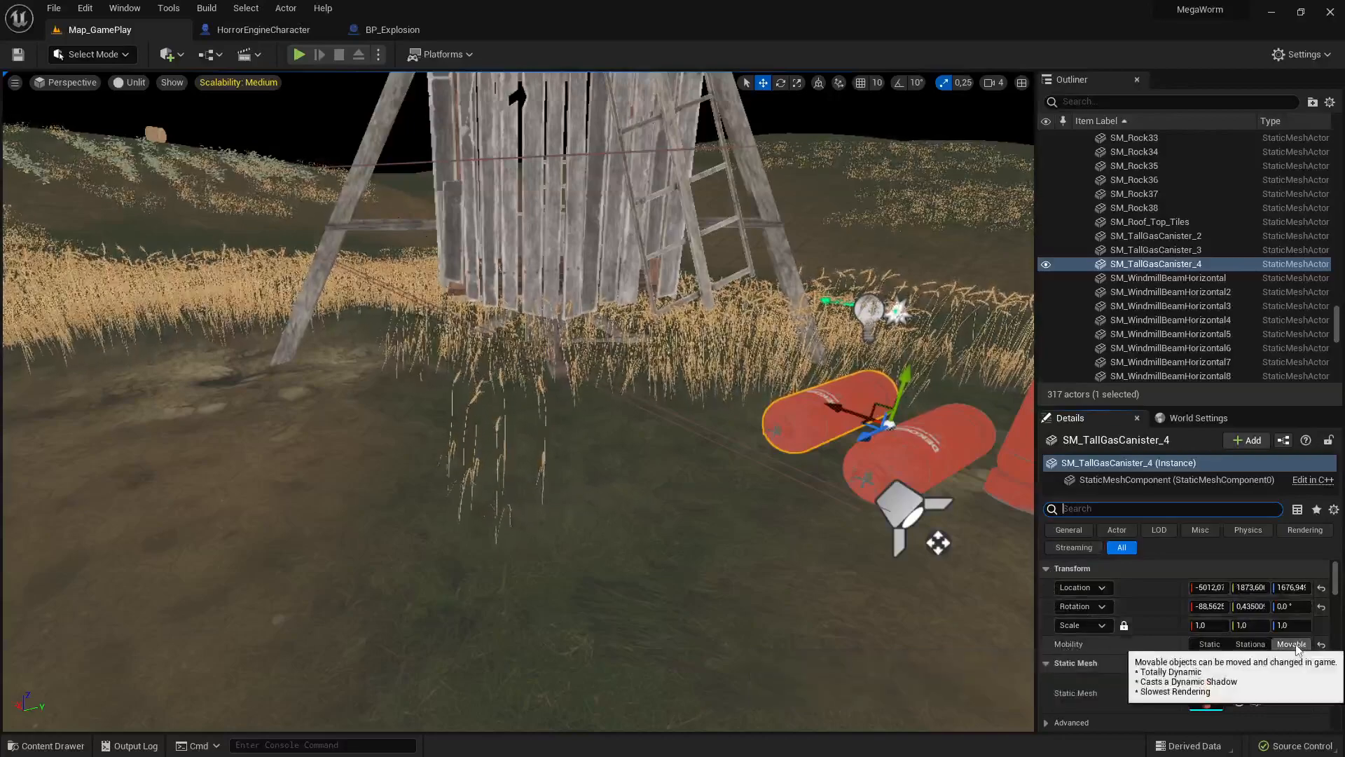
click(1210, 644)
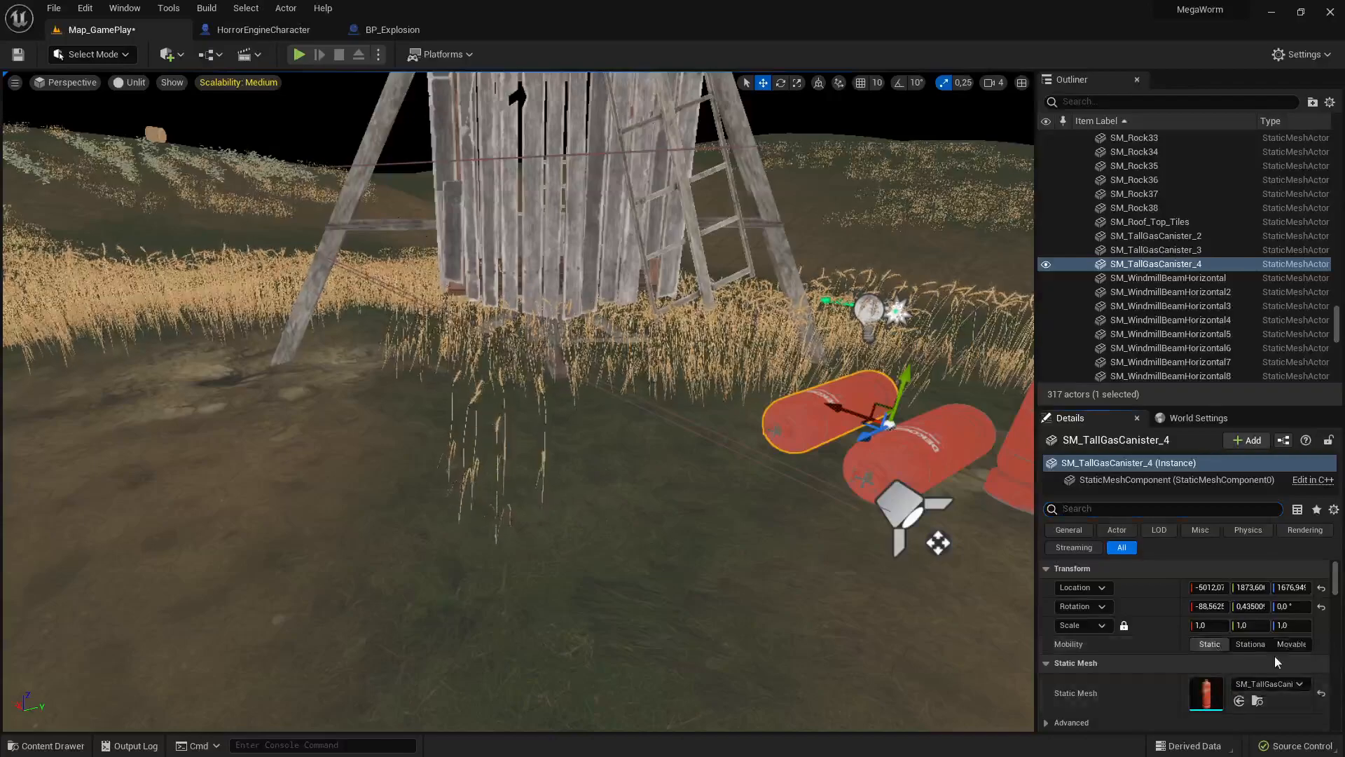
click(1290, 645)
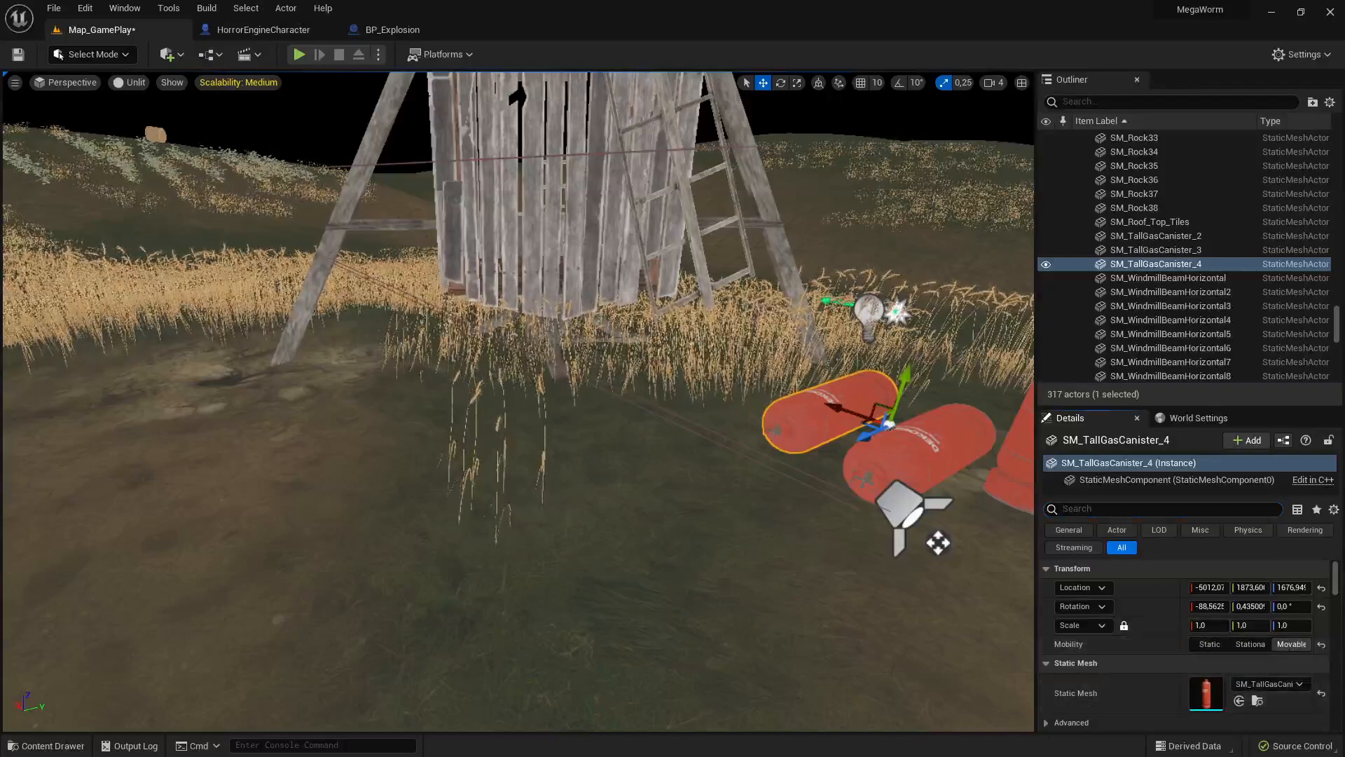
- Place the SM_Canister mesh from Construction_VOL2 Meshes on the ground beside the gas canisters and raise it slightly
click(47, 746)
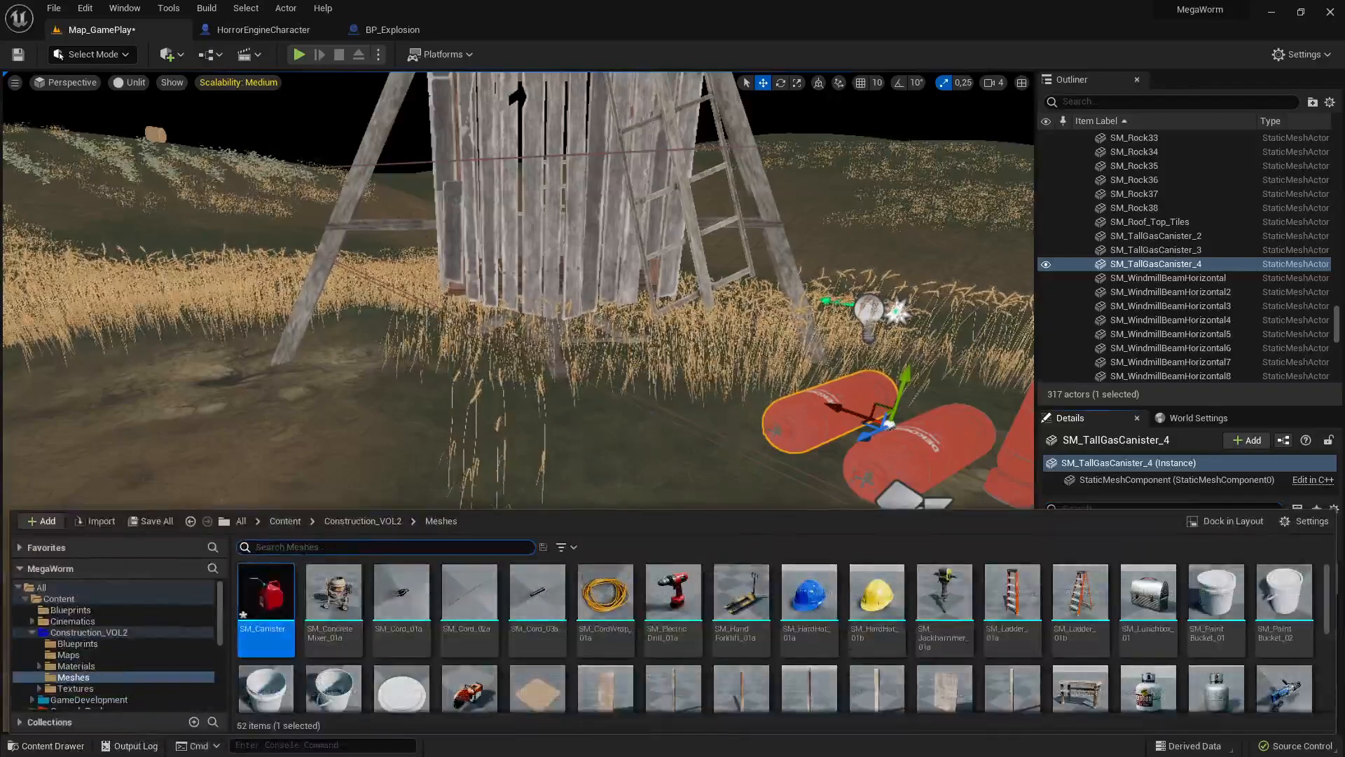
drag(266, 596, 758, 511)
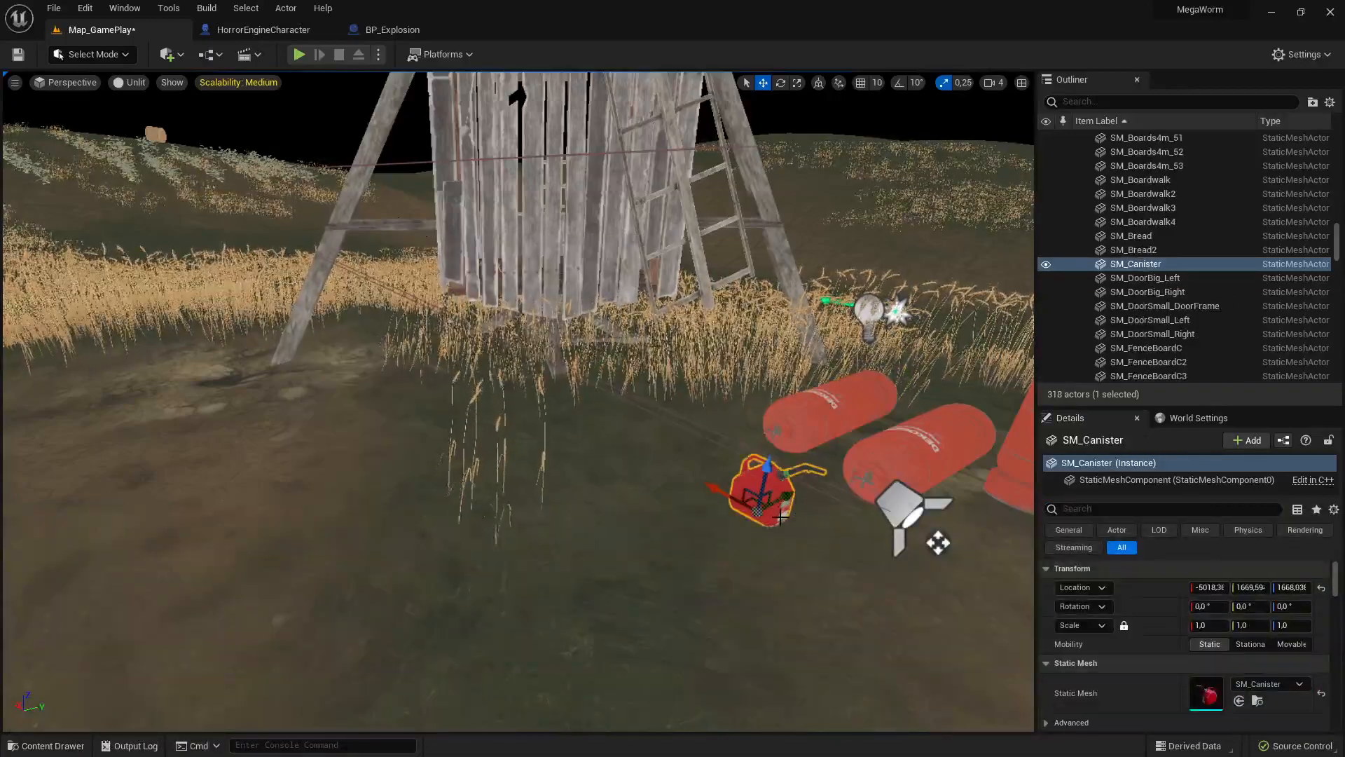
right_drag(690, 511, 720, 505)
mouse_move(644, 442)
mouse_down()
mouse_move(645, 419)
mouse_move(633, 429)
mouse_up()
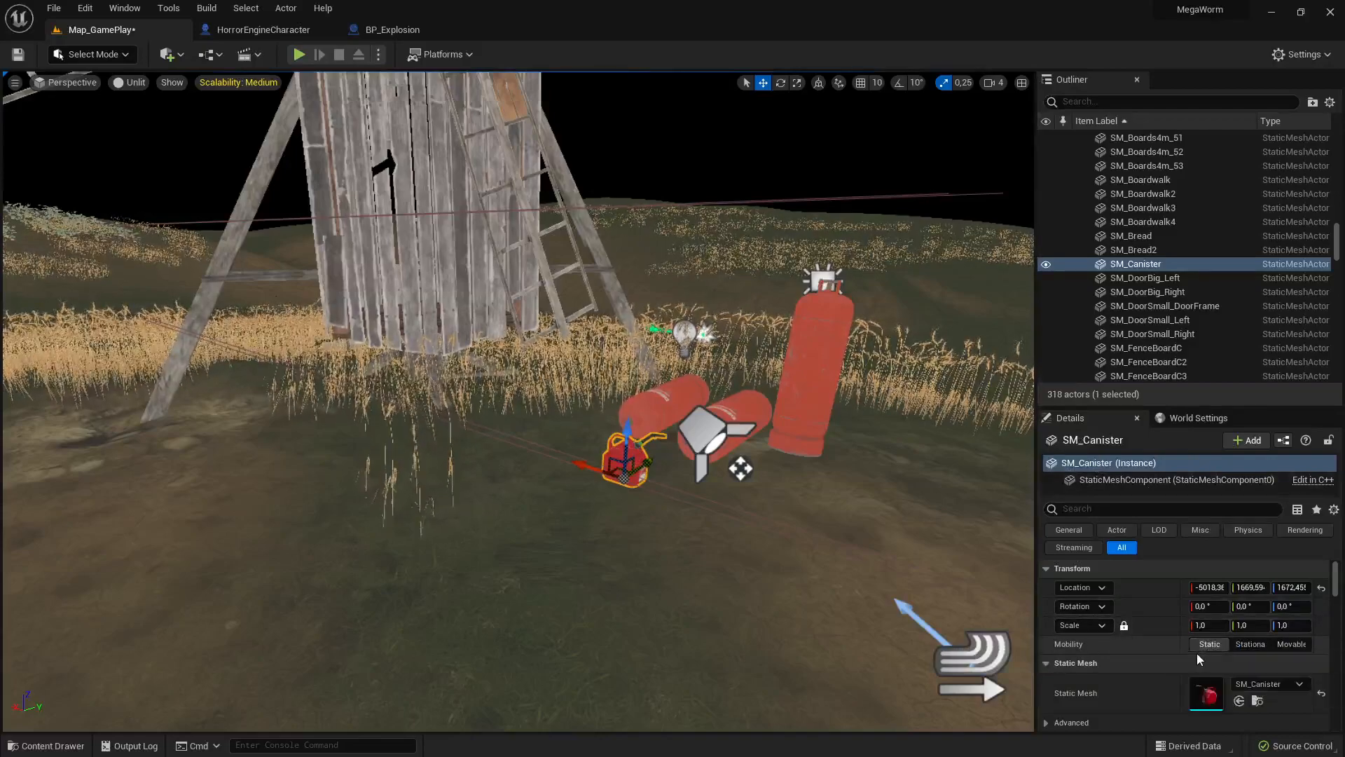
- Set SM_Canister's mobility to Movable with Simulate Physics enabled, and save the level
click(1292, 644)
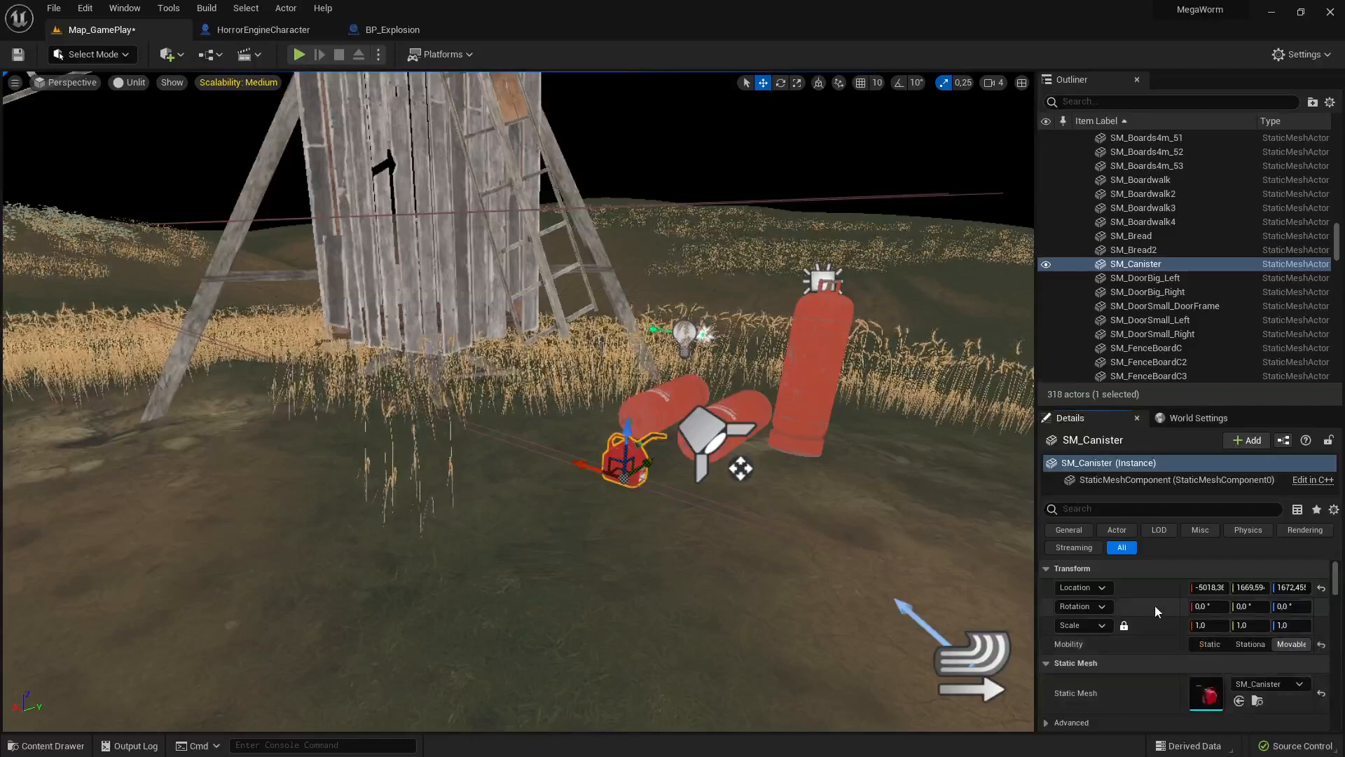
scroll(1154, 606, down, 2)
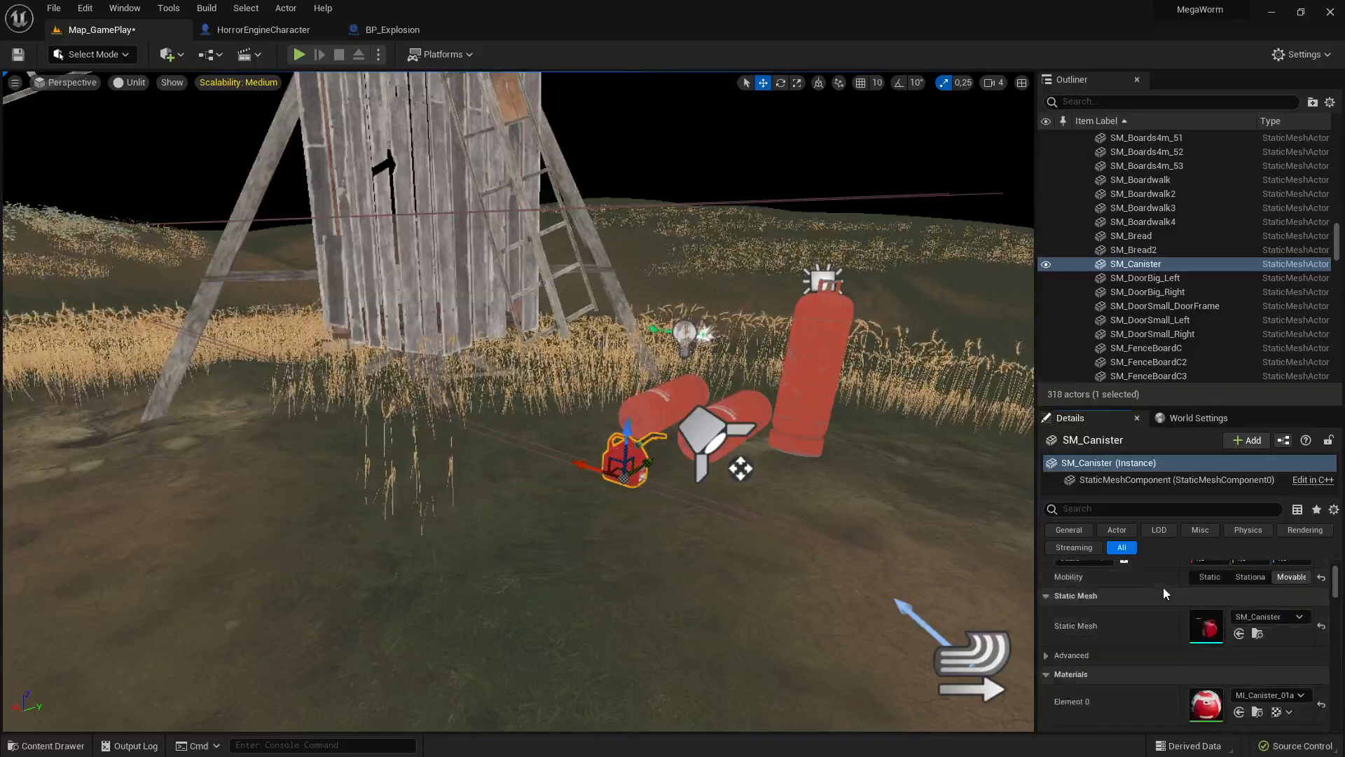
scroll(1161, 595, down, 4)
scroll(1168, 614, up, 5)
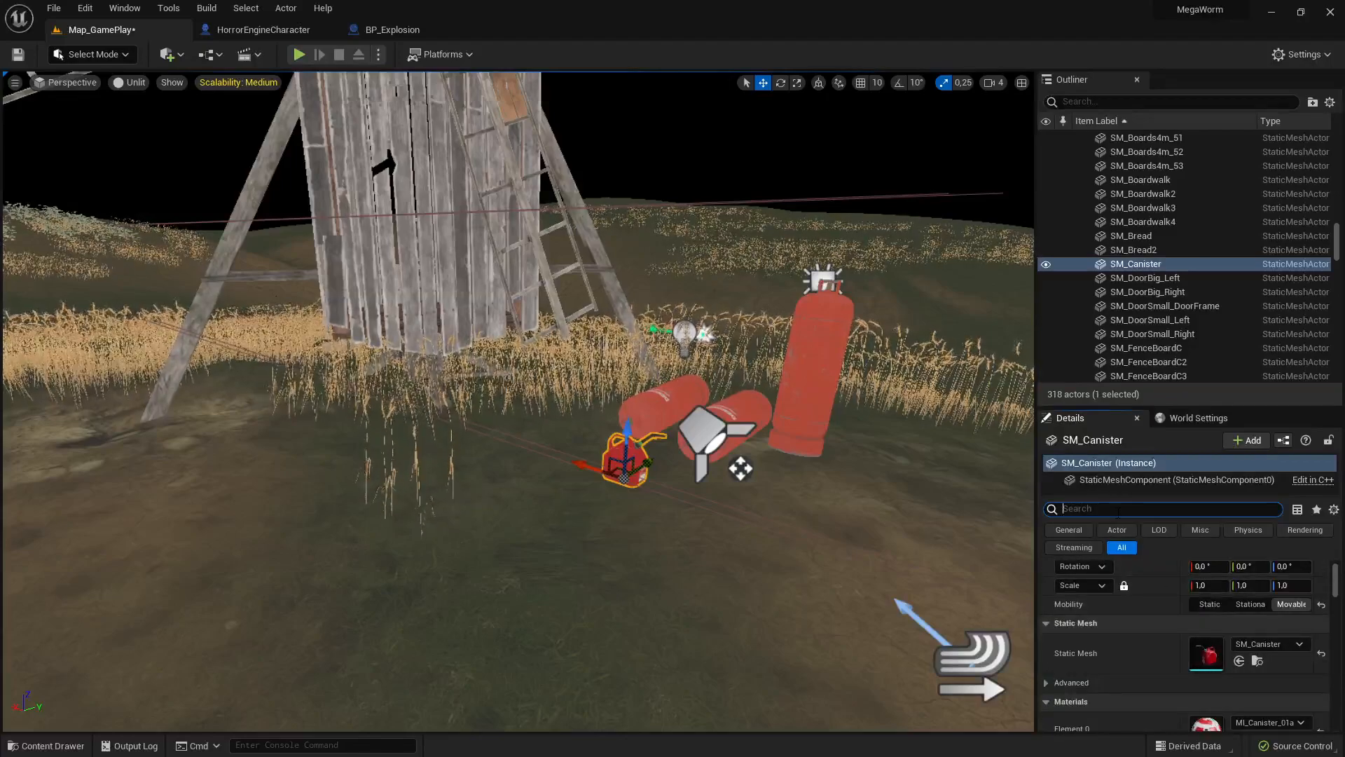
text(im)
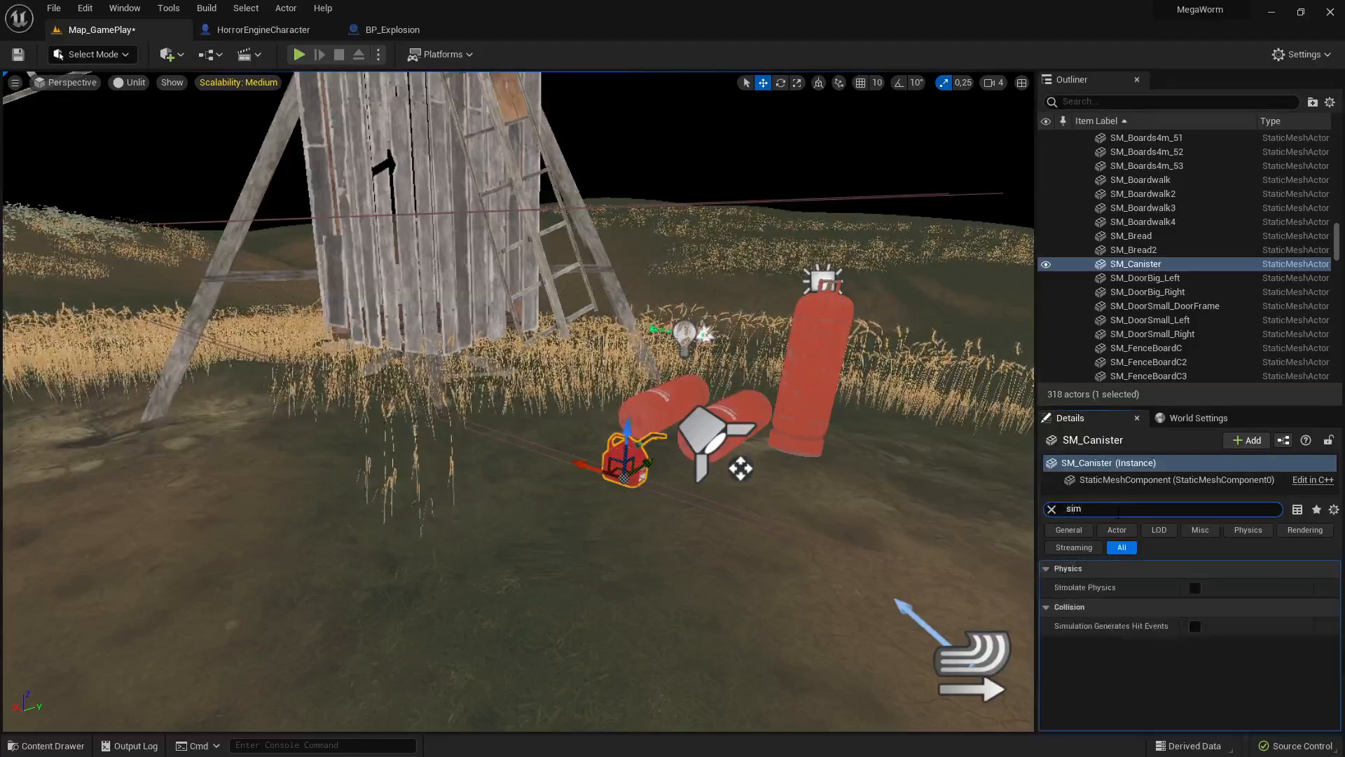
click(1195, 589)
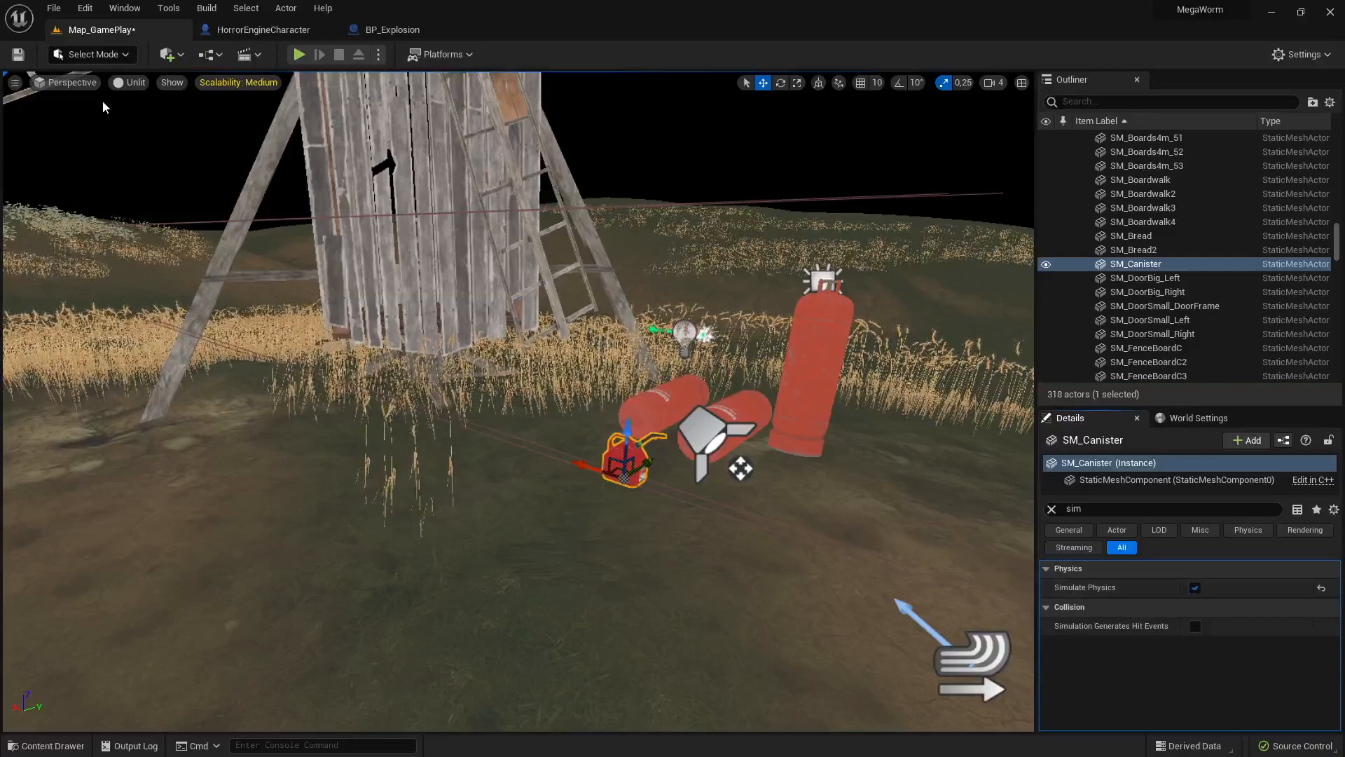
key(ctrl+s)
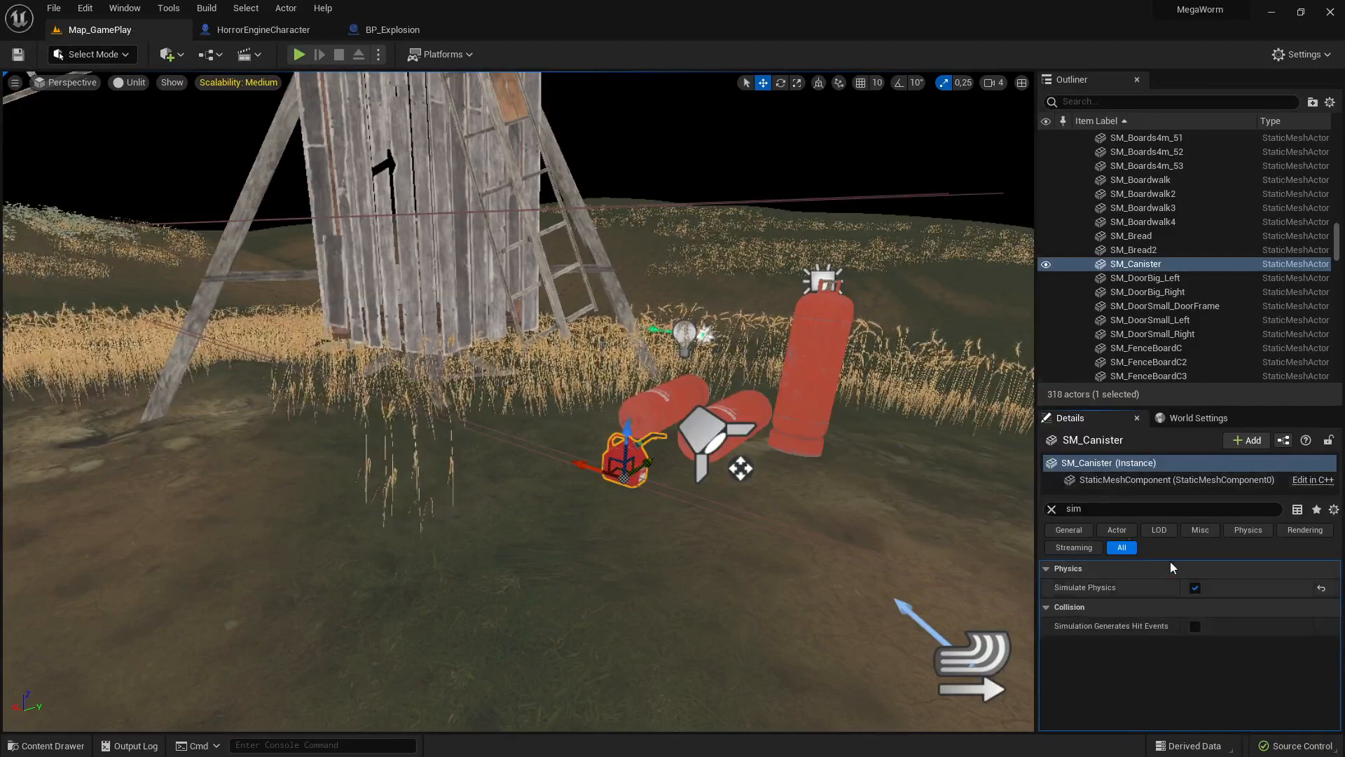
- Clear SM_Canister's property filter and open its static mesh asset from Construction_VOL2 Meshes for editing
key(BackSpace)
key(BackSpace)
key(BackSpace)
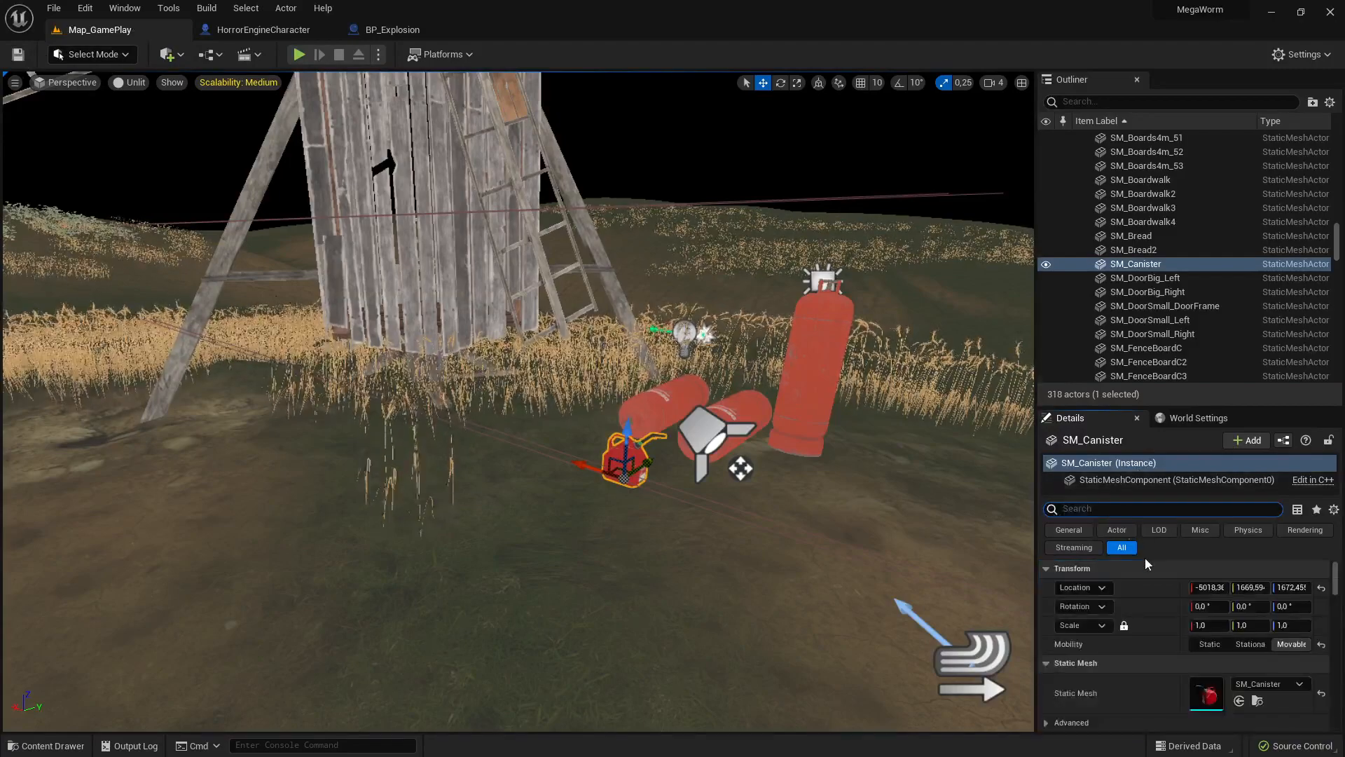
scroll(1195, 615, down, 5)
scroll(1196, 616, up, 1)
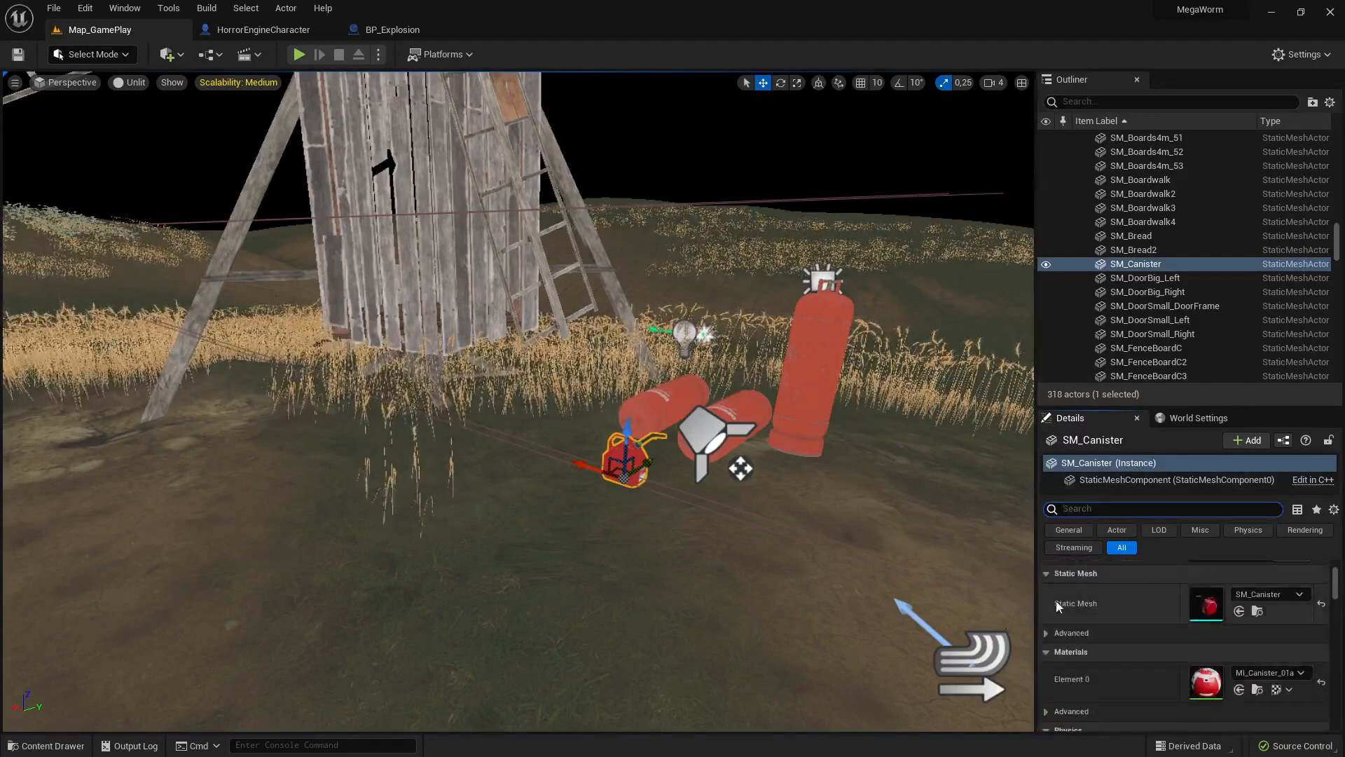
click(1258, 612)
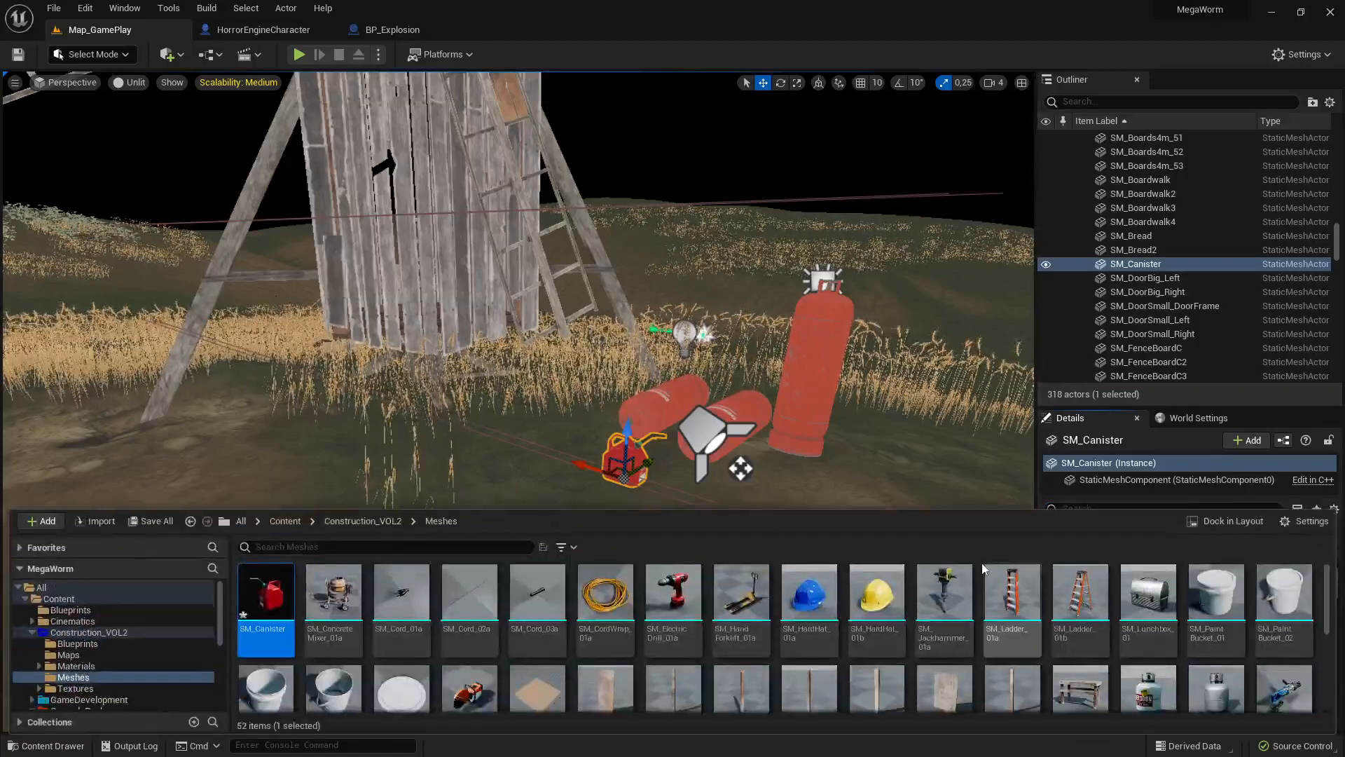
double_click(270, 603)
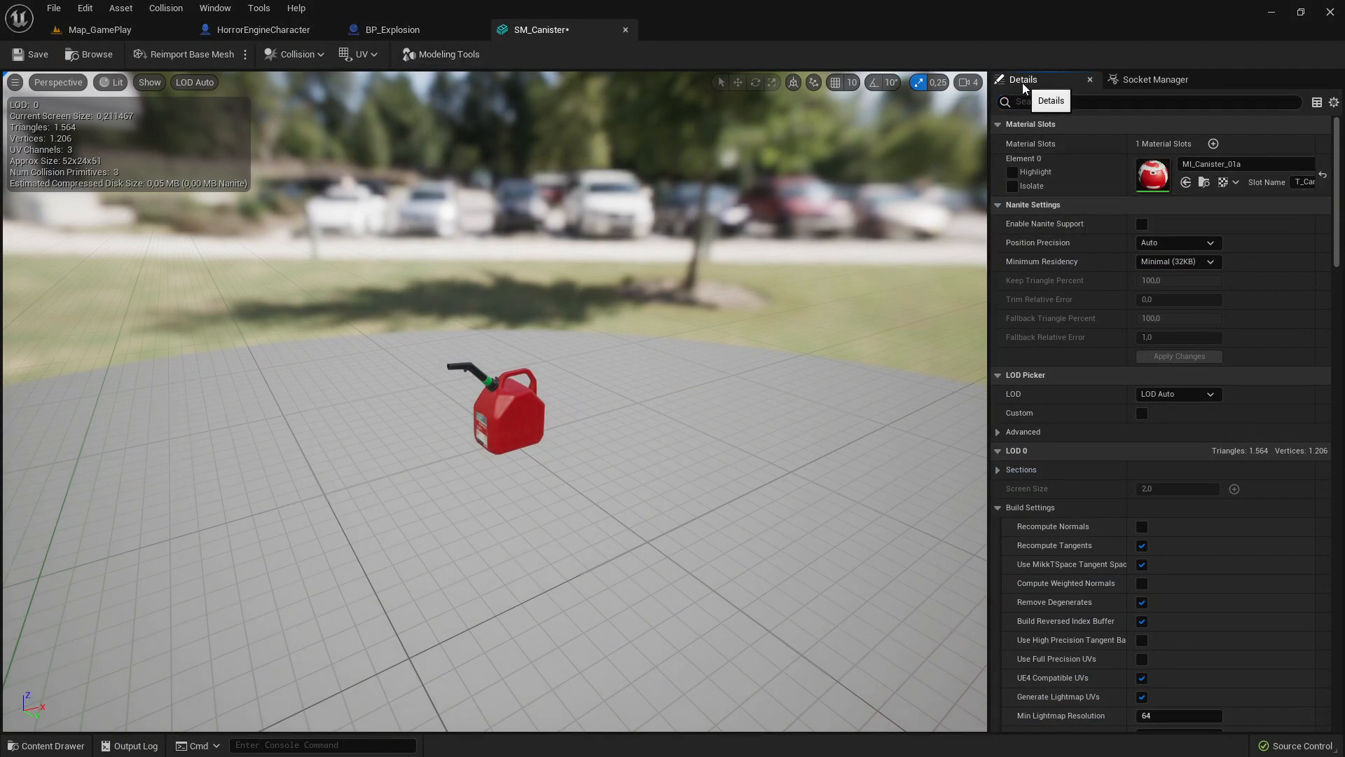
- Filter the SM_Canister mesh's details by "coll" and examine its convex elements and collision presets
text(coll)
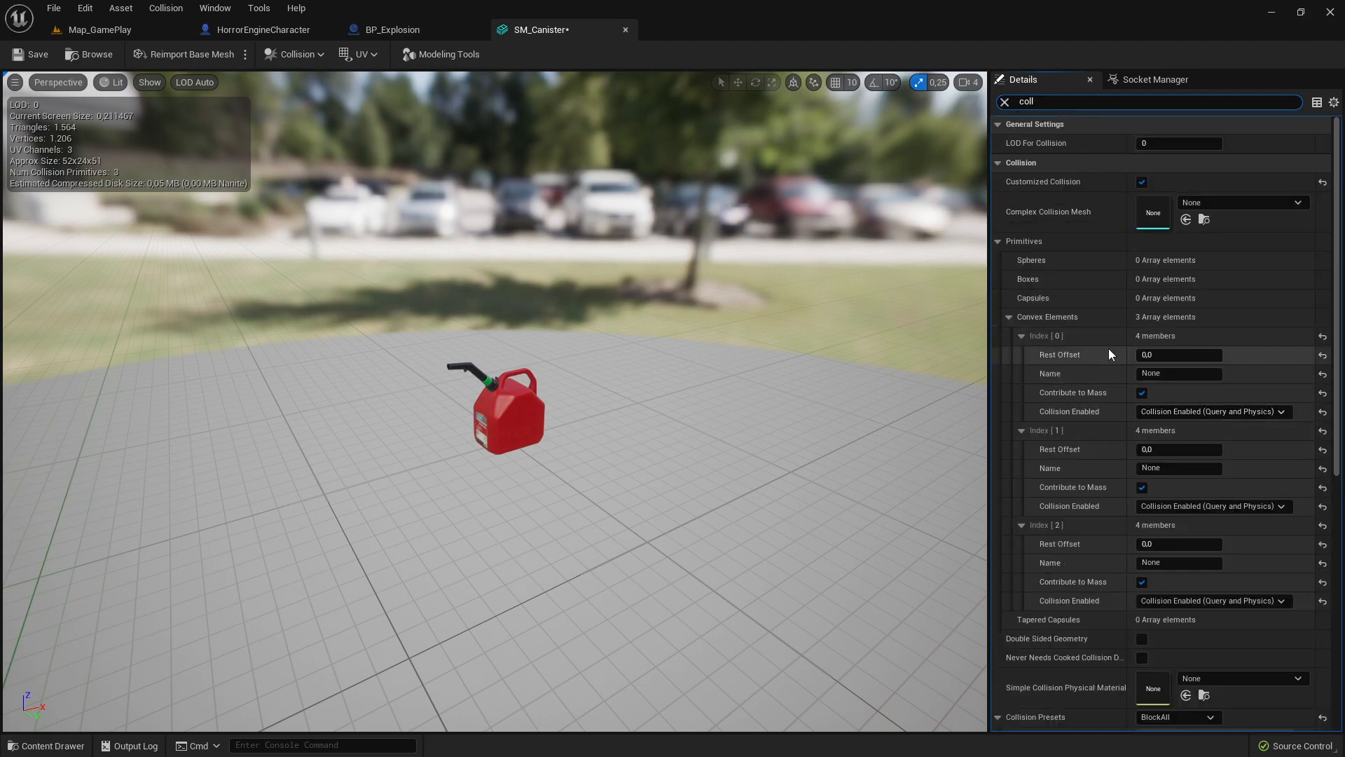
scroll(1109, 348, down, 2)
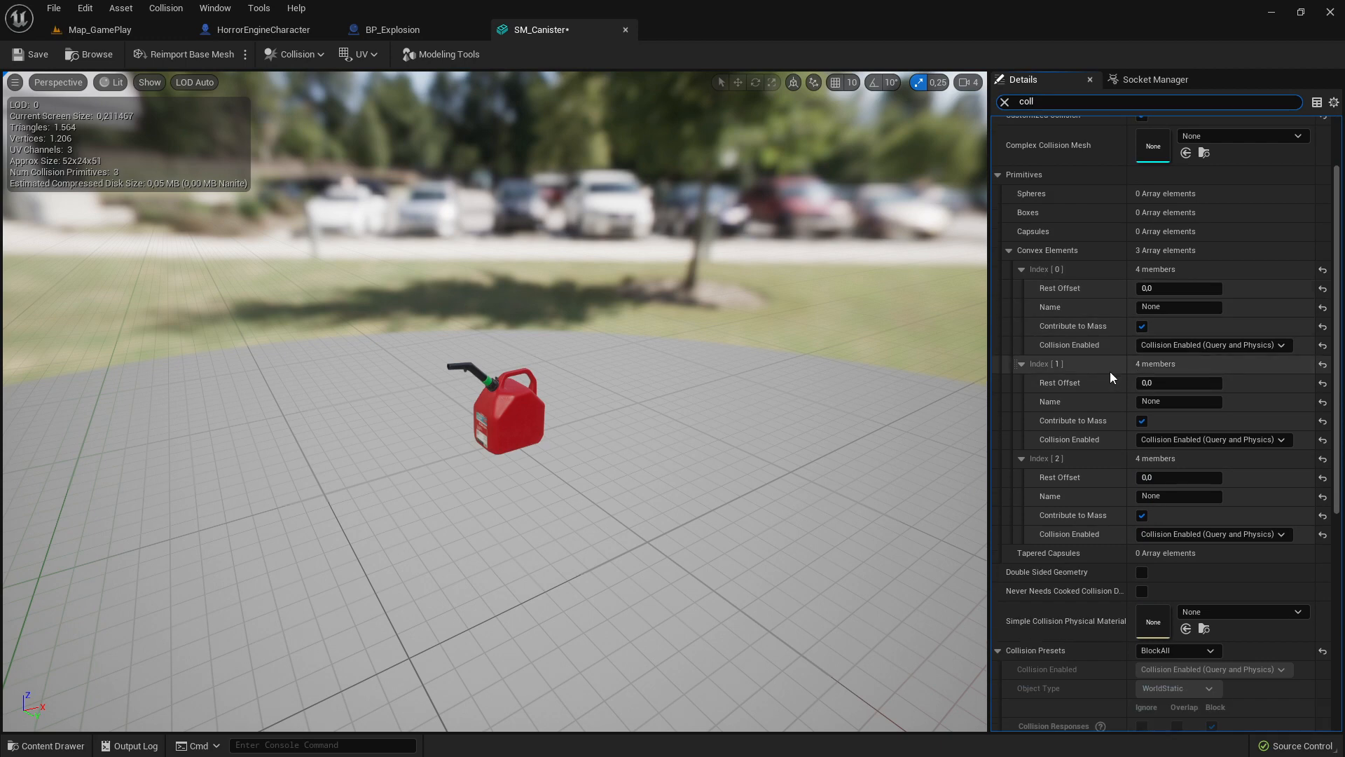
scroll(1109, 377, down, 5)
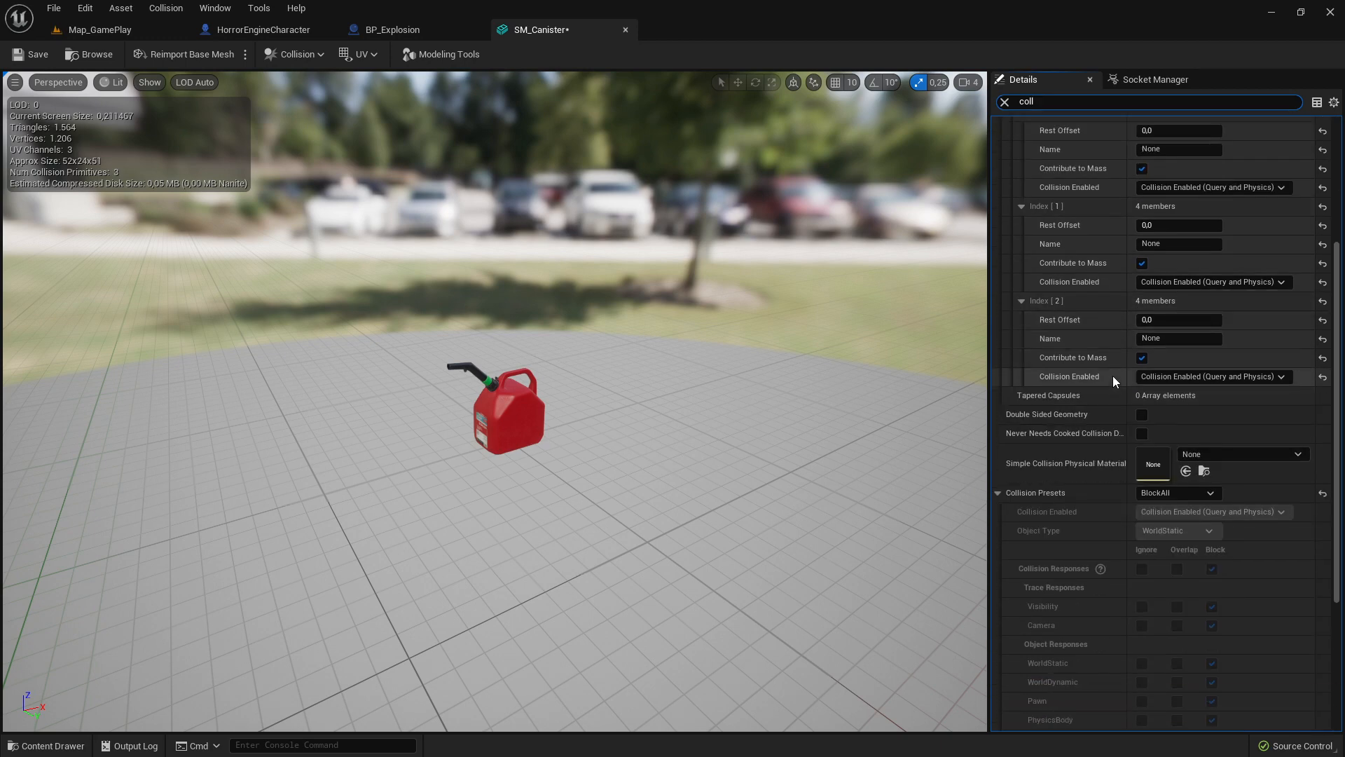
scroll(1114, 378, down, 1)
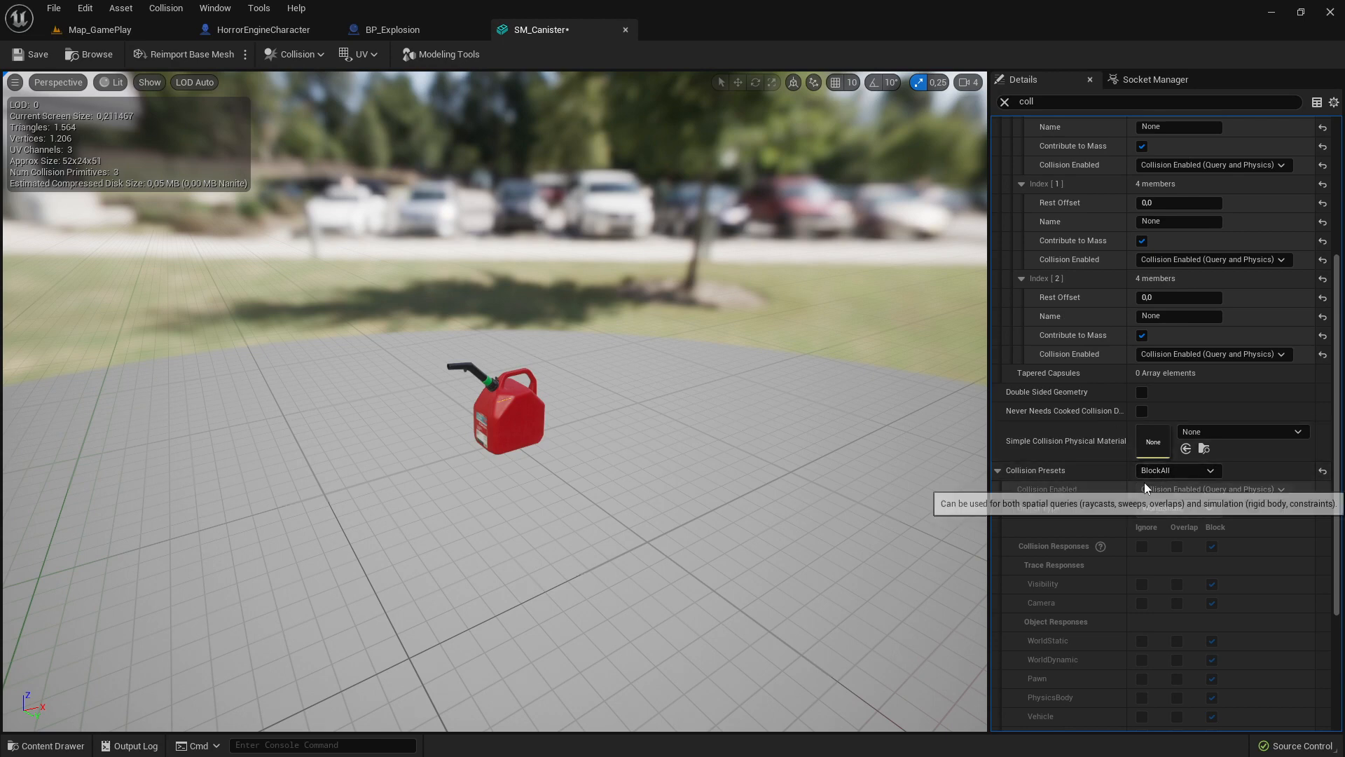
scroll(1160, 485, up, 3)
scroll(1164, 512, down, 2)
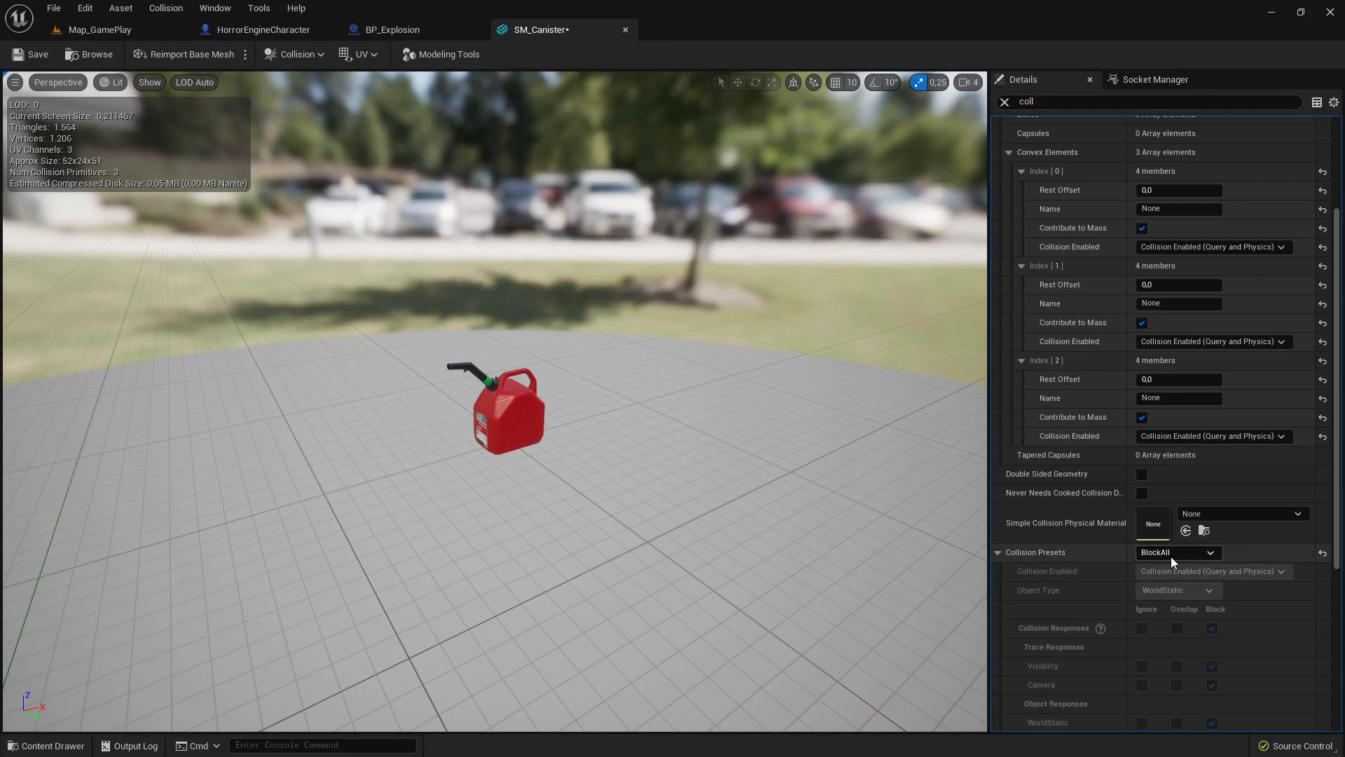
scroll(1238, 555, up, 1)
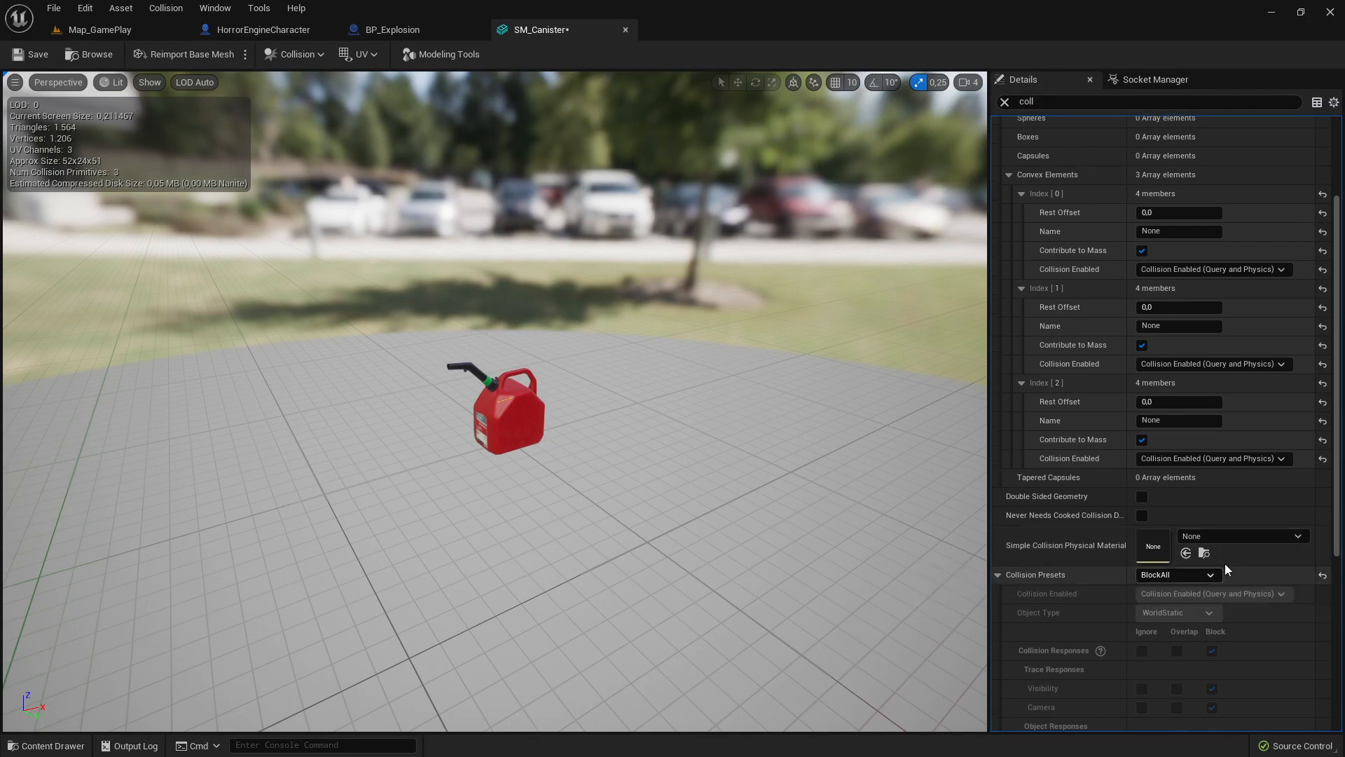
scroll(1219, 571, up, 3)
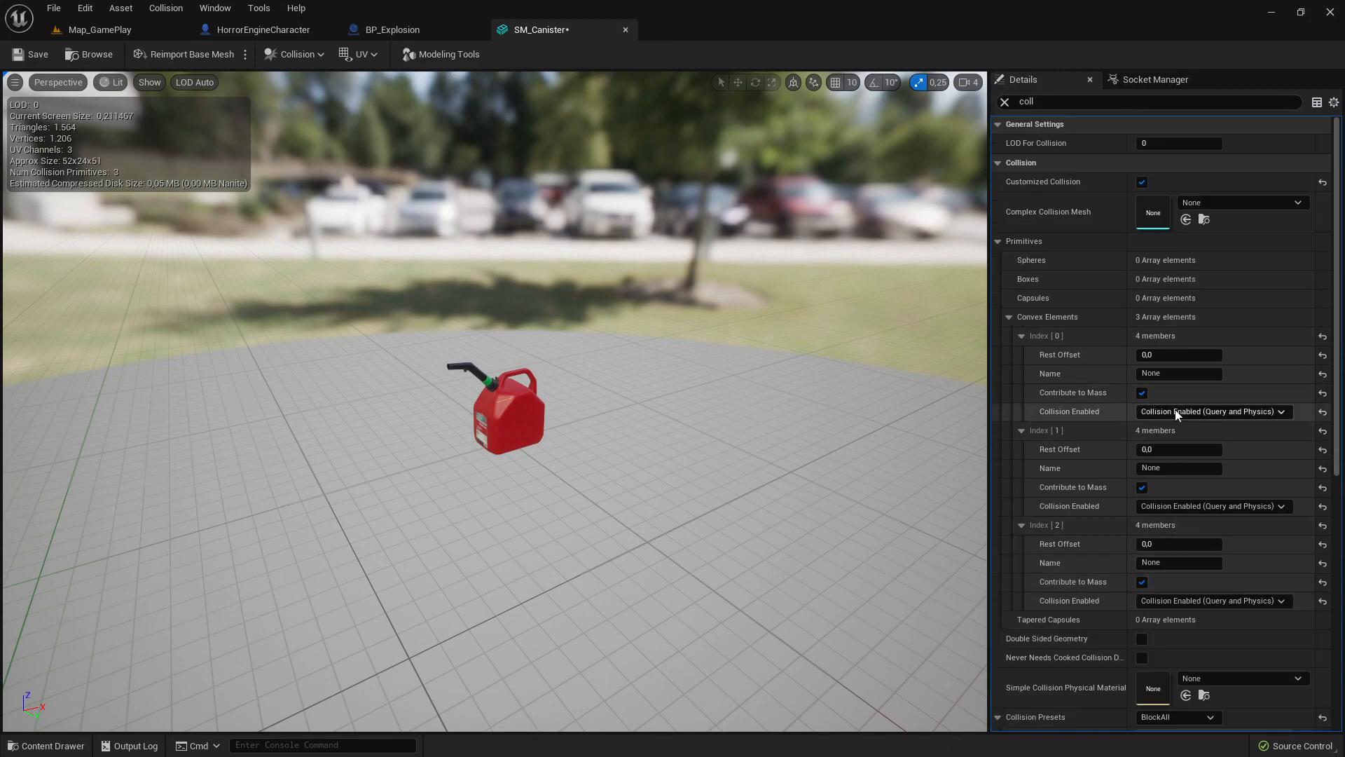
scroll(1159, 396, down, 2)
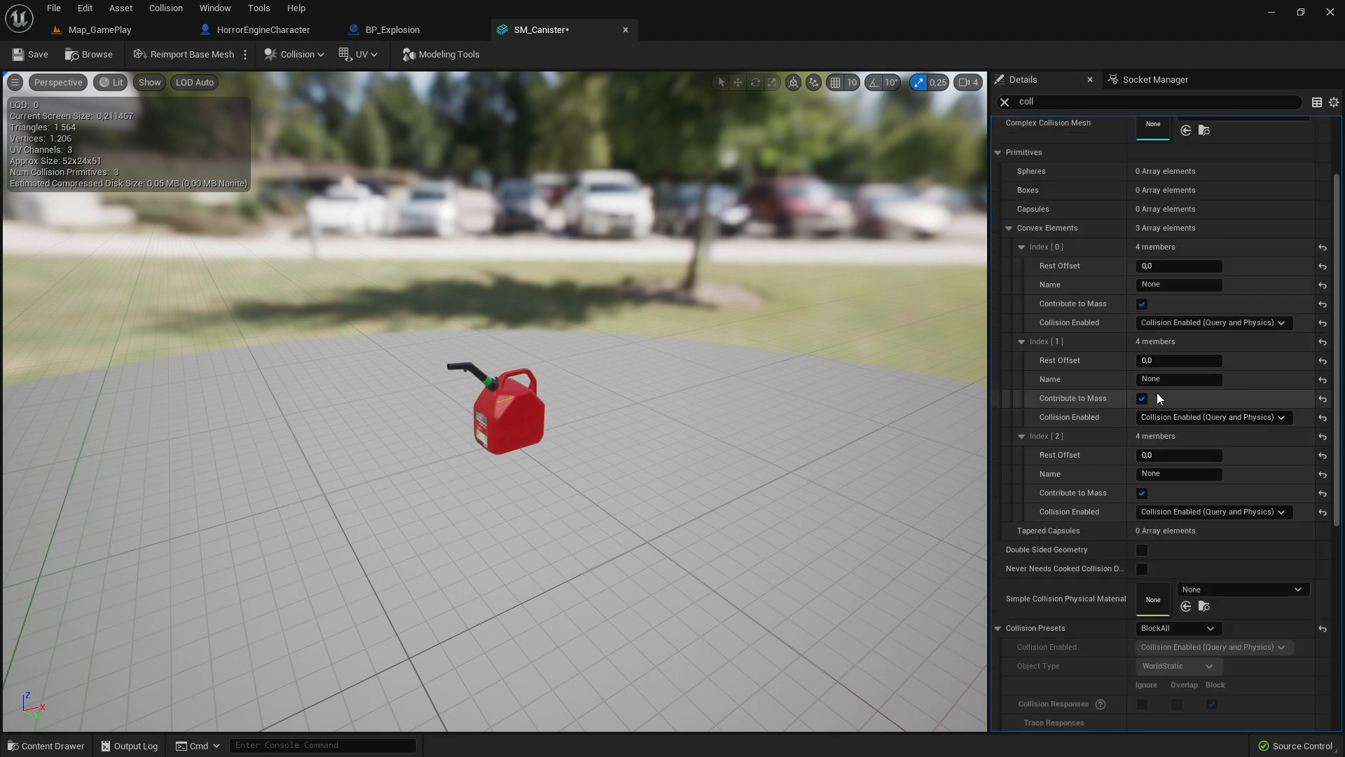
scroll(1219, 480, down, 2)
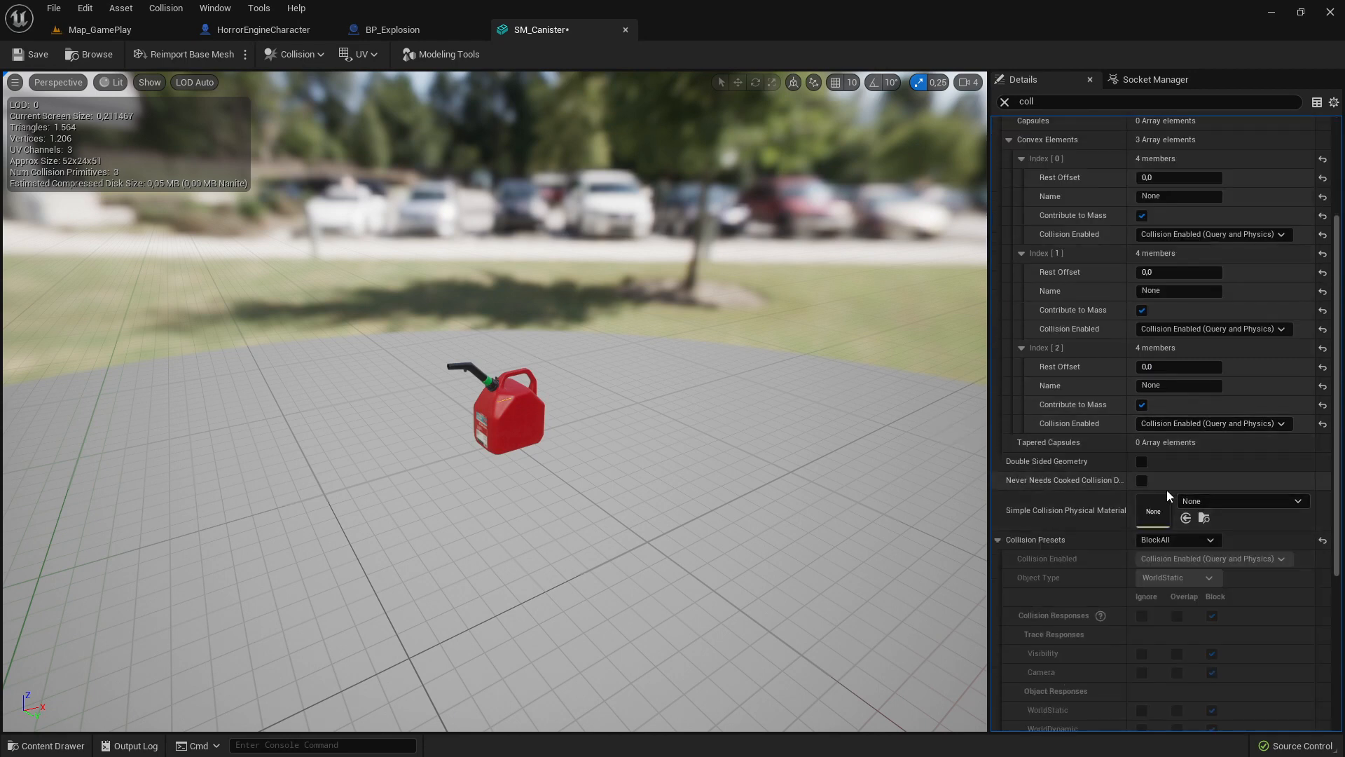
- Collapse the collision presets and review the Collision Complexity options, keeping Project Default
click(999, 541)
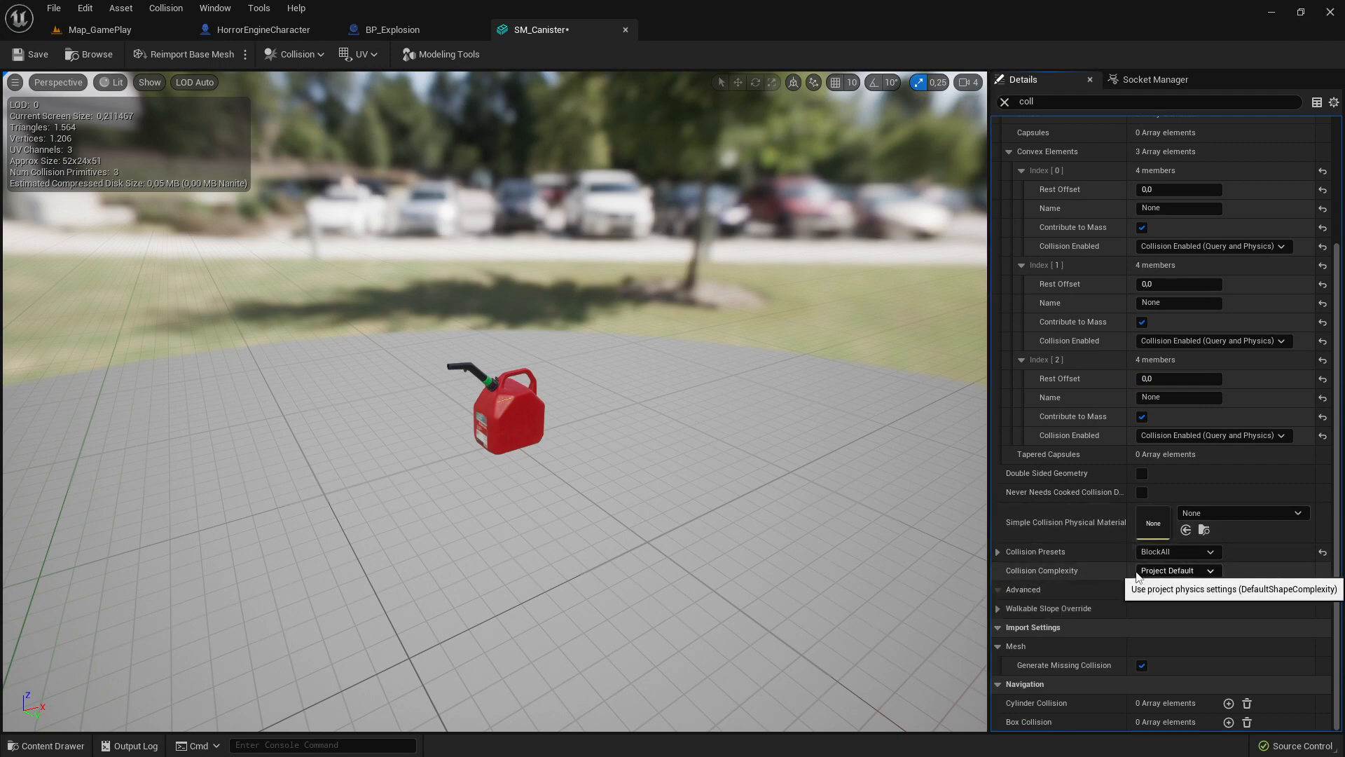
click(1184, 571)
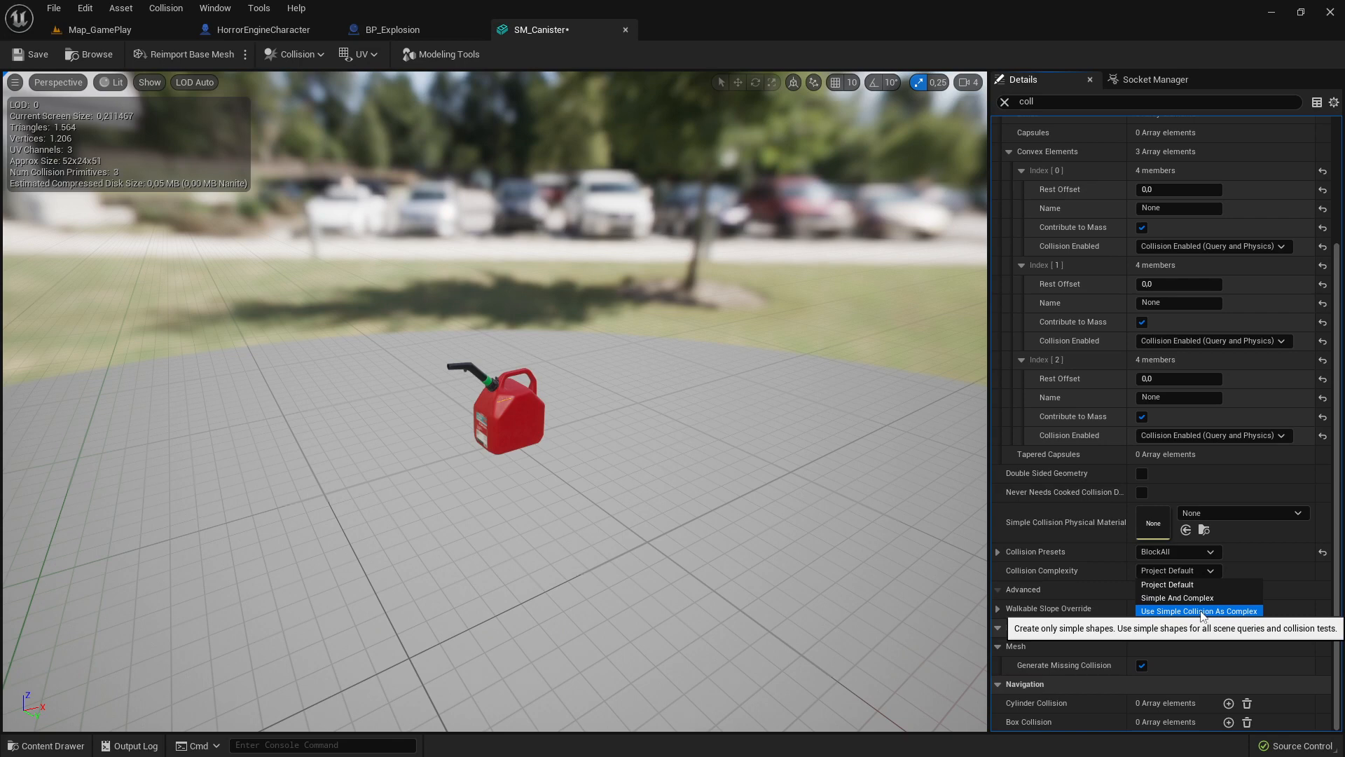
click(1176, 585)
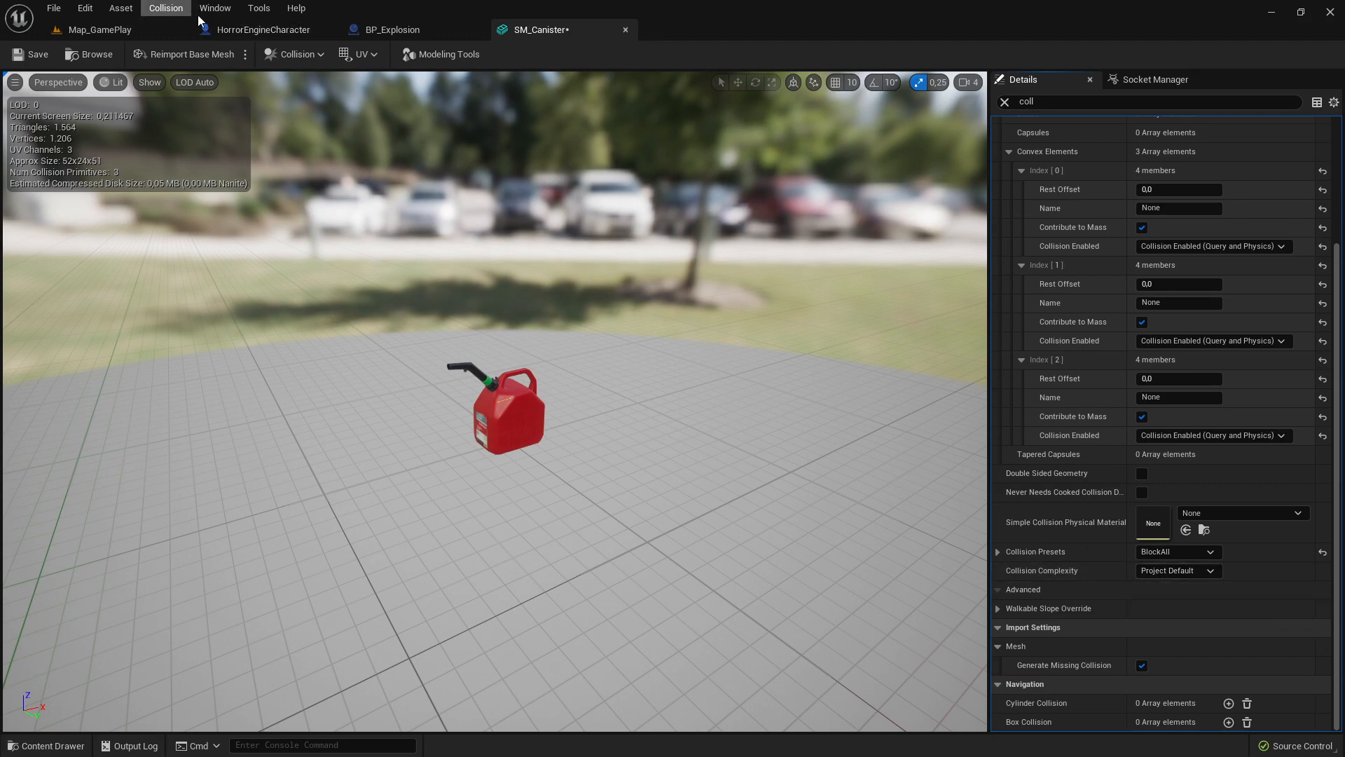
- Add a box simplified collision to the canister mesh, inspect it from the side, and delete the box
click(162, 8)
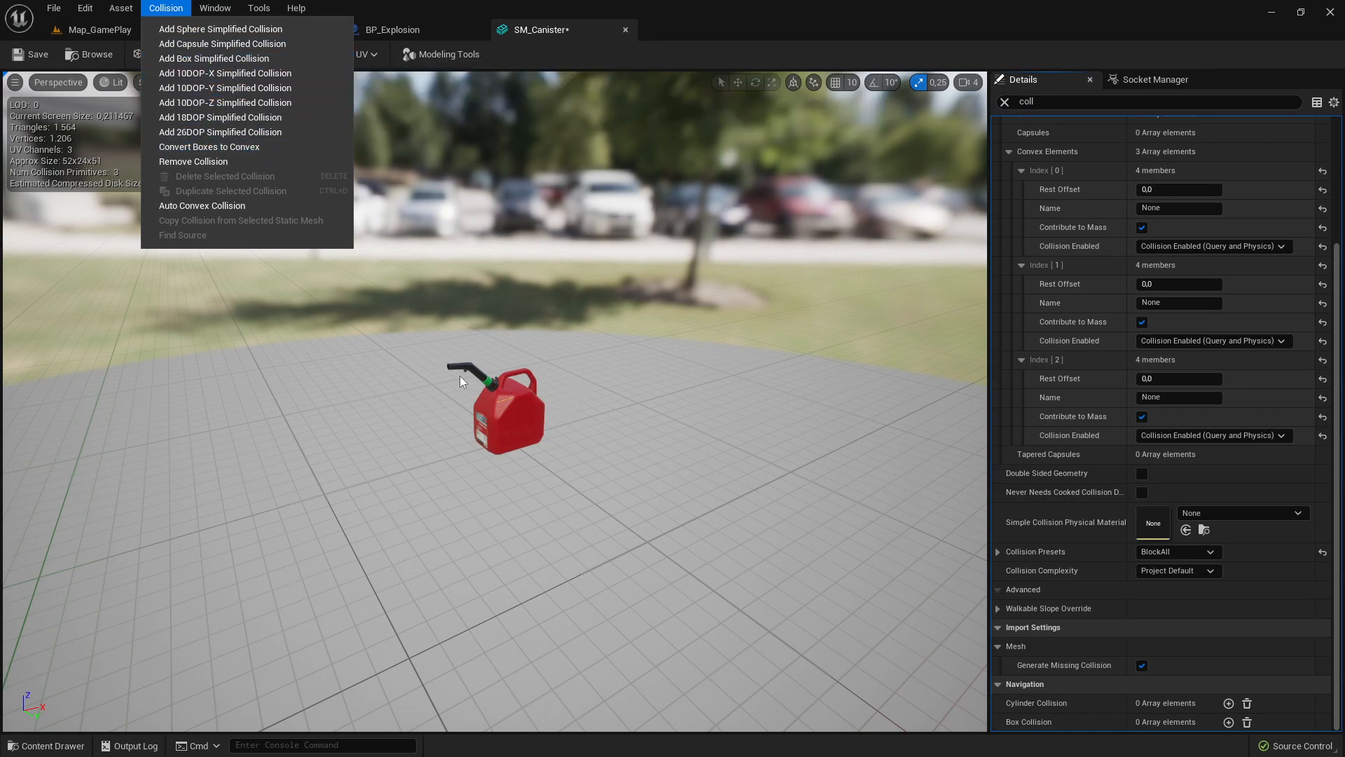
click(235, 61)
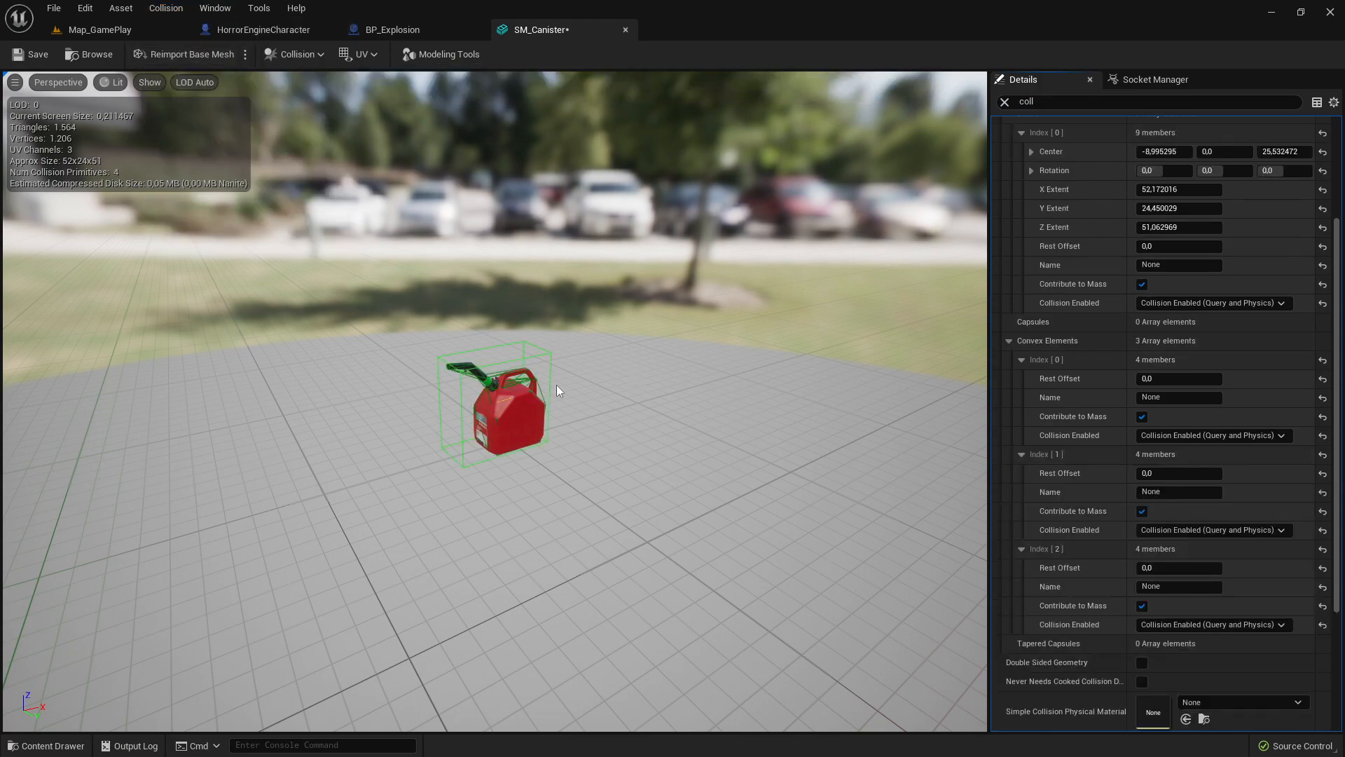
right_drag(556, 385, 449, 367)
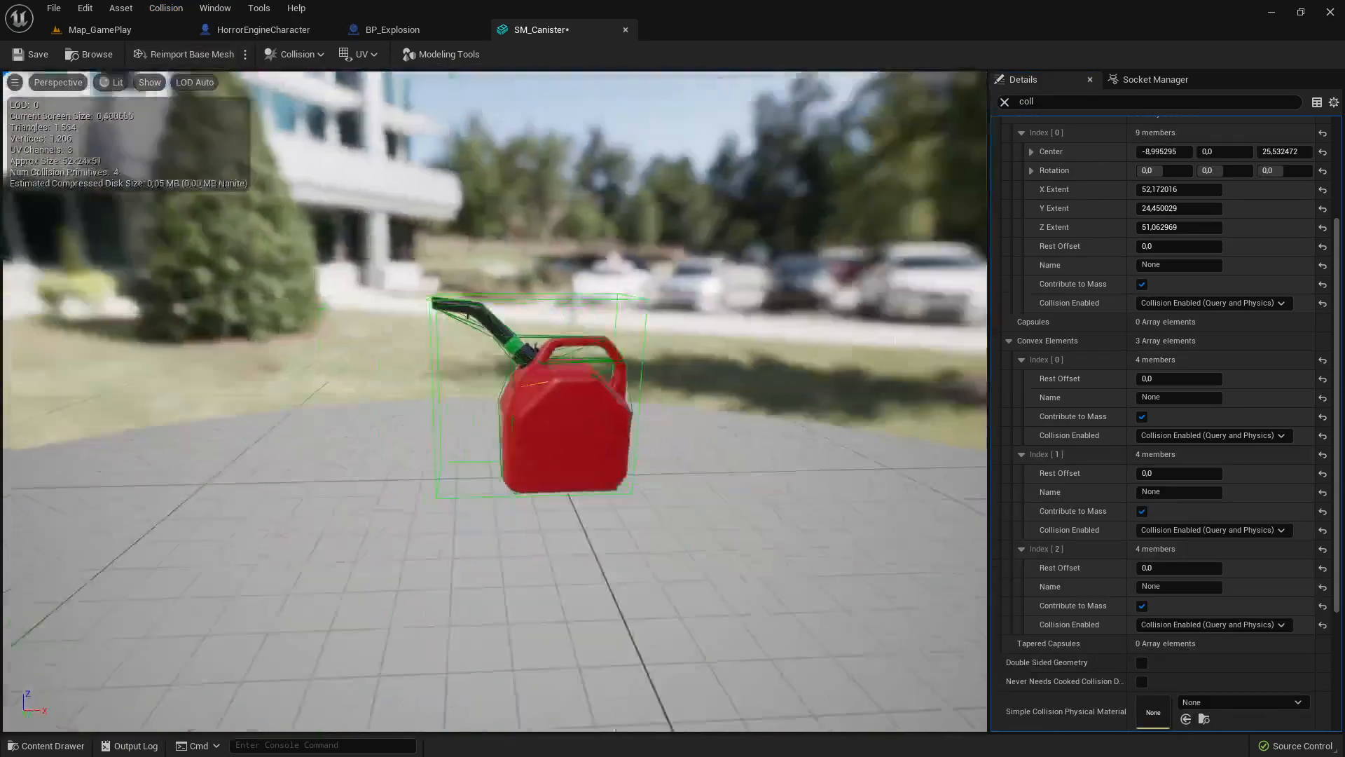
mouse_move(605, 385)
right_down()
mouse_move(607, 329)
mouse_move(604, 386)
right_up()
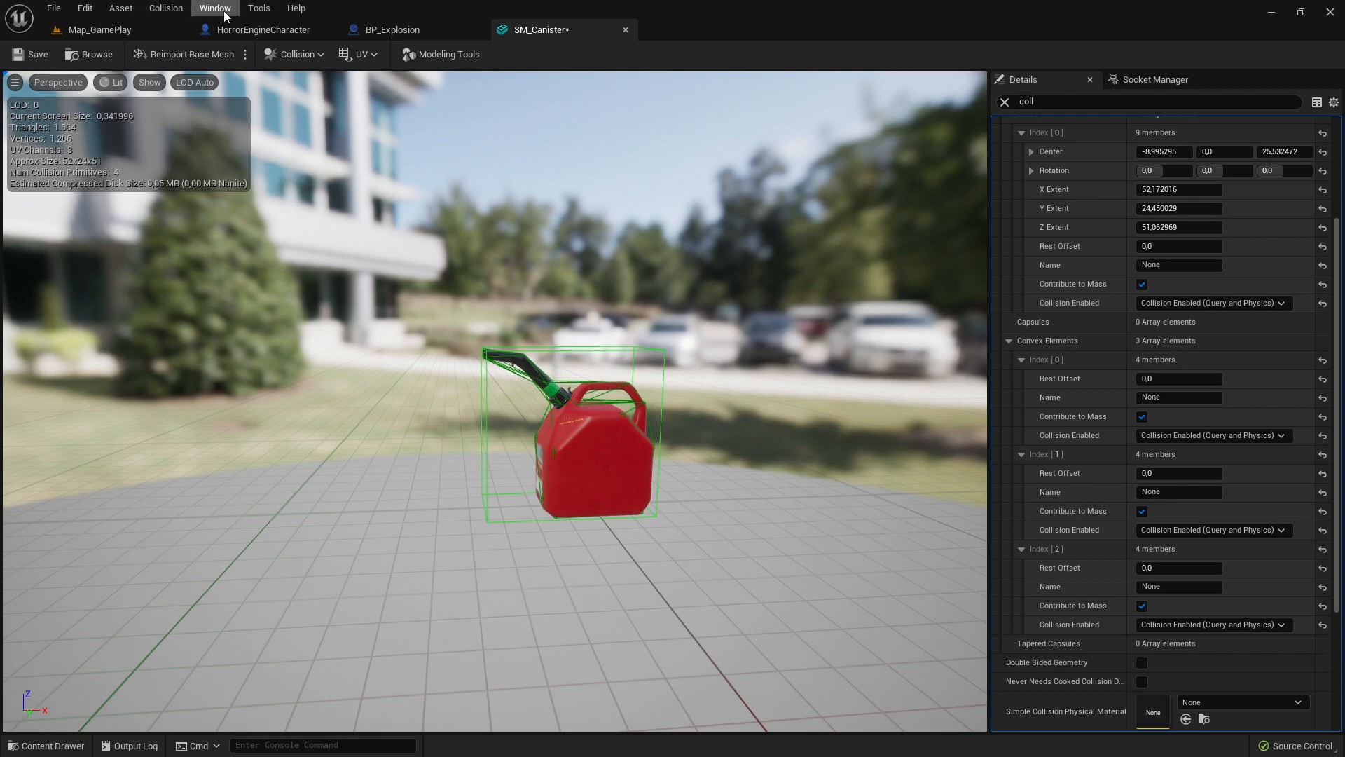
click(166, 8)
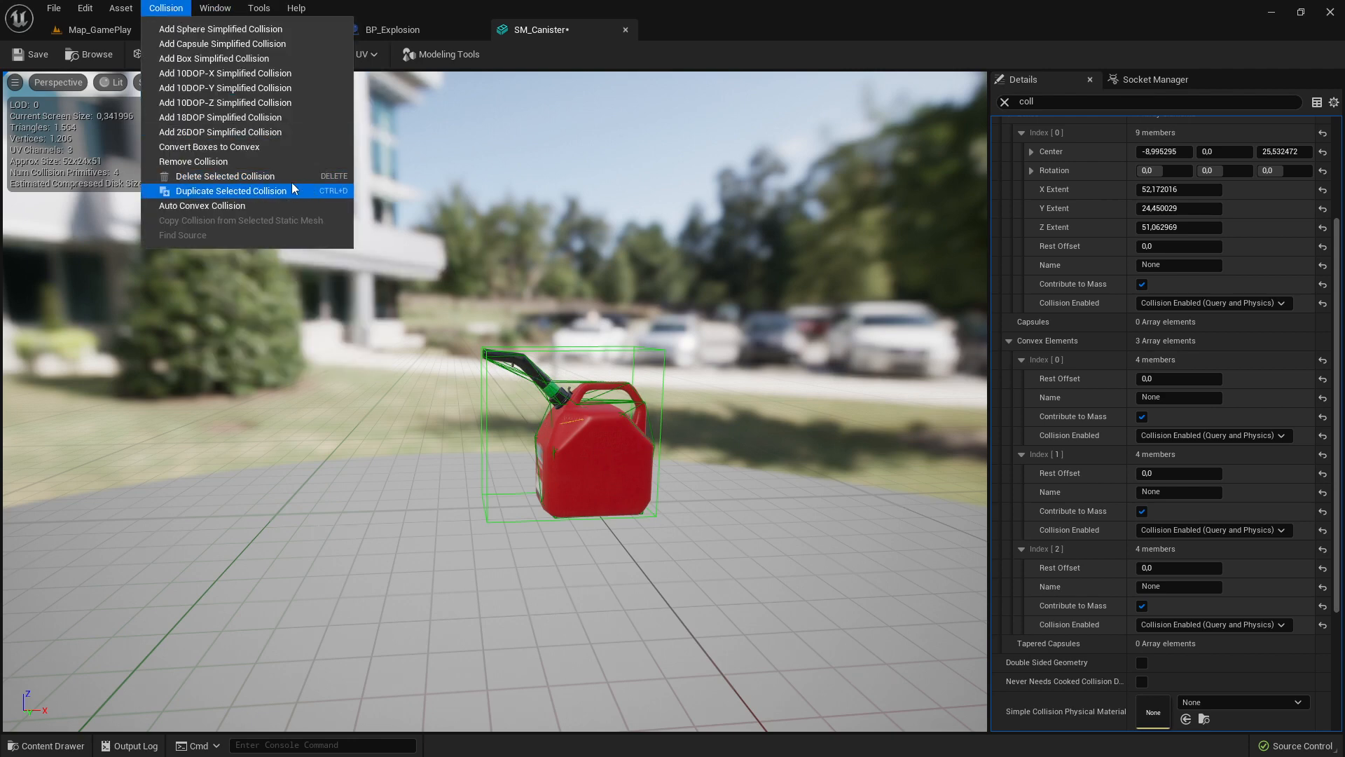
click(246, 177)
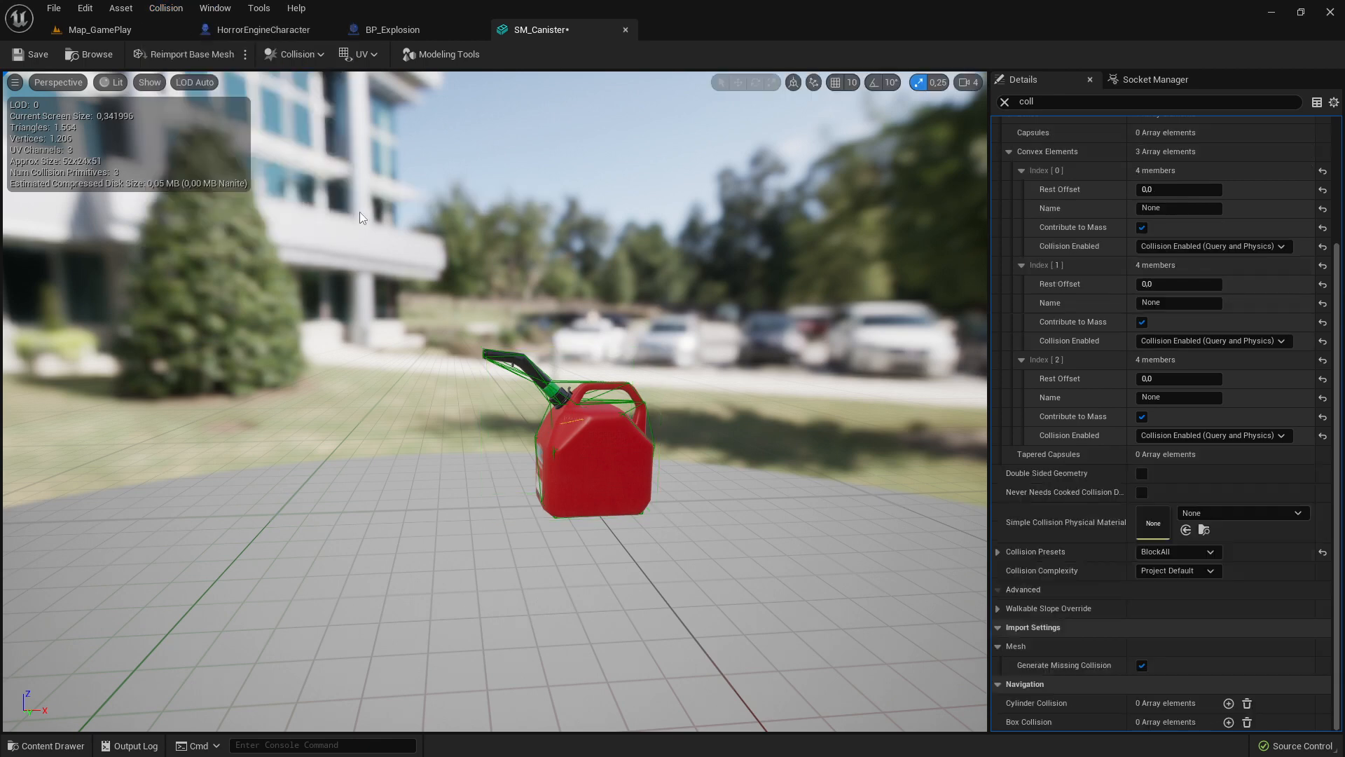
- Save the SM_Canister mesh, close its editor and return to the Map_GamePlay level
click(166, 8)
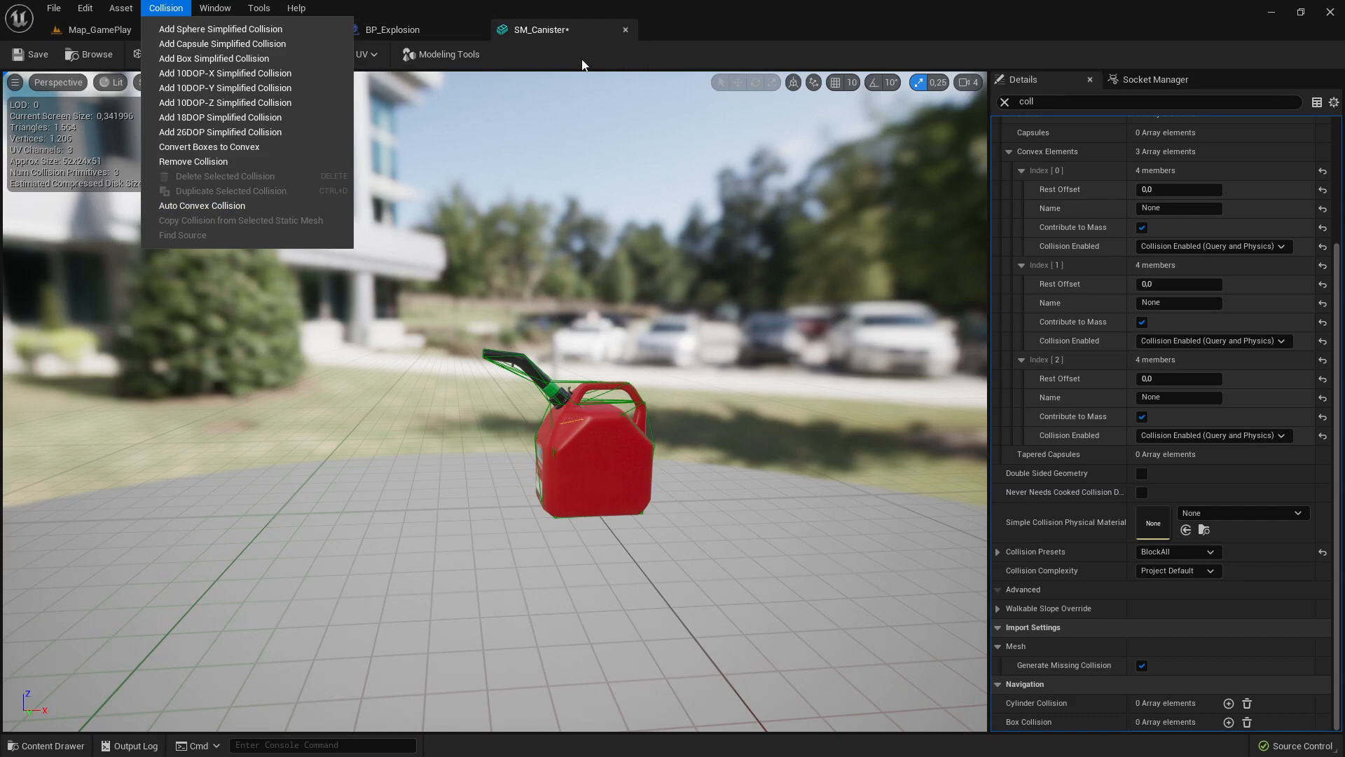
click(581, 260)
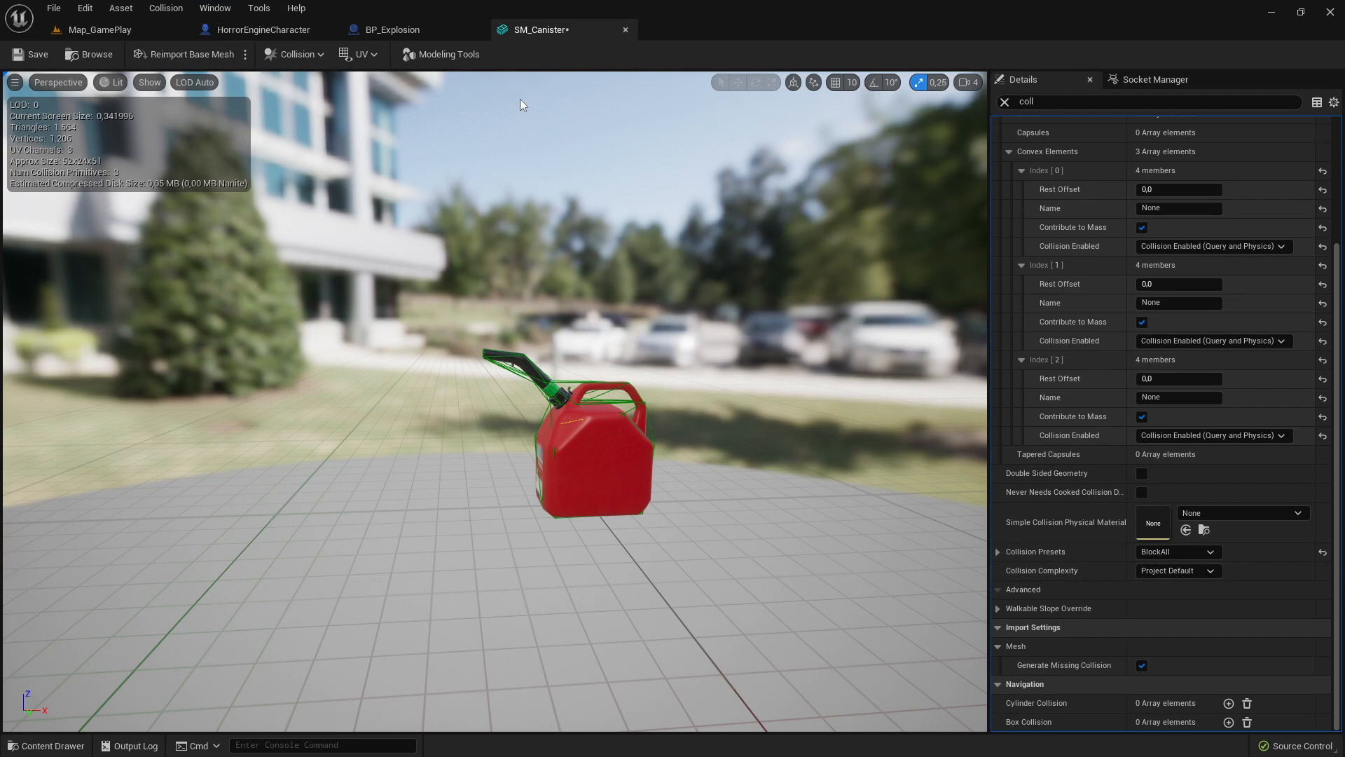
click(31, 54)
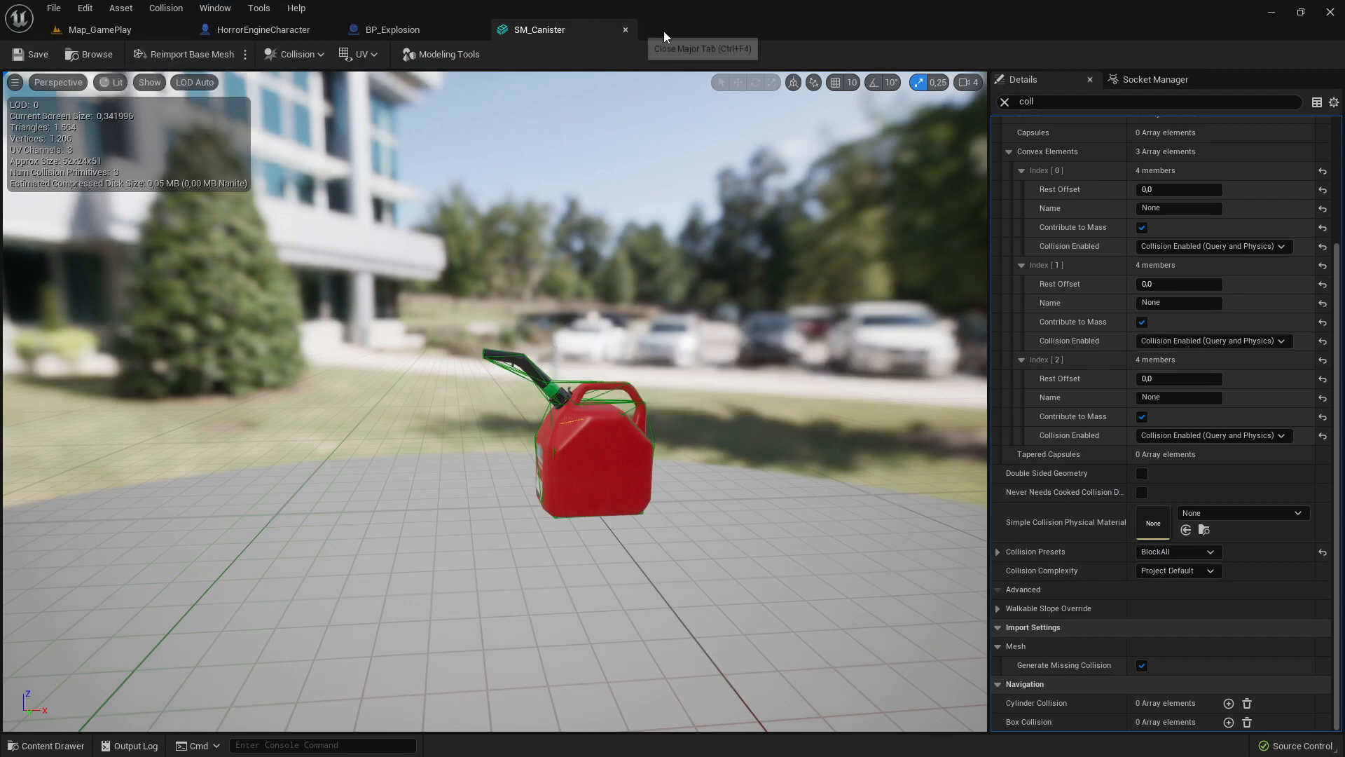
click(626, 30)
click(264, 29)
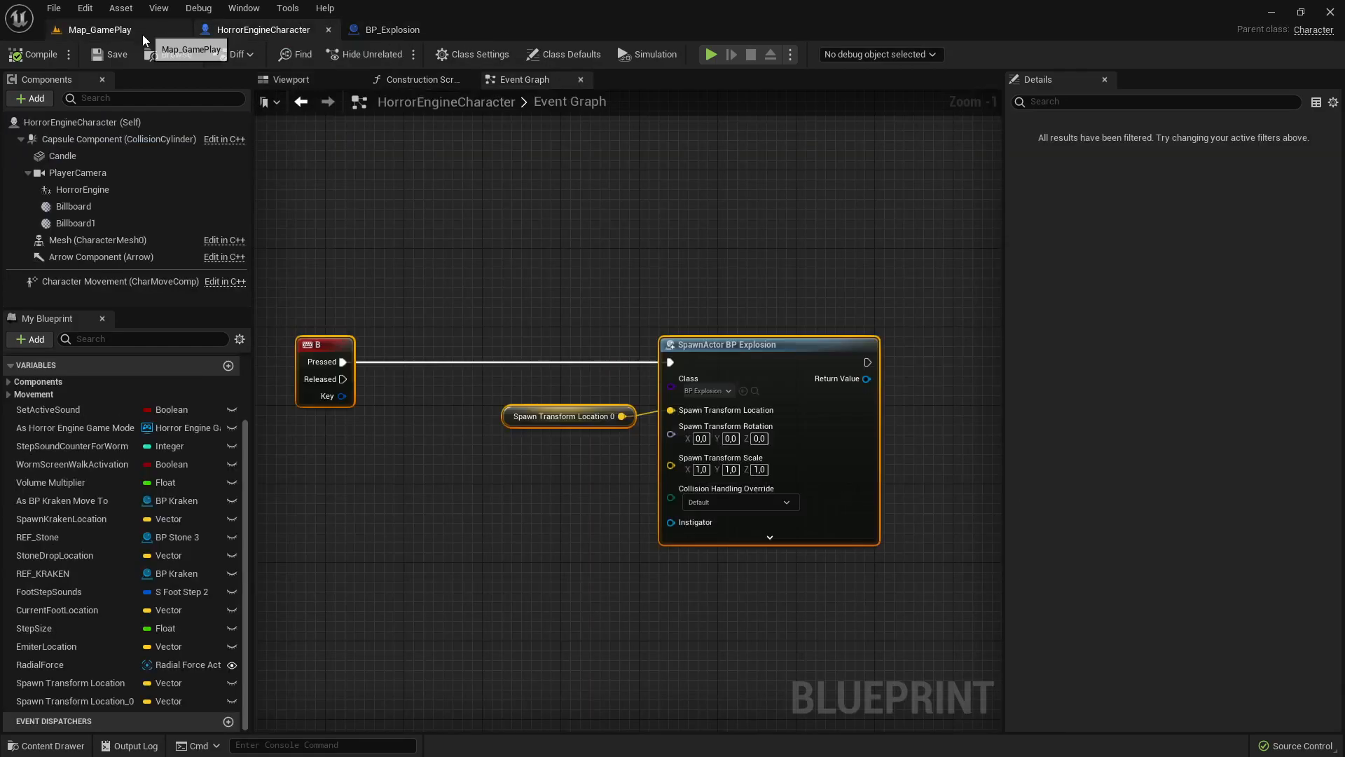
click(141, 32)
- Look over the canisters in the level and check the RadialForce settings in BP_Explosion
right_drag(524, 257, 551, 263)
key(s)
key(w)
key(a)
key(d)
key(w)
key(s)
key(a)
key(d)
click(392, 30)
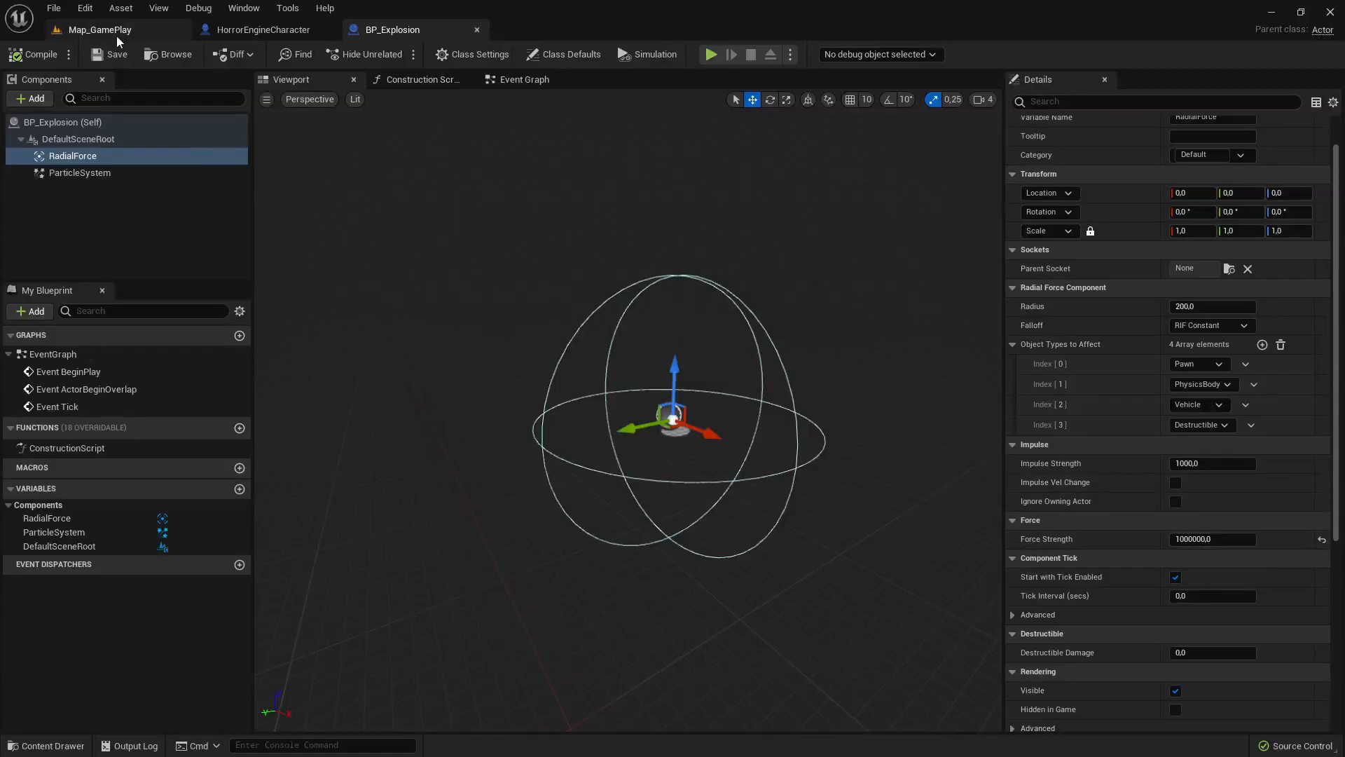
- Play-test Map_GamePlay near the windmill, set off explosions beside the canisters, and quit the game
click(95, 31)
right_drag(424, 421, 501, 472)
key(s)
right_click(424, 421)
click(467, 401)
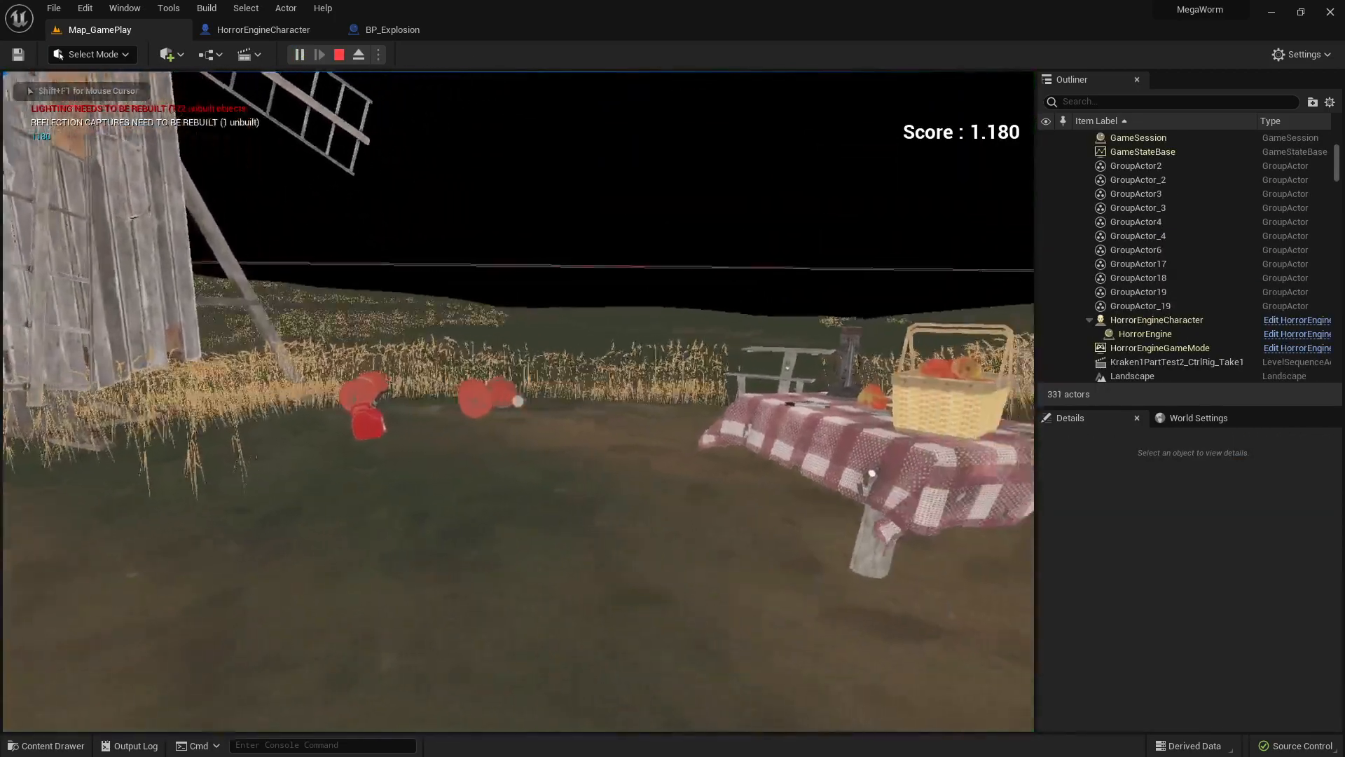
key(s)
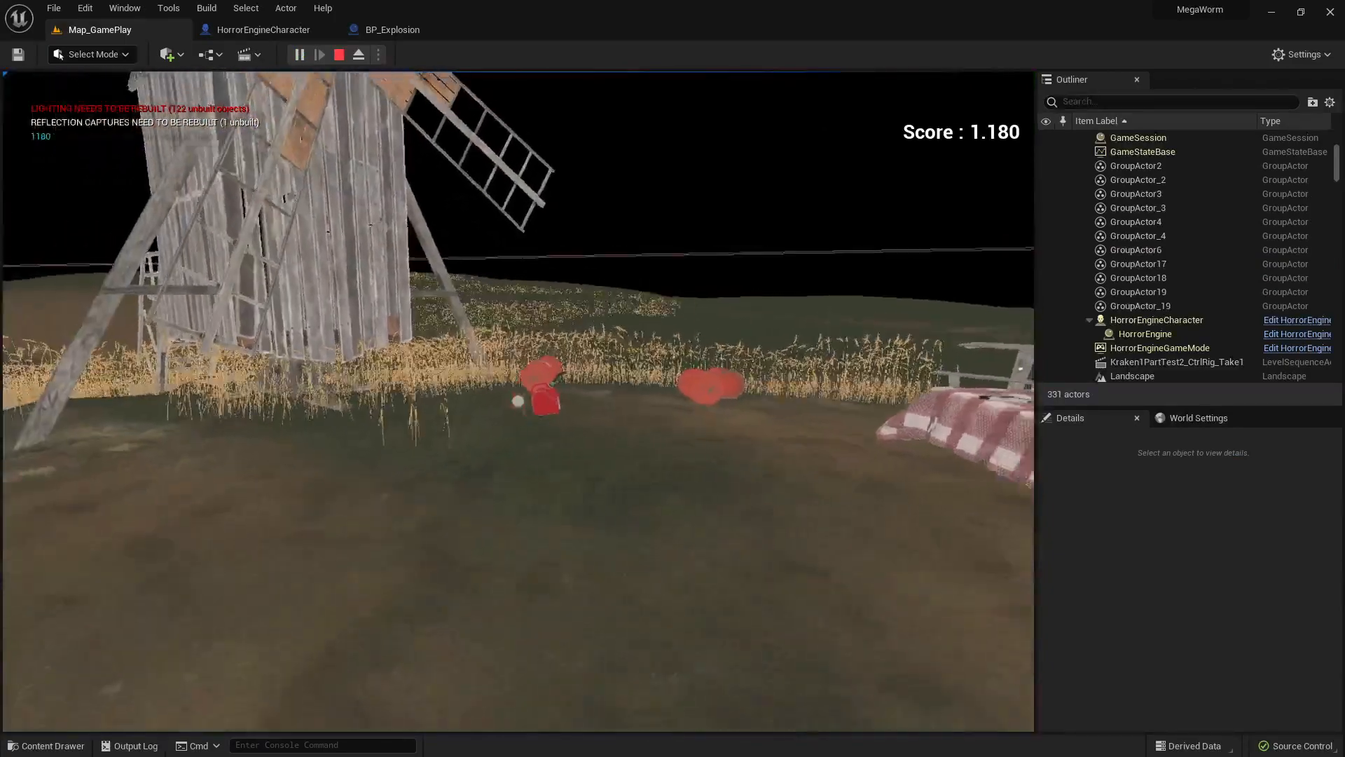
click(518, 401)
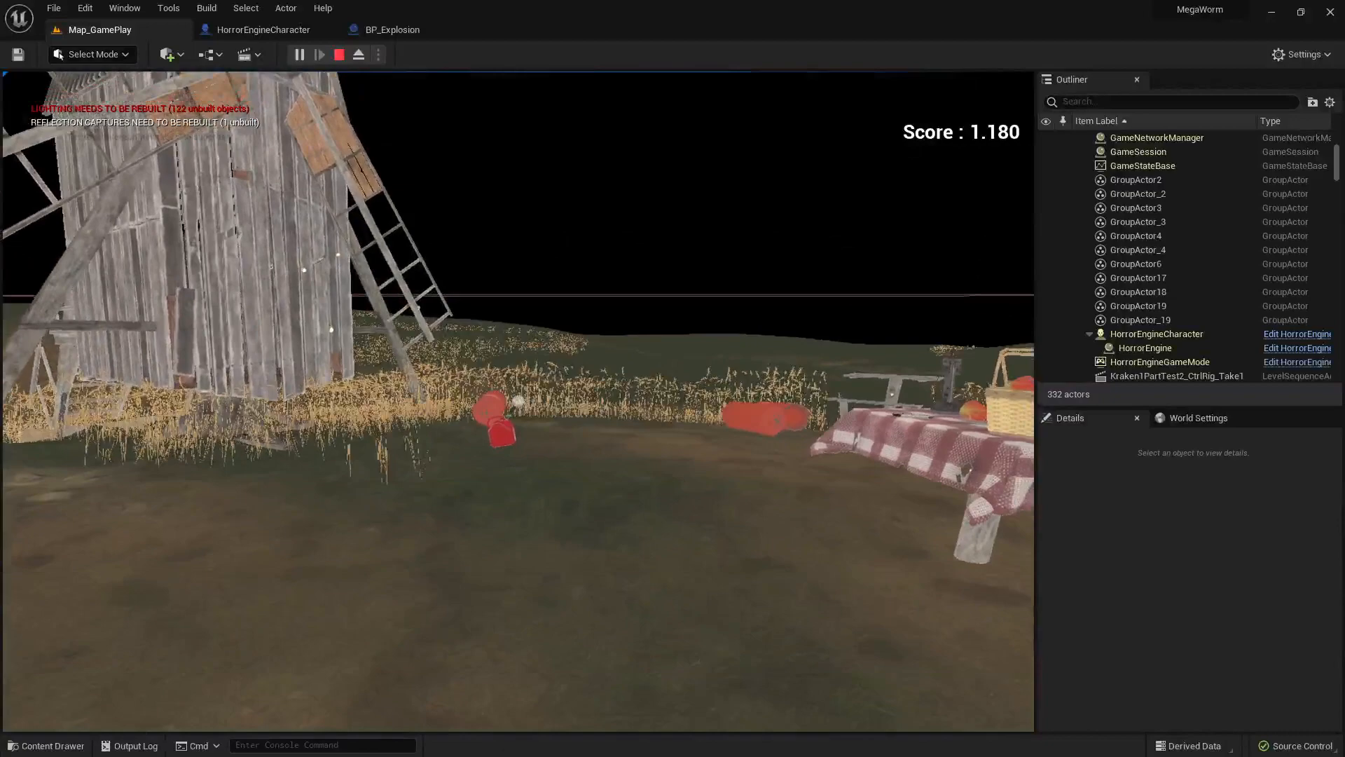
click(517, 401)
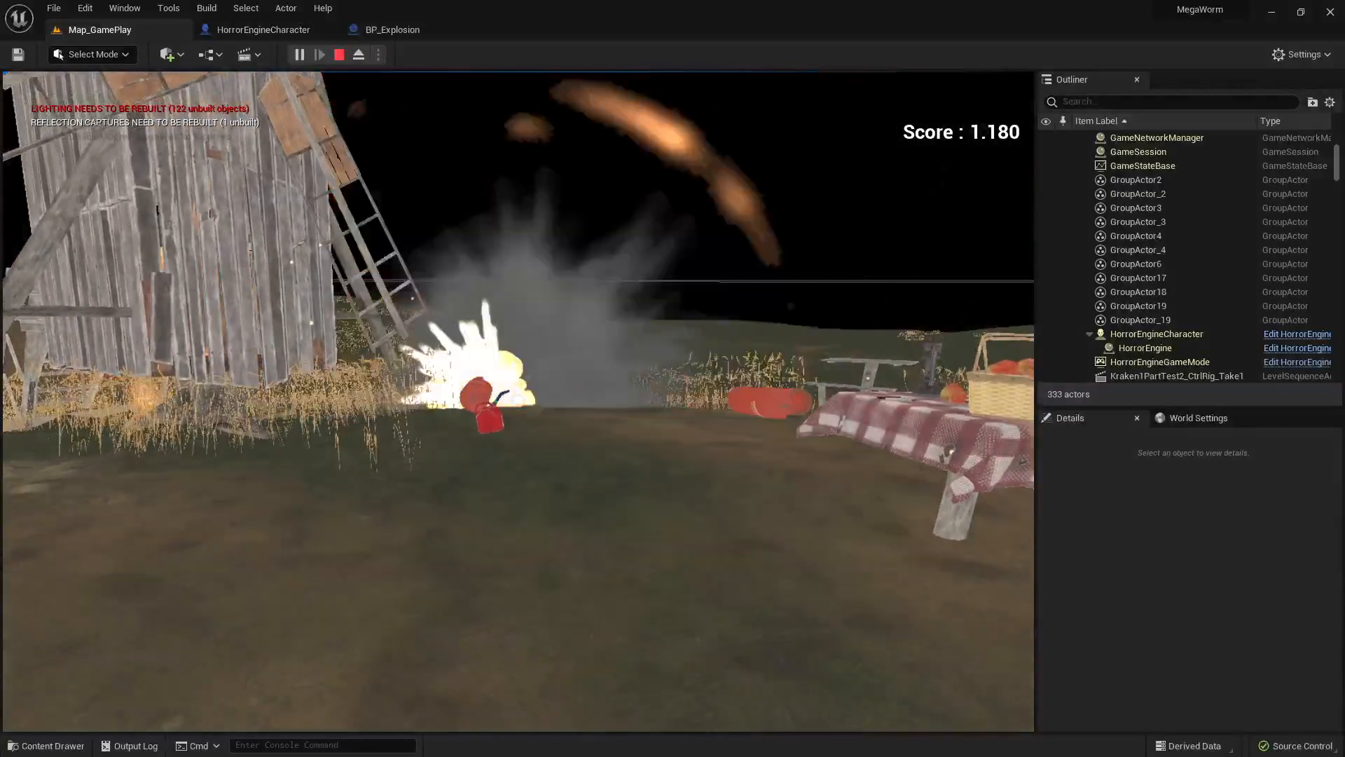
key(p)
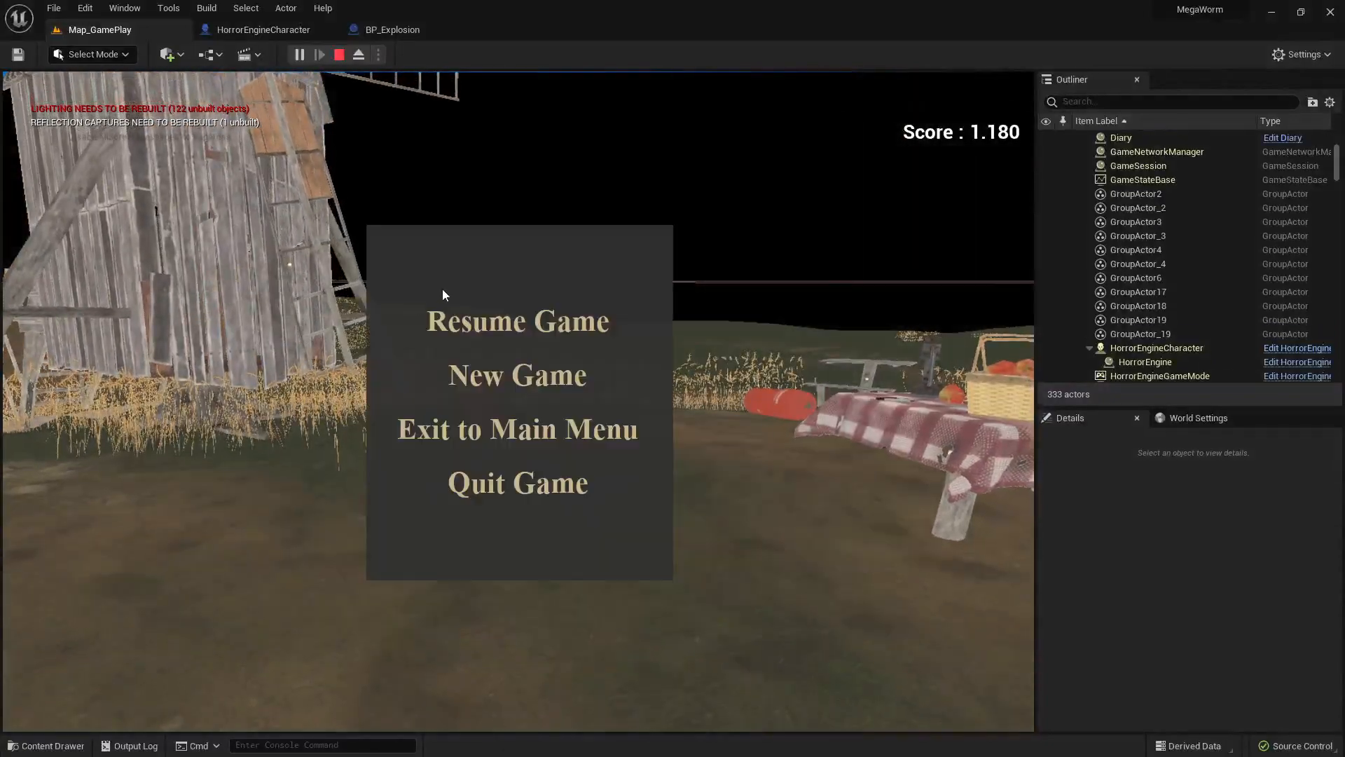
click(579, 486)
- Set the RadialForce component's Force Strength to 10000000 in BP_Explosion and compile the blueprint
click(388, 33)
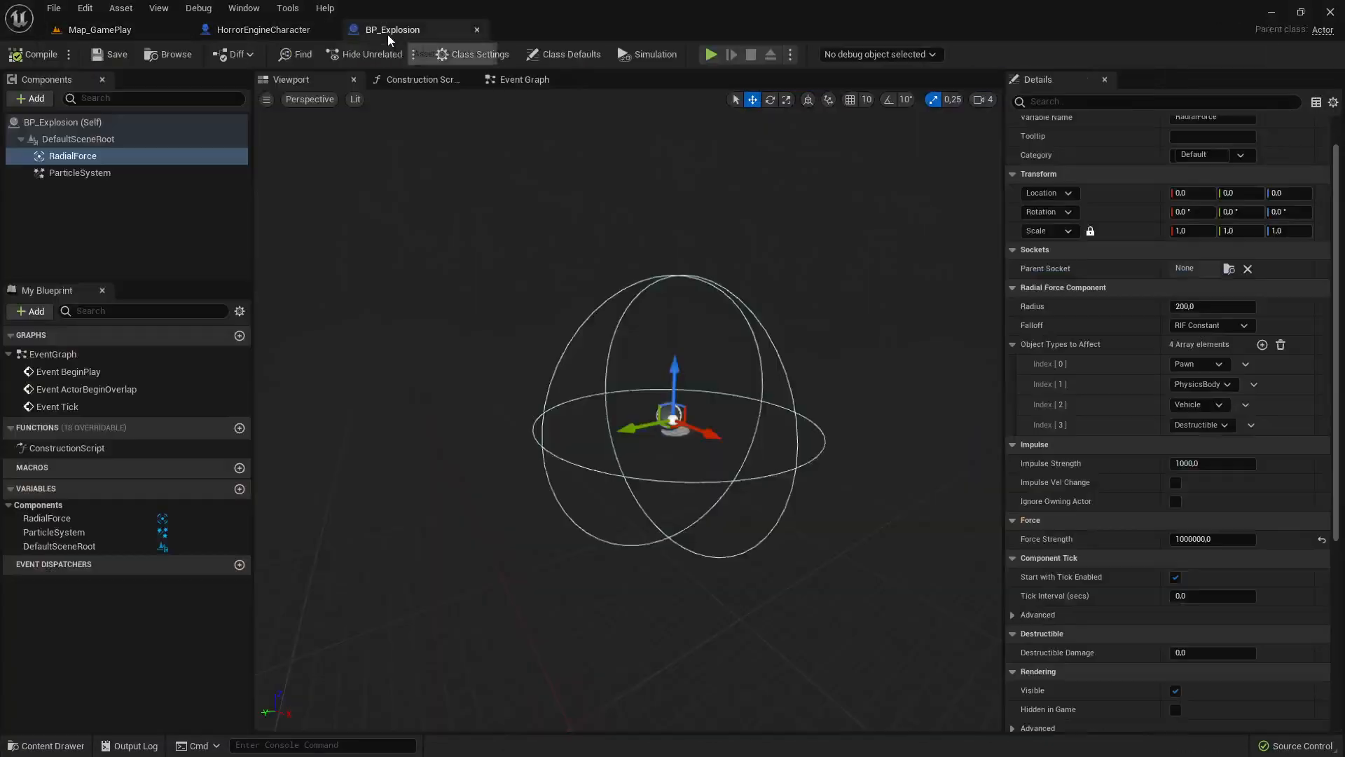
click(1219, 539)
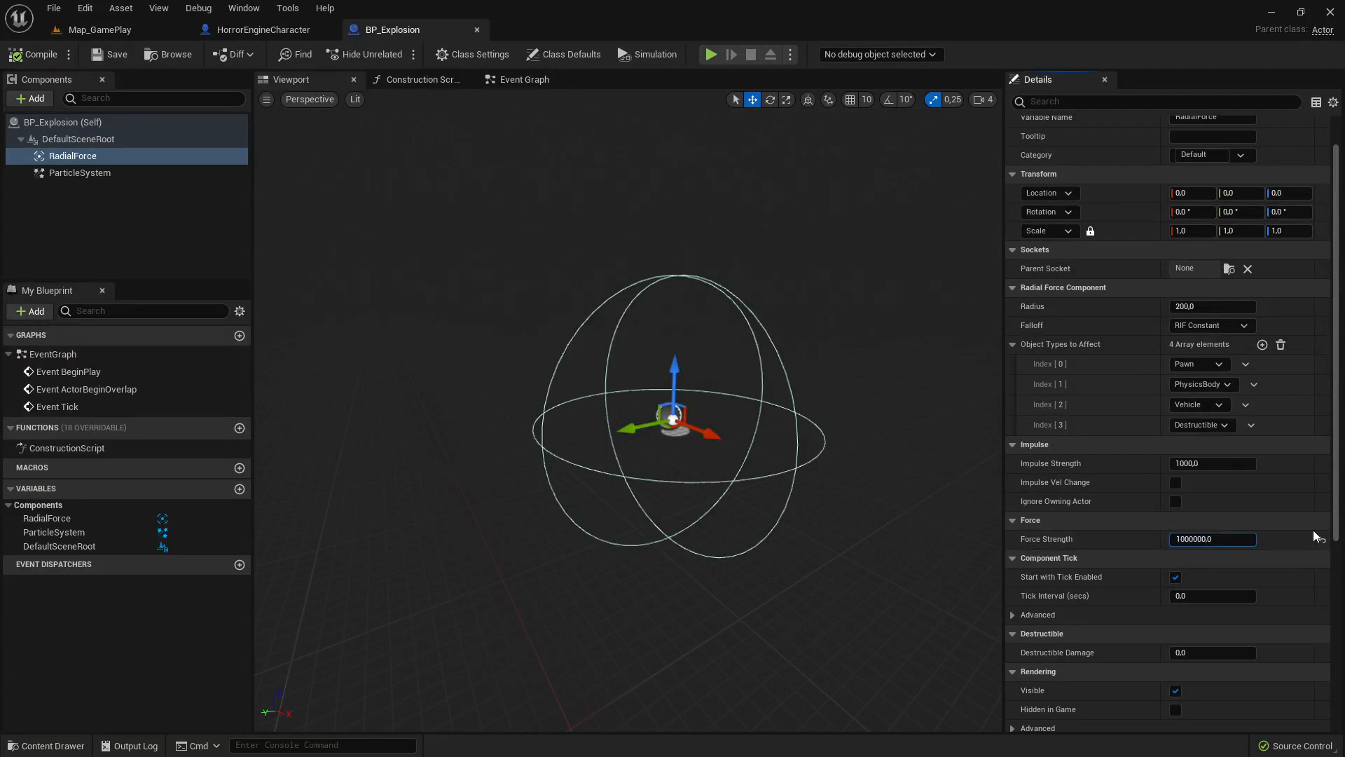
text(0)
click(38, 54)
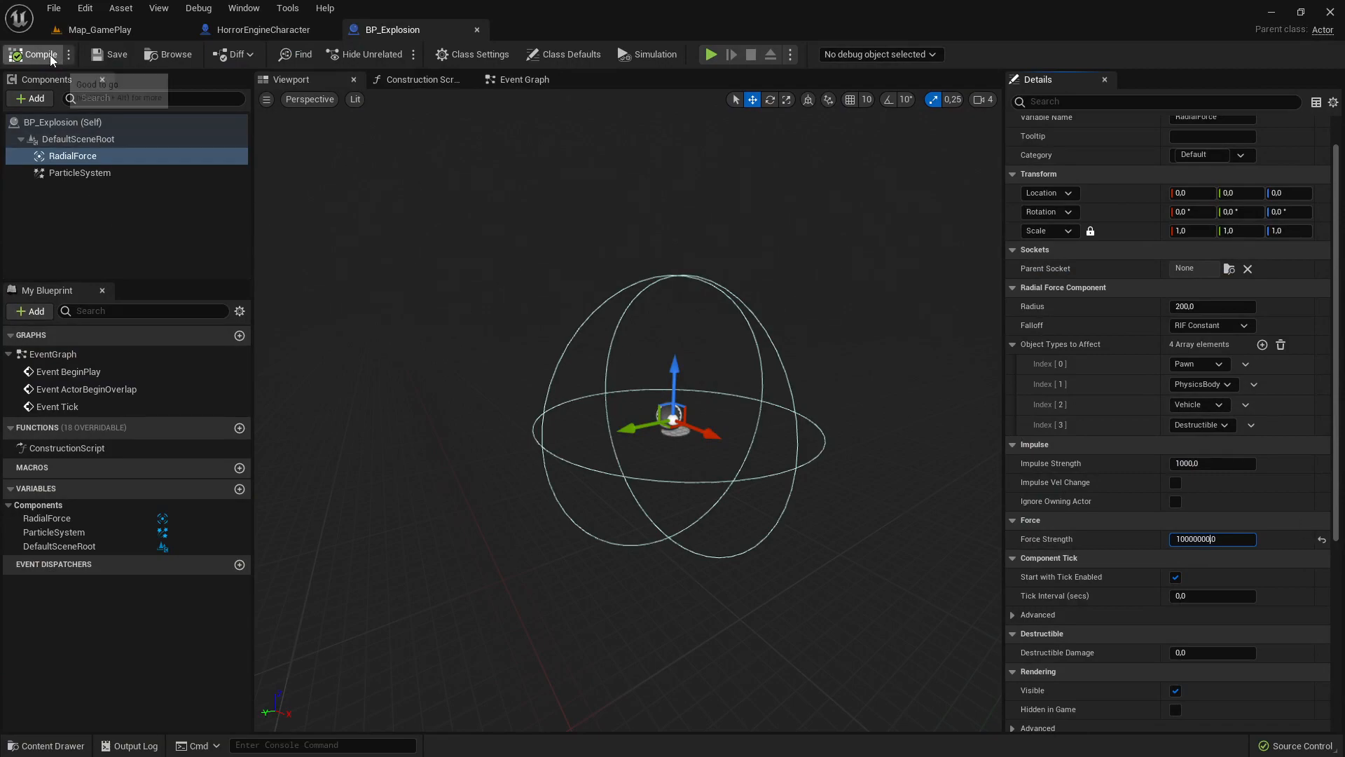
- Play-test Map_GamePlay from the ground near the windmill, set off an explosion beside the canisters, and quit the game
click(119, 30)
key(s)
right_drag(280, 393, 227, 447)
click(626, 543)
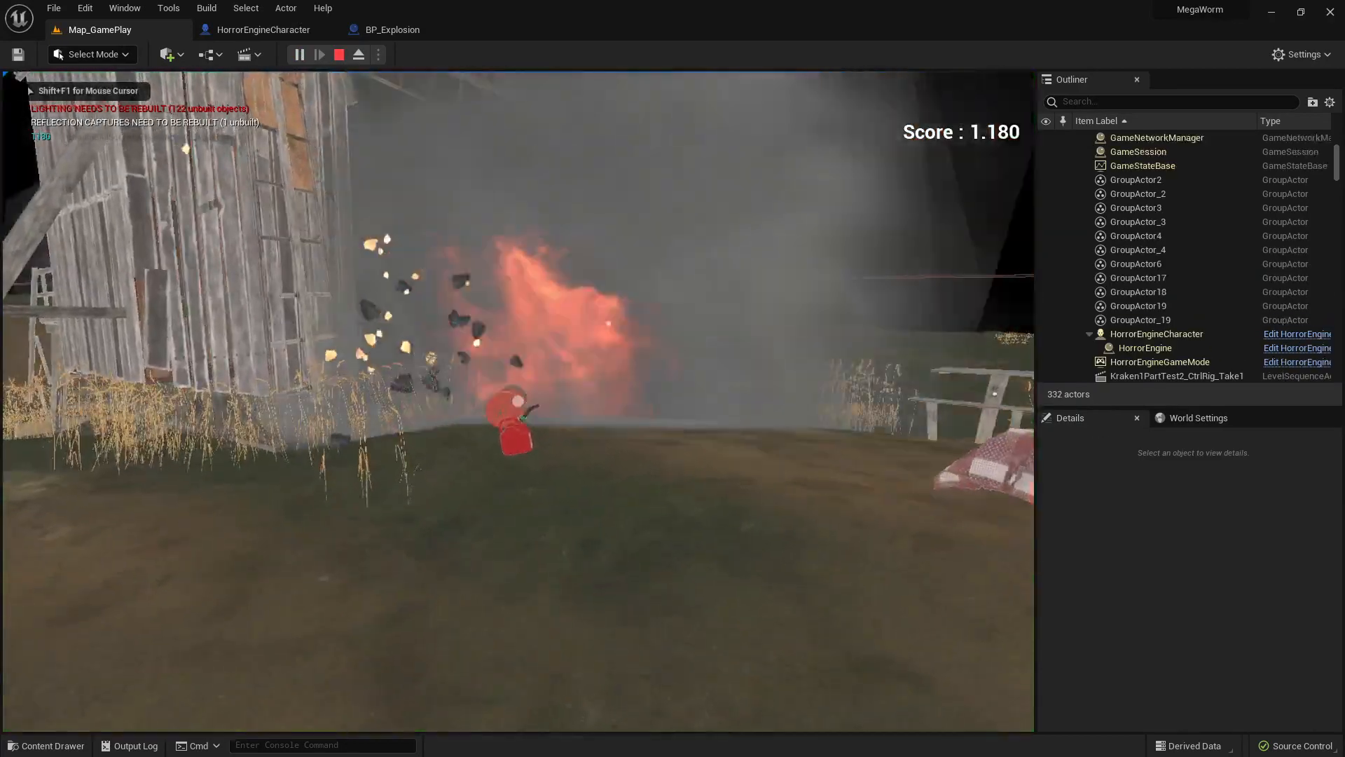
key(d)
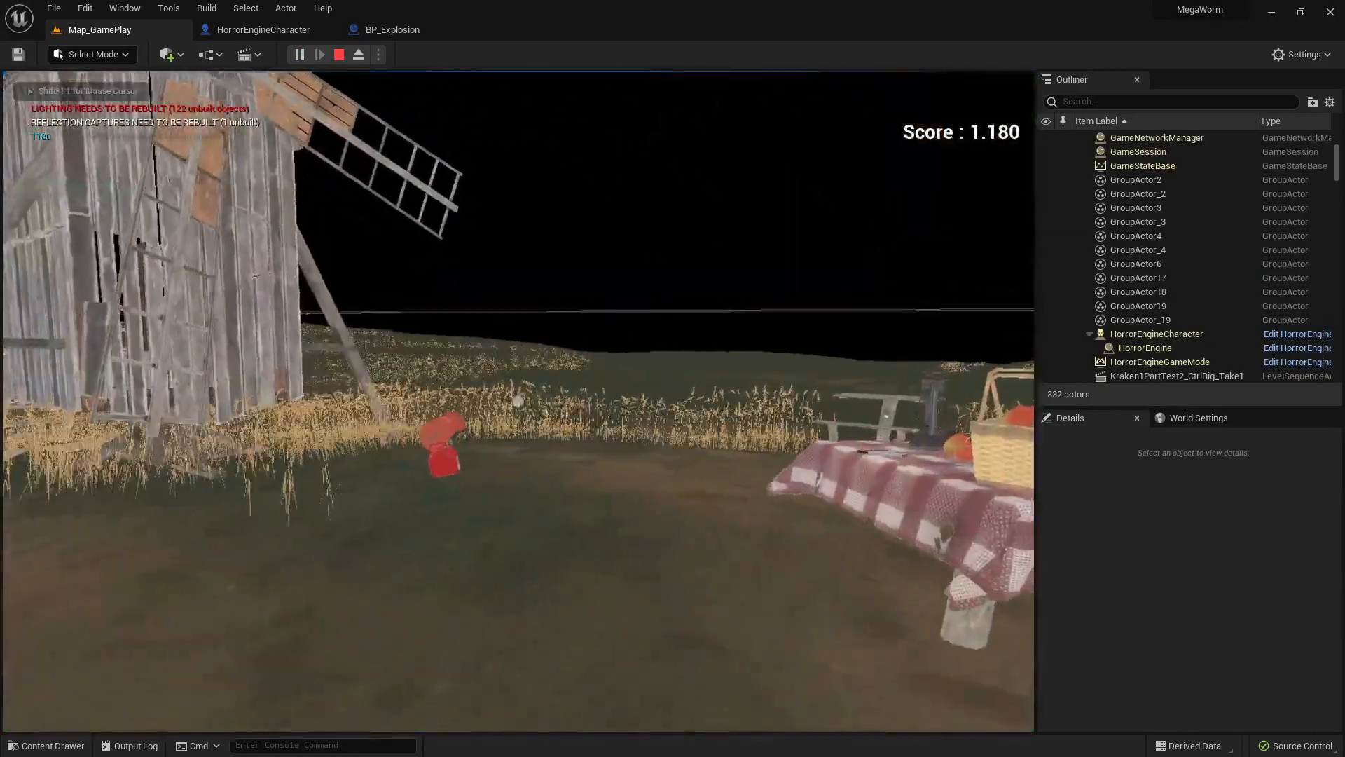
key(w)
key(Escape)
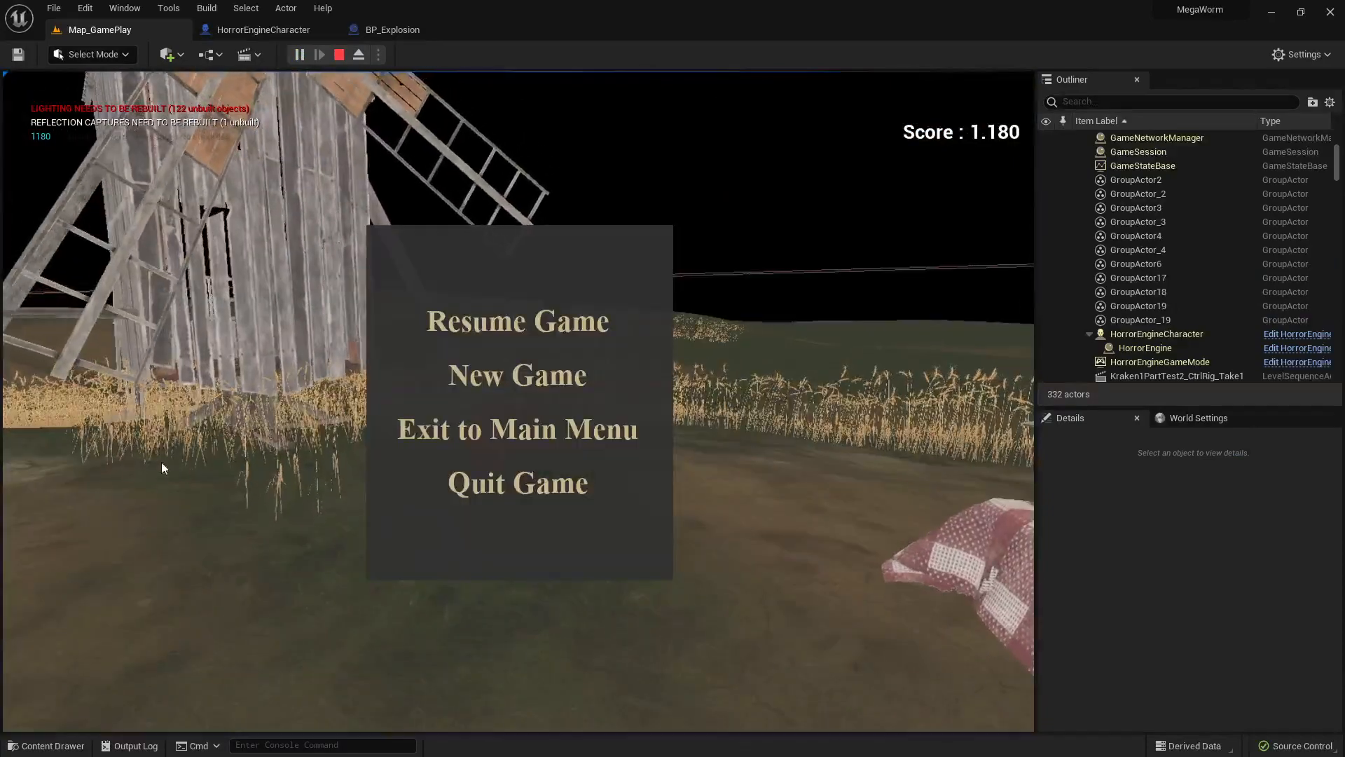
click(519, 484)
- Enable Simulate Physics on SM_TallGasCanister_4, the tall gas canister lying nearest the windmill
key(w)
right_drag(527, 484, 548, 563)
key(s)
click(534, 453)
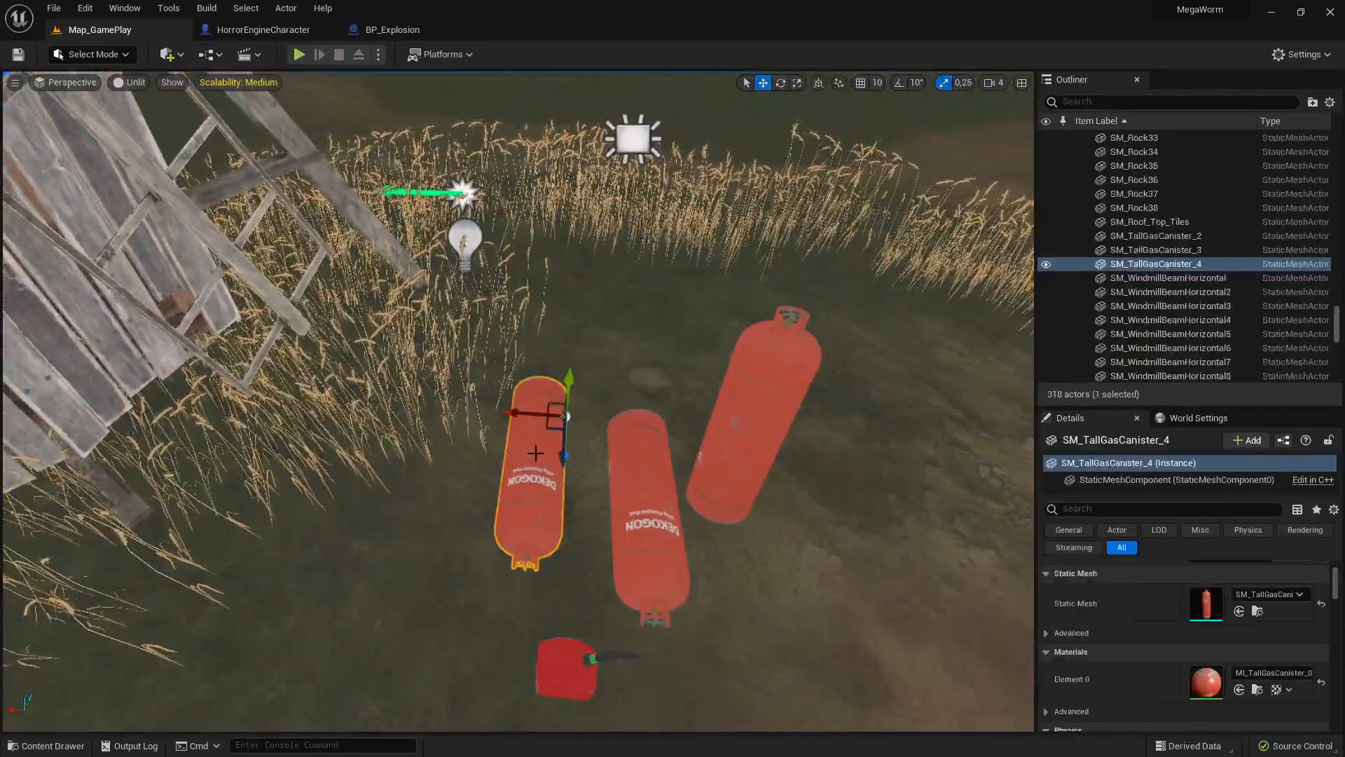
scroll(1233, 643, down, 3)
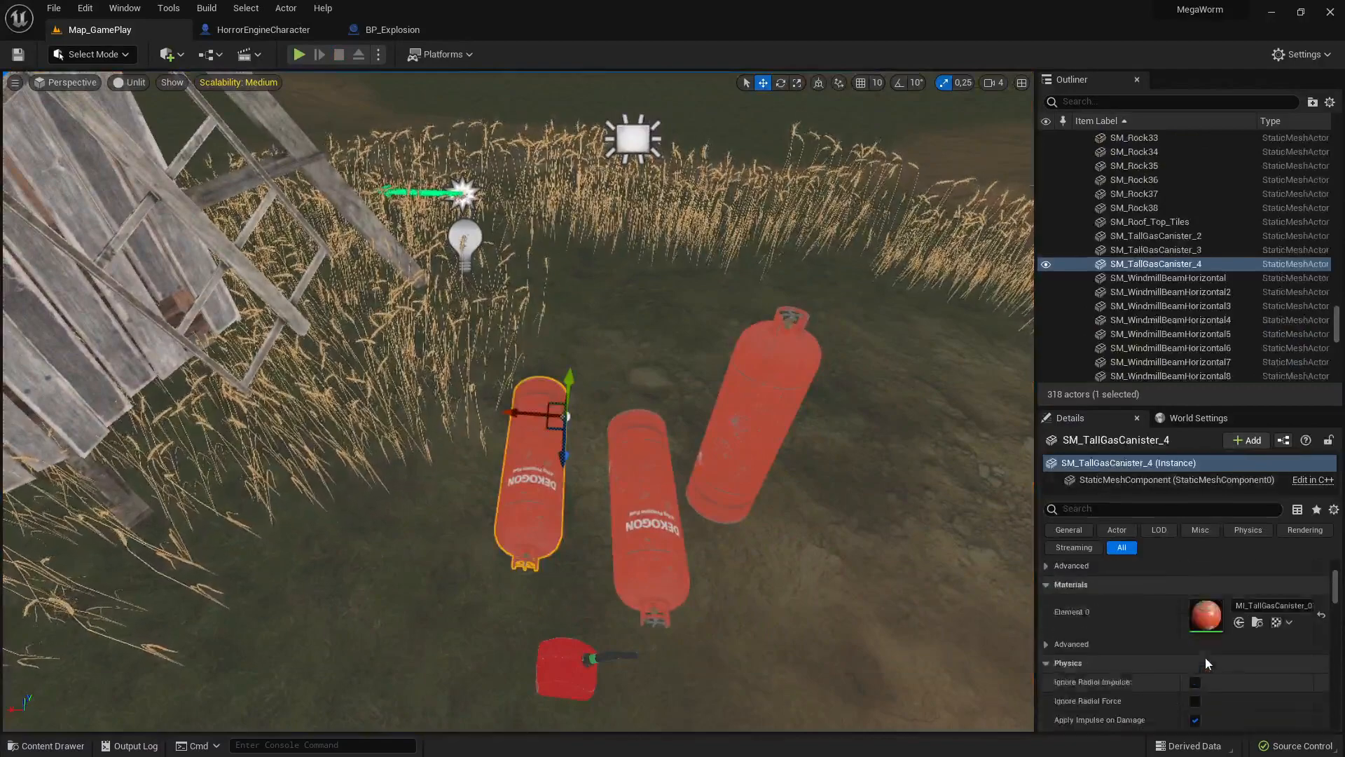
scroll(1205, 657, up, 7)
scroll(1217, 643, down, 3)
scroll(1213, 634, down, 1)
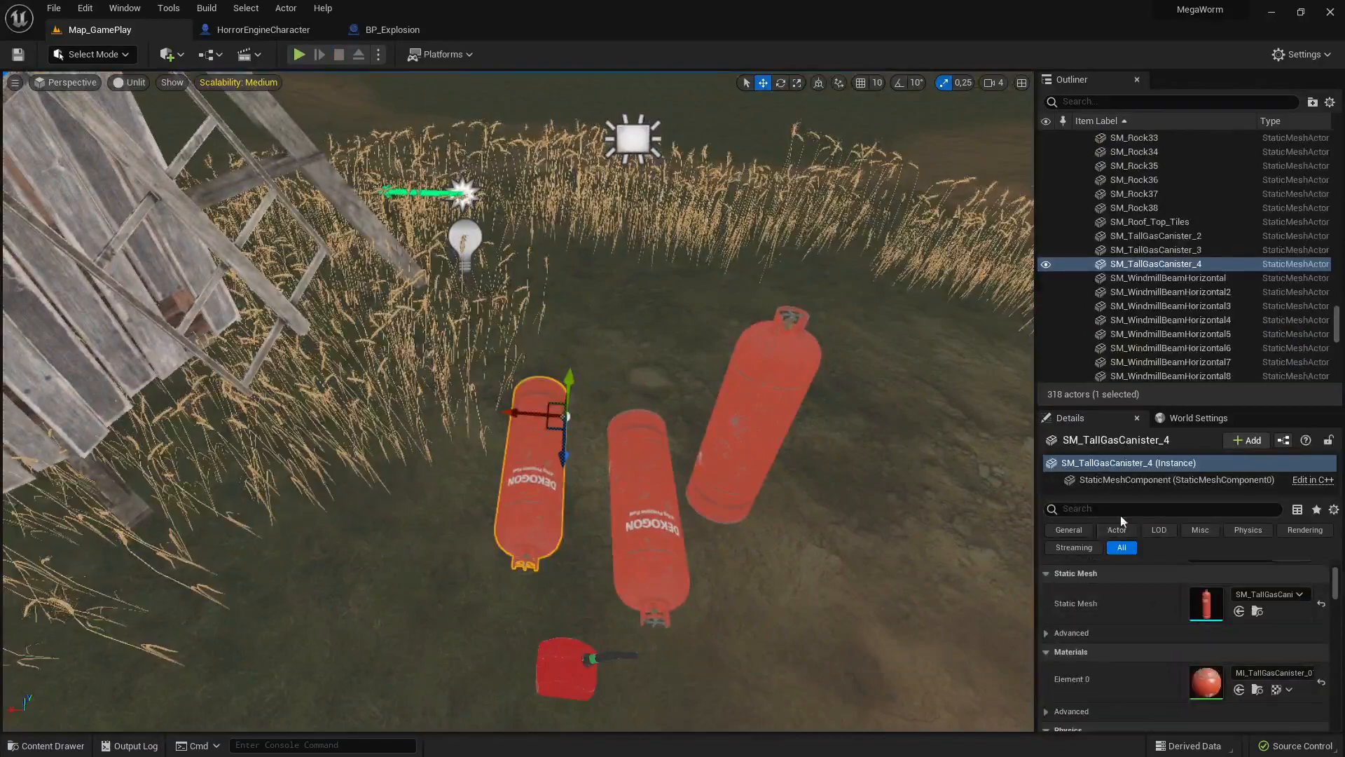
text(simu)
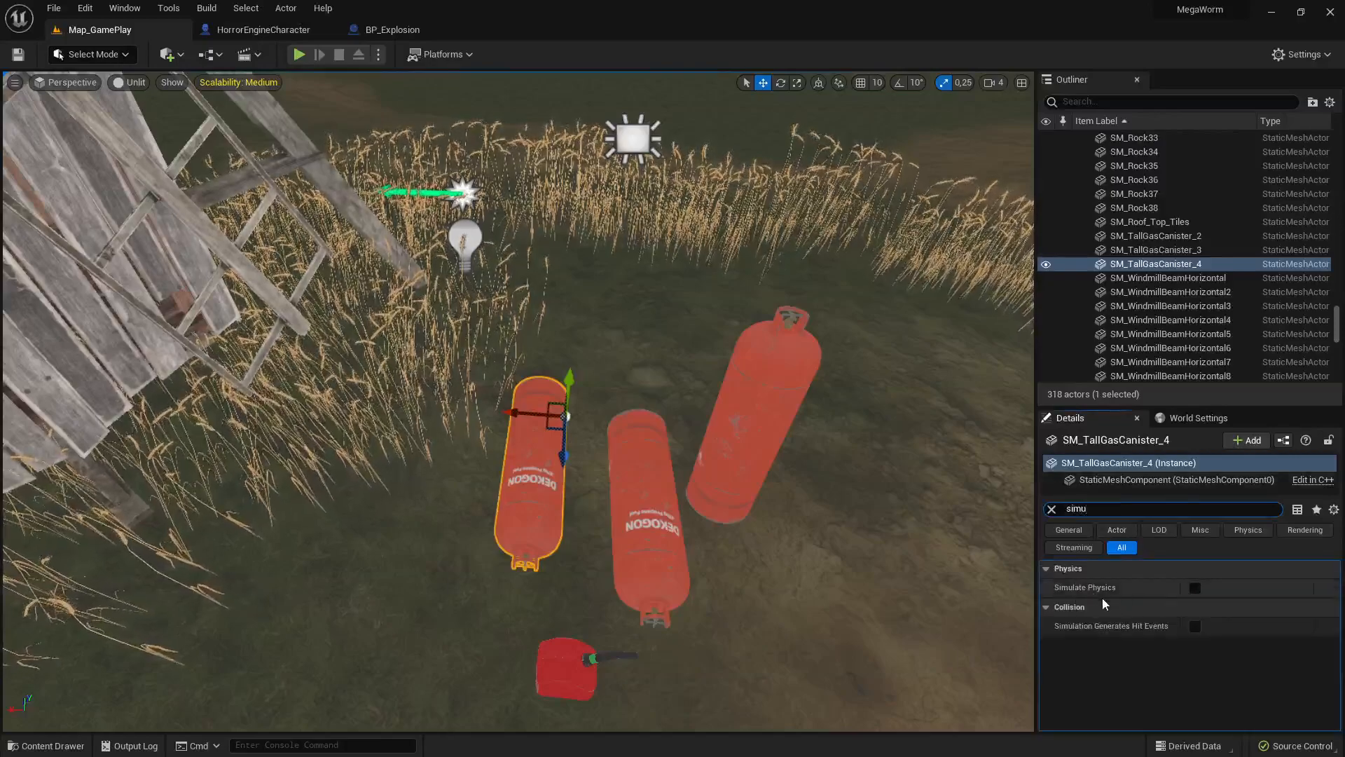
click(1195, 588)
right_drag(551, 388, 555, 388)
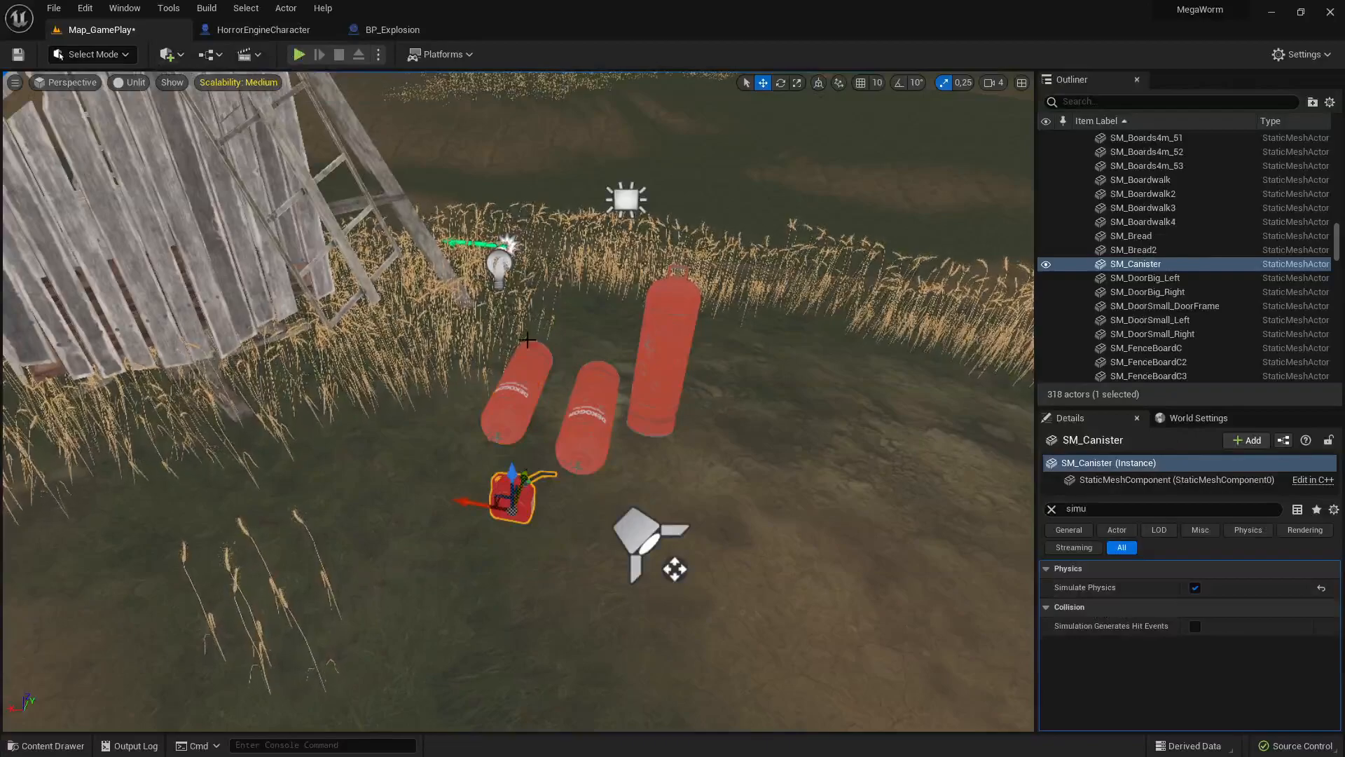
right_drag(558, 394, 491, 378)
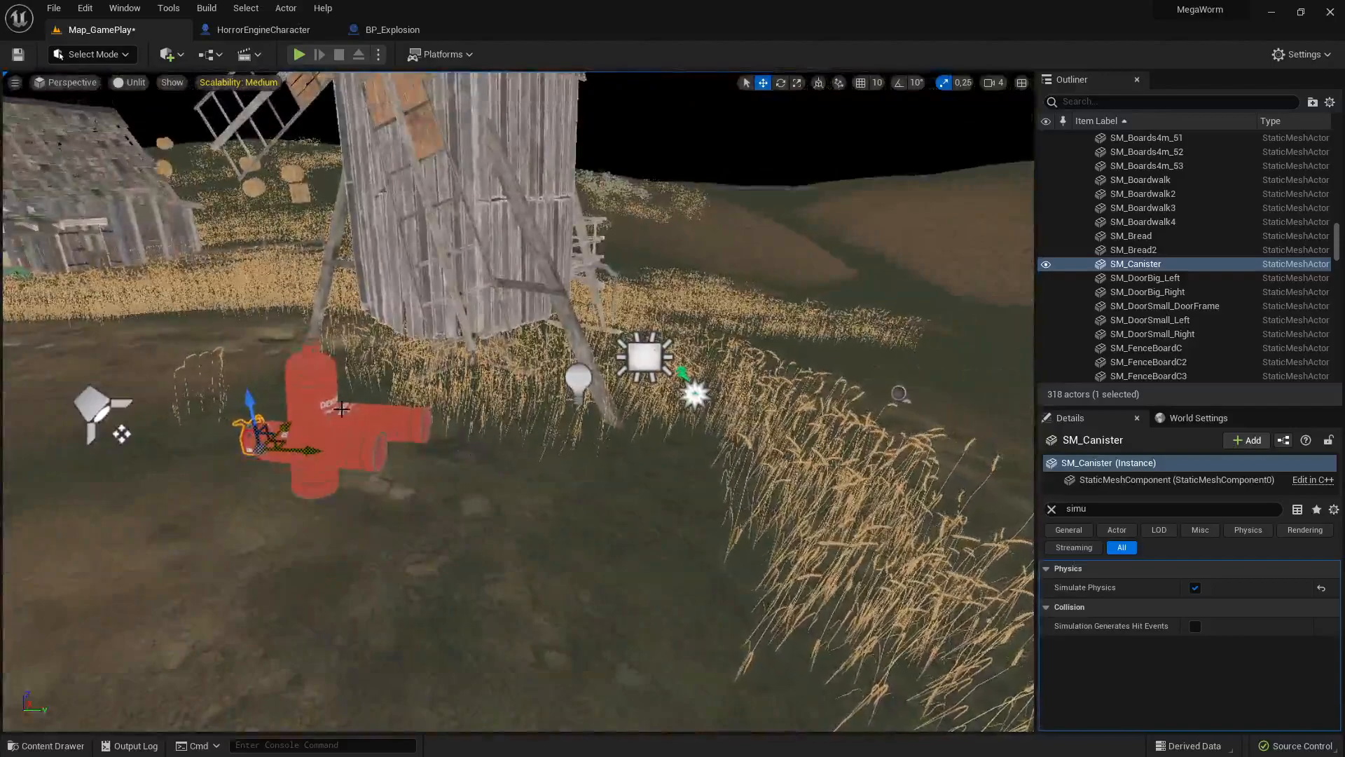
right_drag(492, 378, 452, 368)
- Set the RadialForce component's Radius to 300 in BP_Explosion, and compile and save the blueprint
click(266, 30)
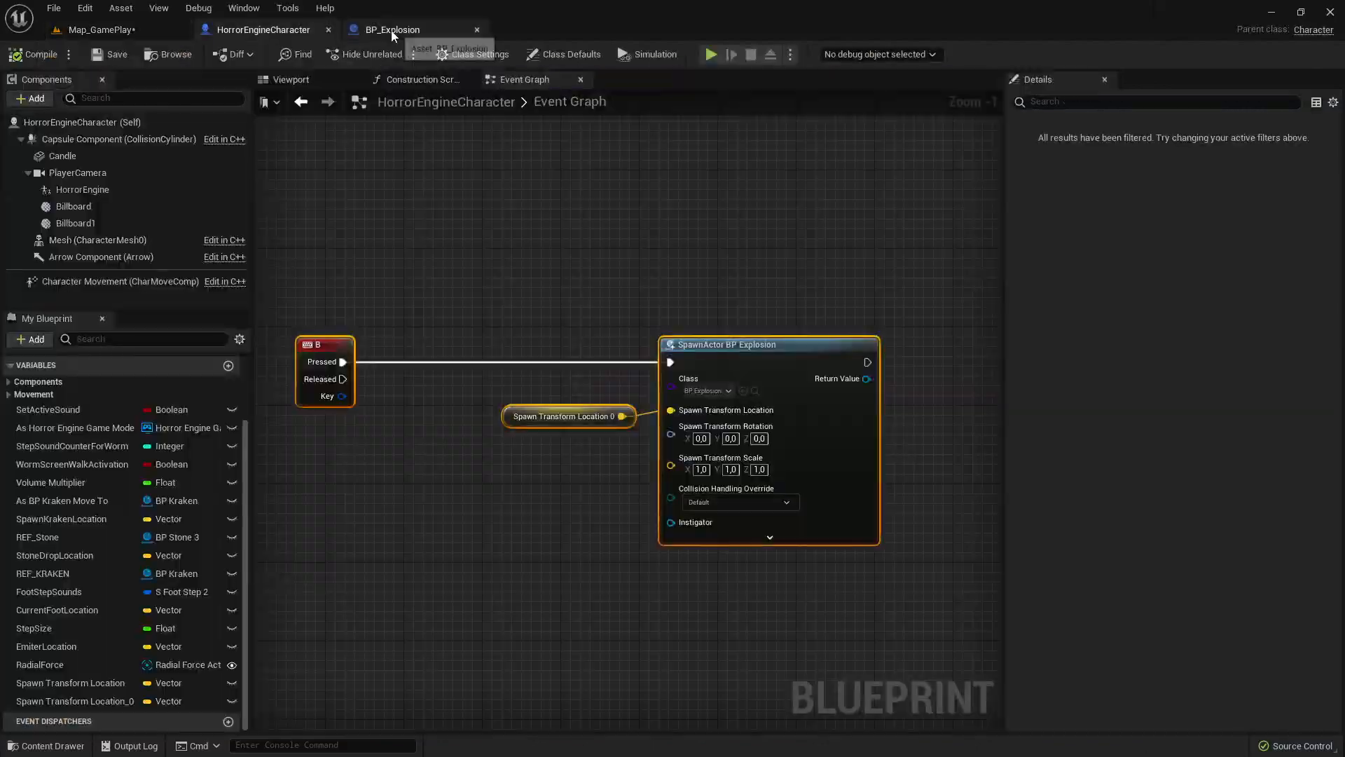
click(393, 34)
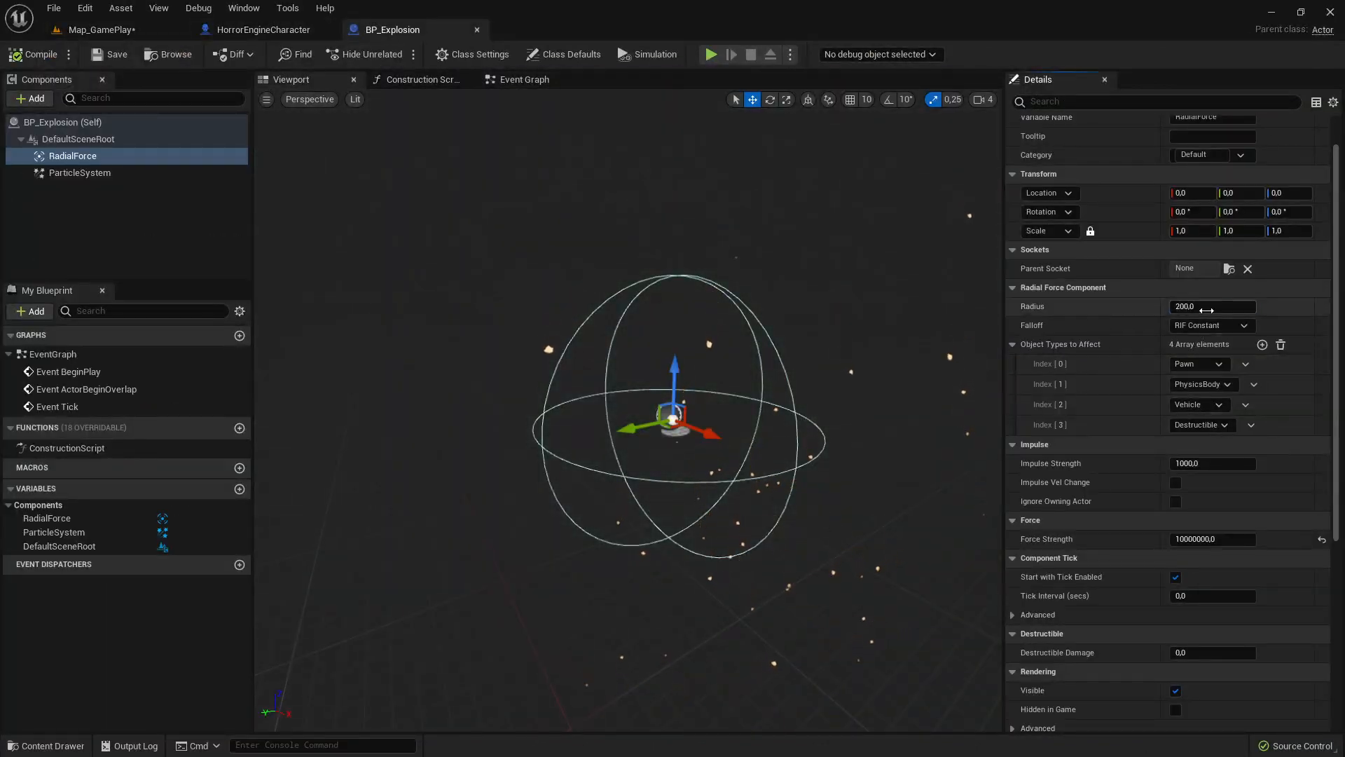
key(Return)
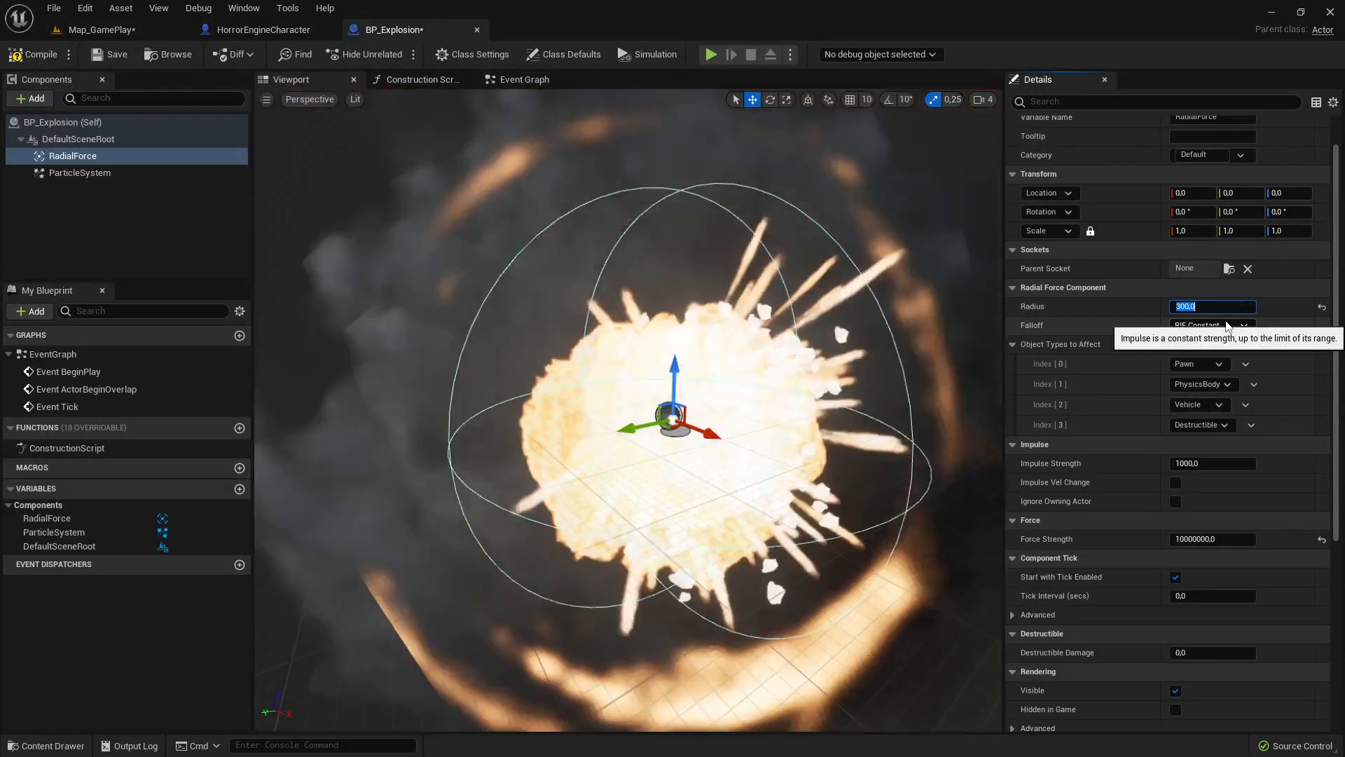
click(12, 61)
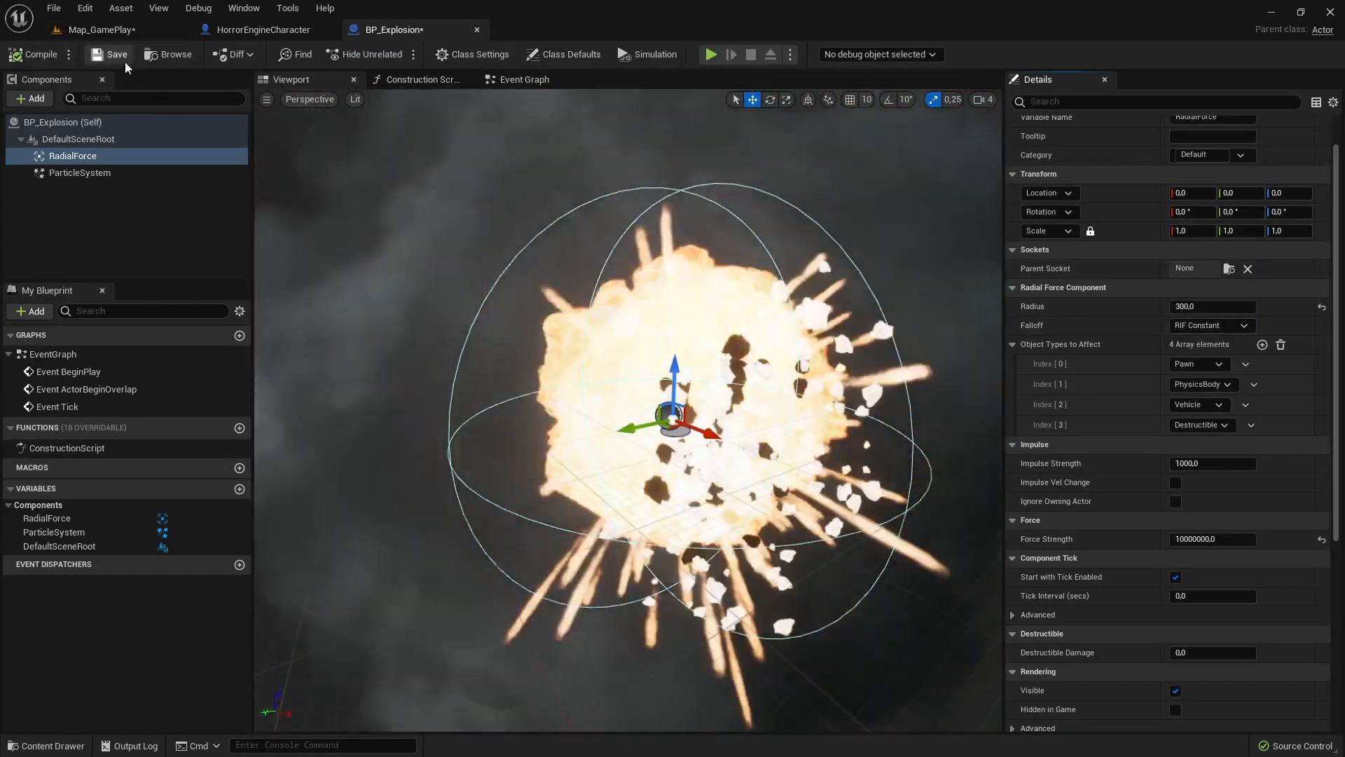
click(124, 61)
- Play-test Map_GamePlay from the ground facing the windmill, trigger an explosion at the canisters with the enlarged radius, and quit the game
click(134, 32)
right_drag(561, 378, 569, 427)
right_click(603, 518)
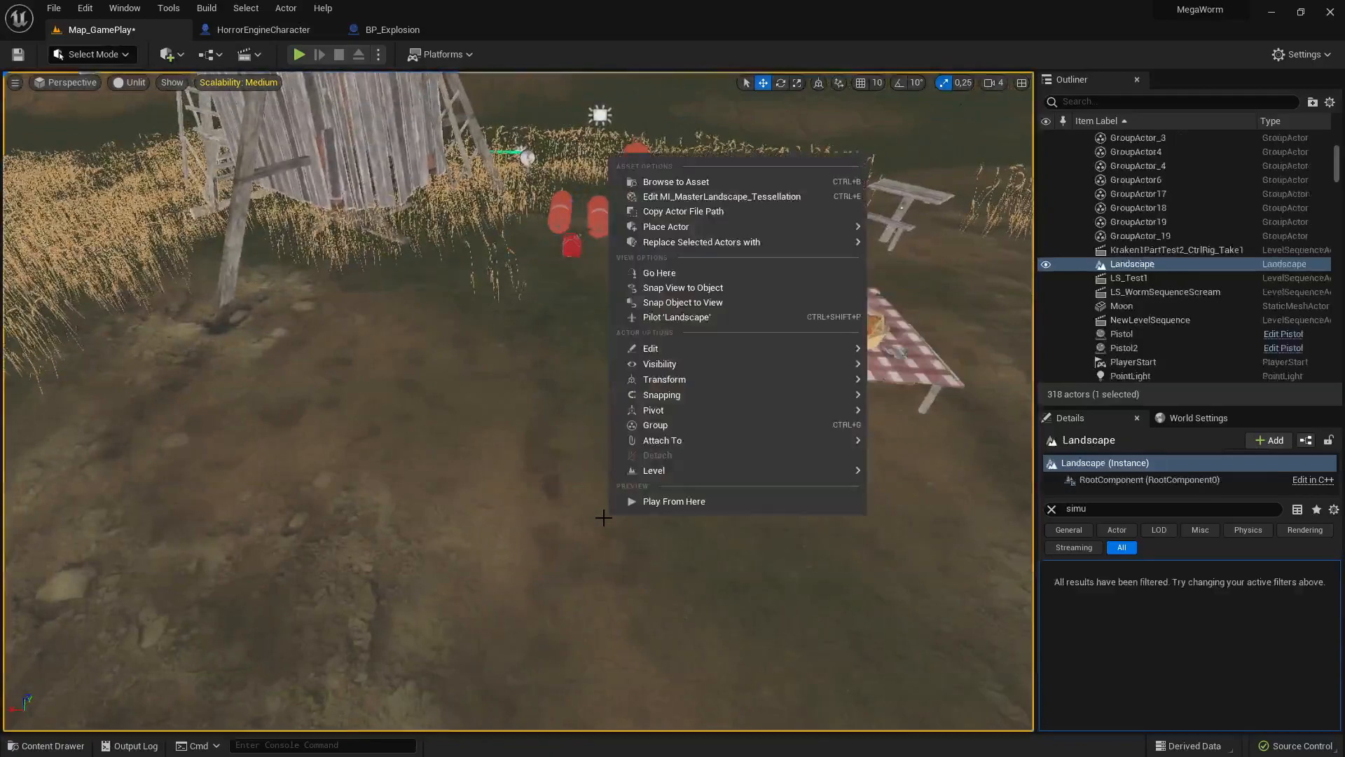
click(683, 502)
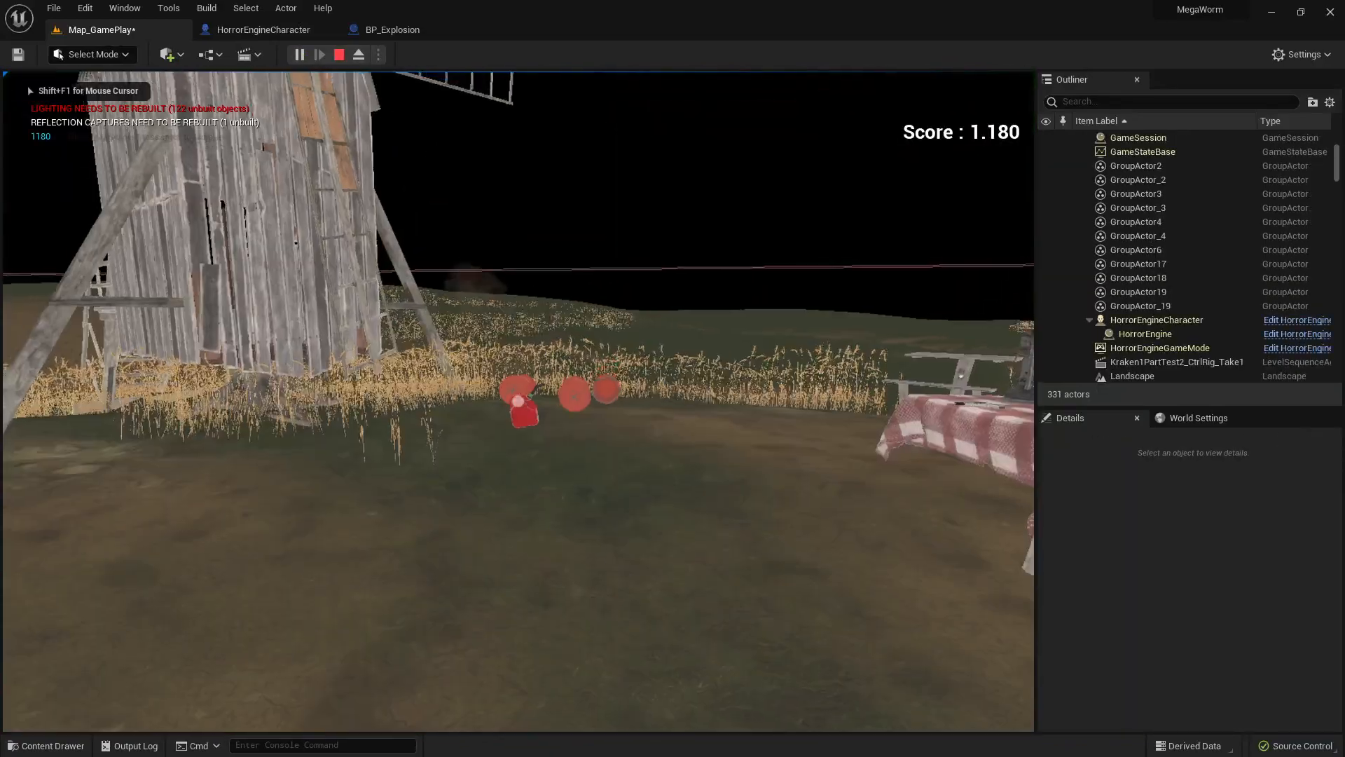
click(518, 401)
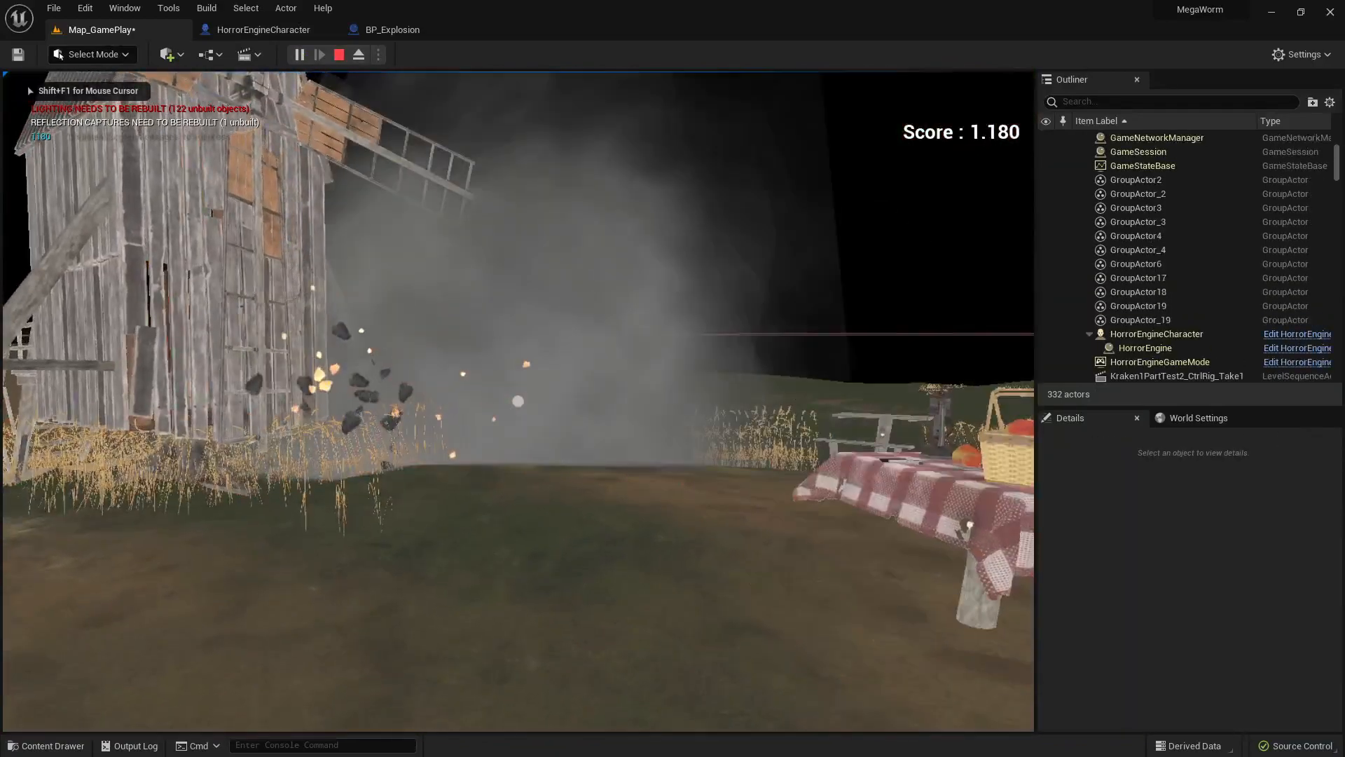
key(d)
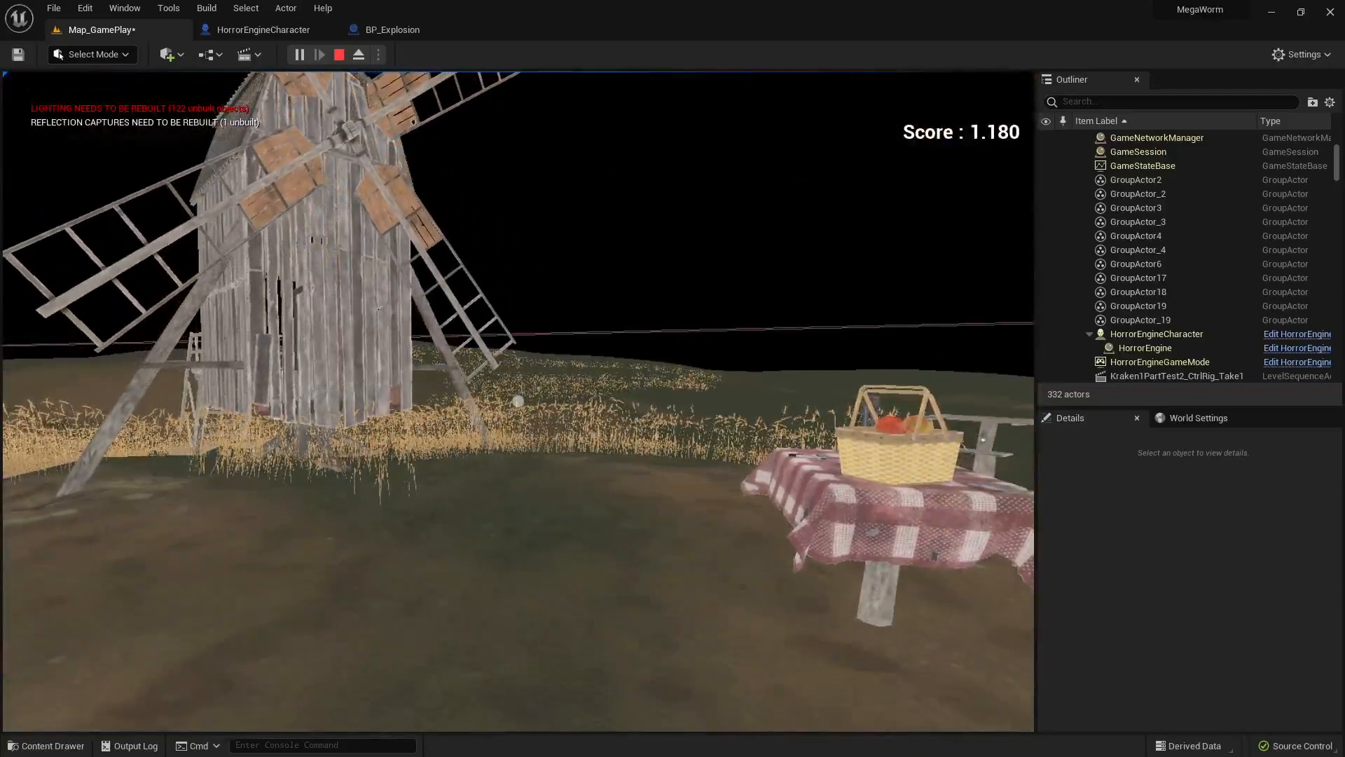
key(p)
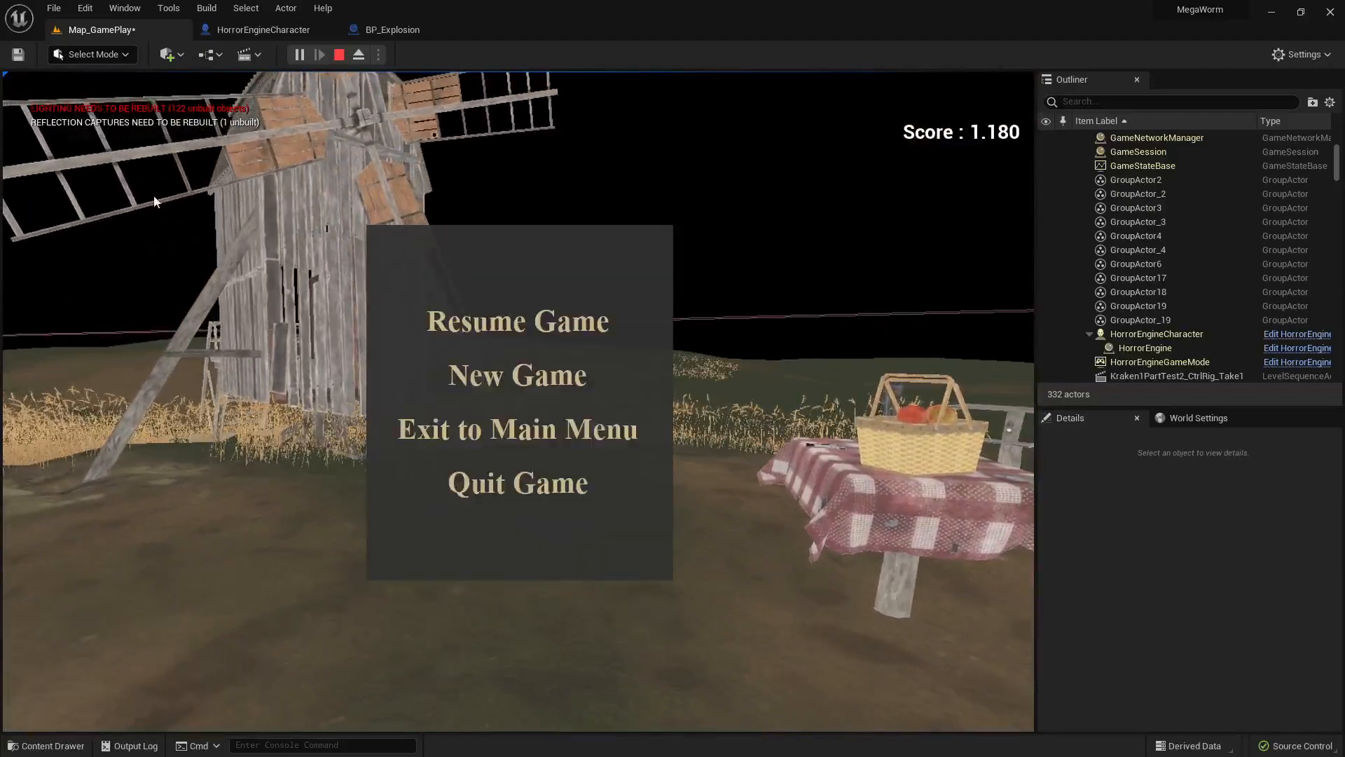
click(495, 485)
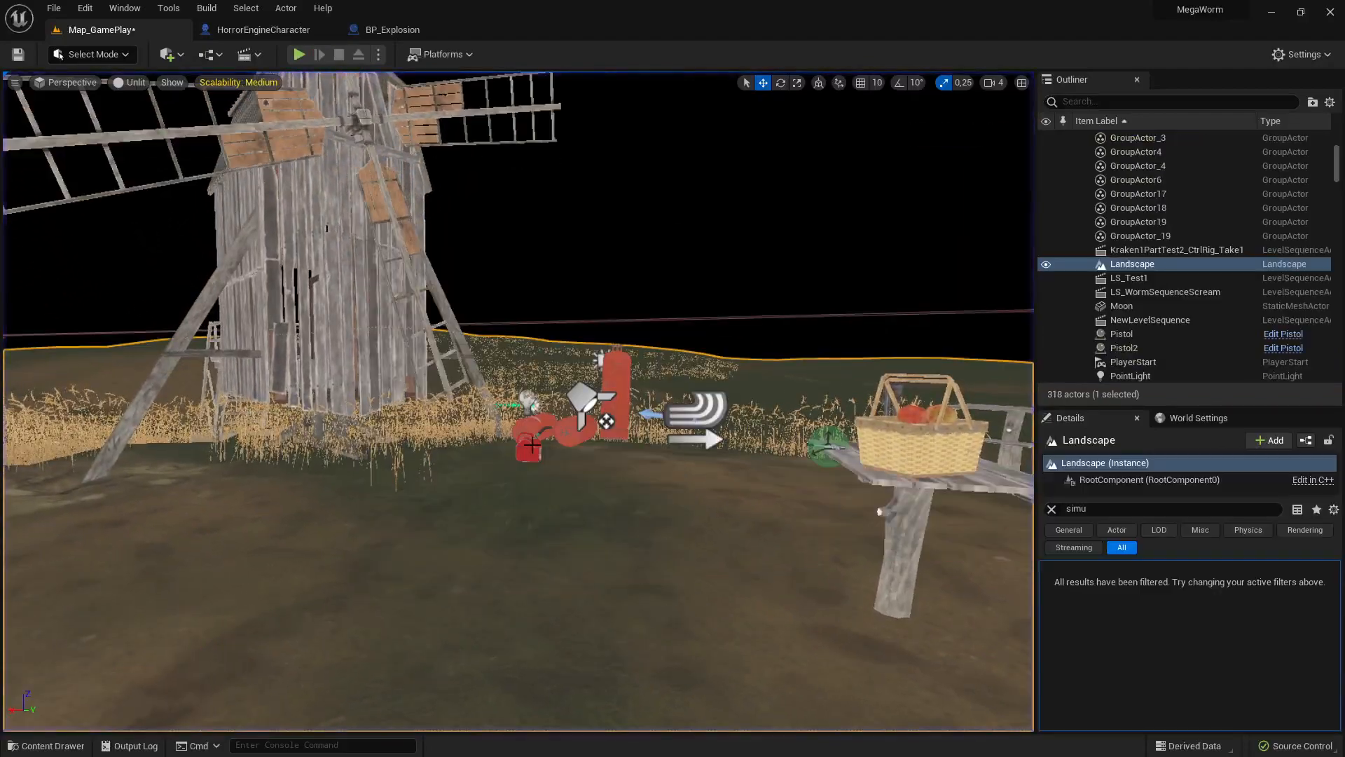
- Start another play-test from the ground near the picnic table and pick up the pistol lying on it
key(d)
right_drag(527, 468, 466, 470)
key(w)
key(w)
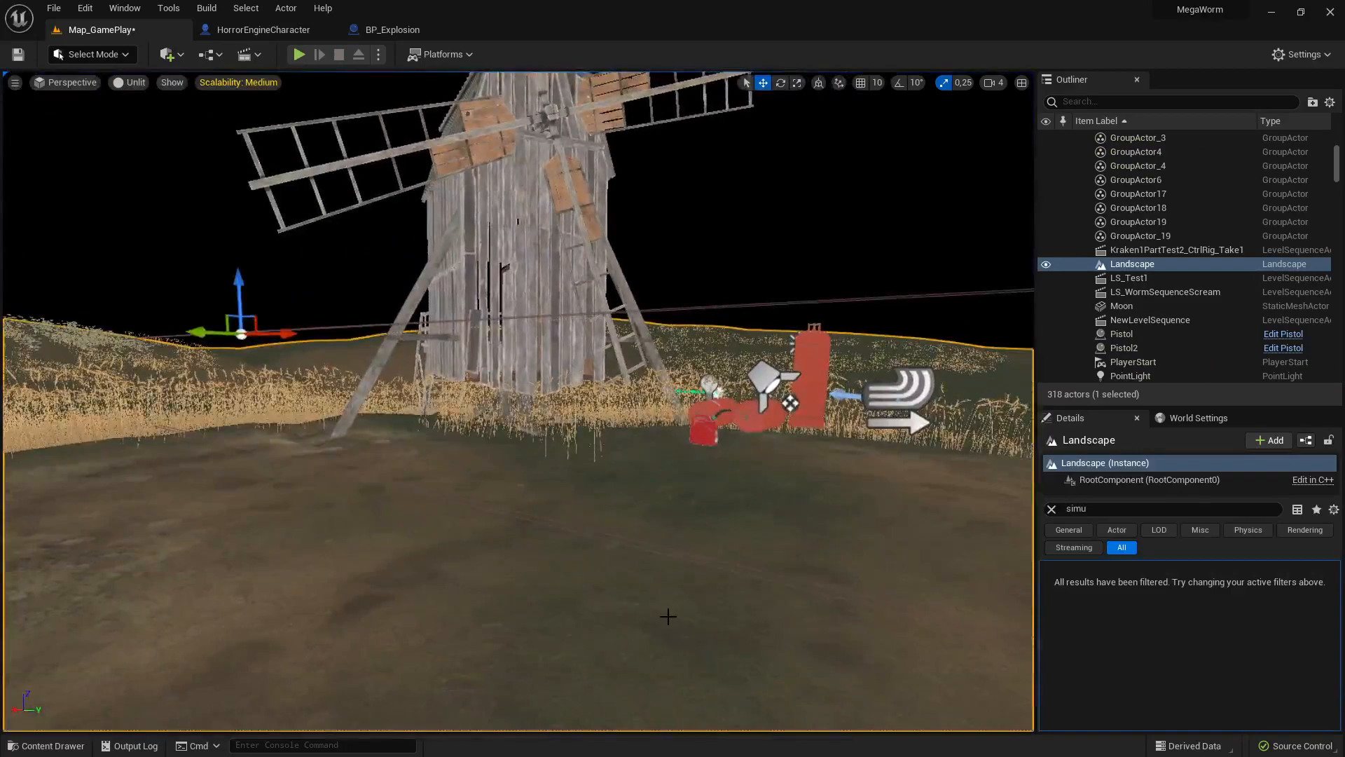
key(s)
right_drag(667, 616, 597, 591)
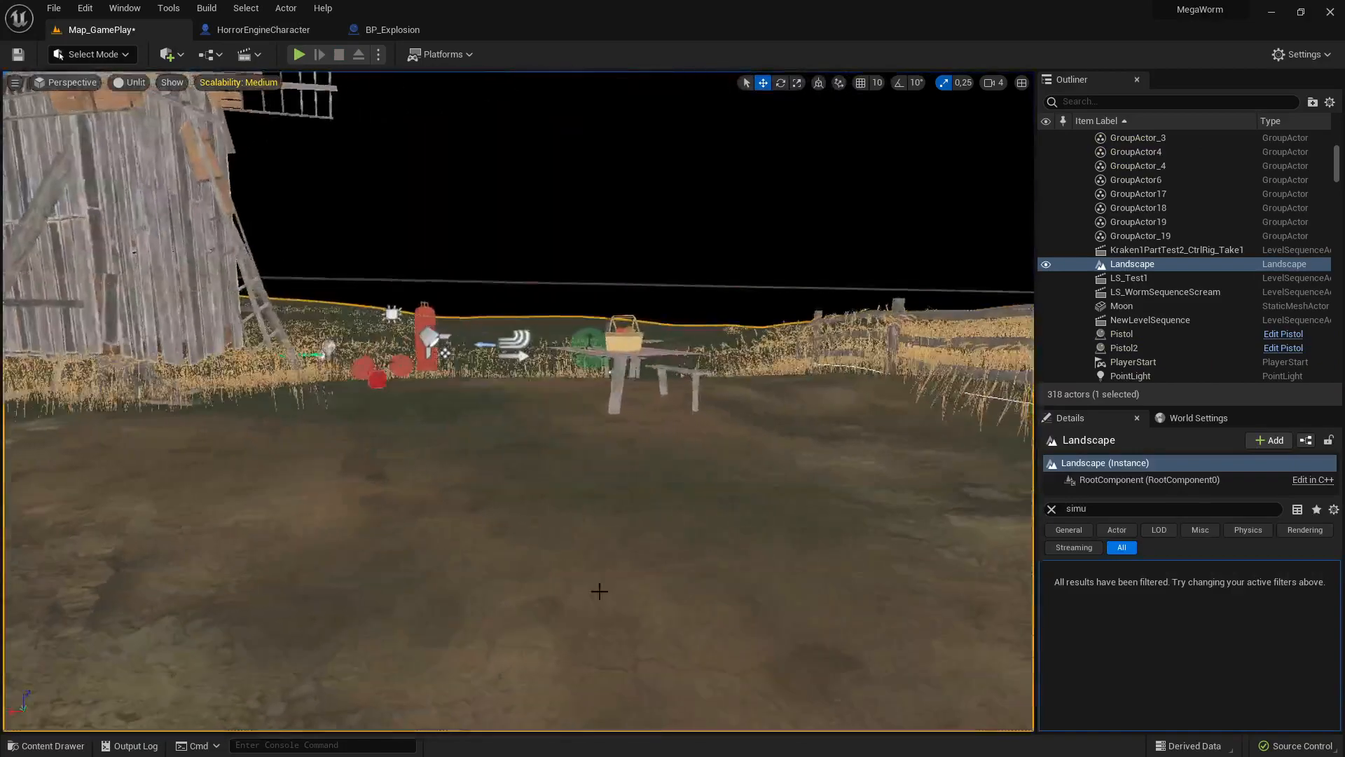
right_click(503, 606)
click(597, 585)
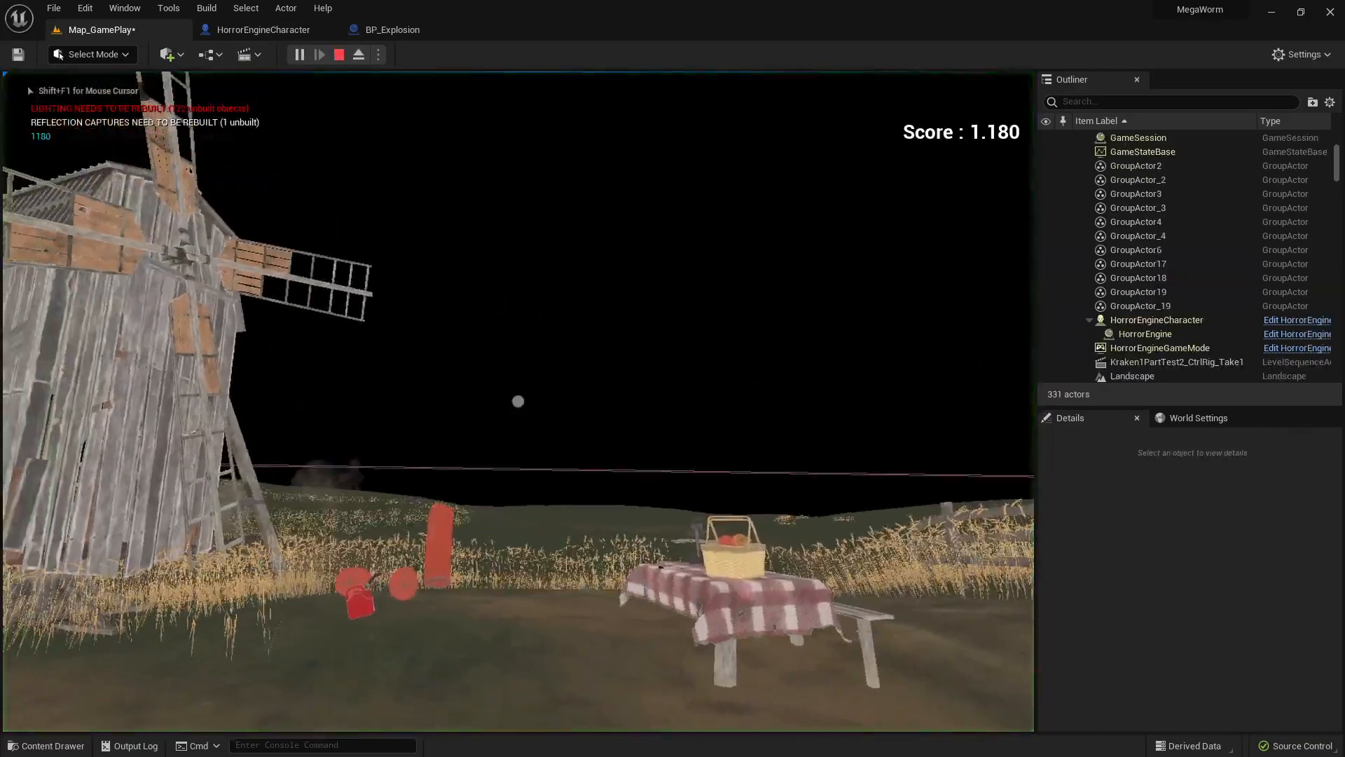
key(w)
key(w)
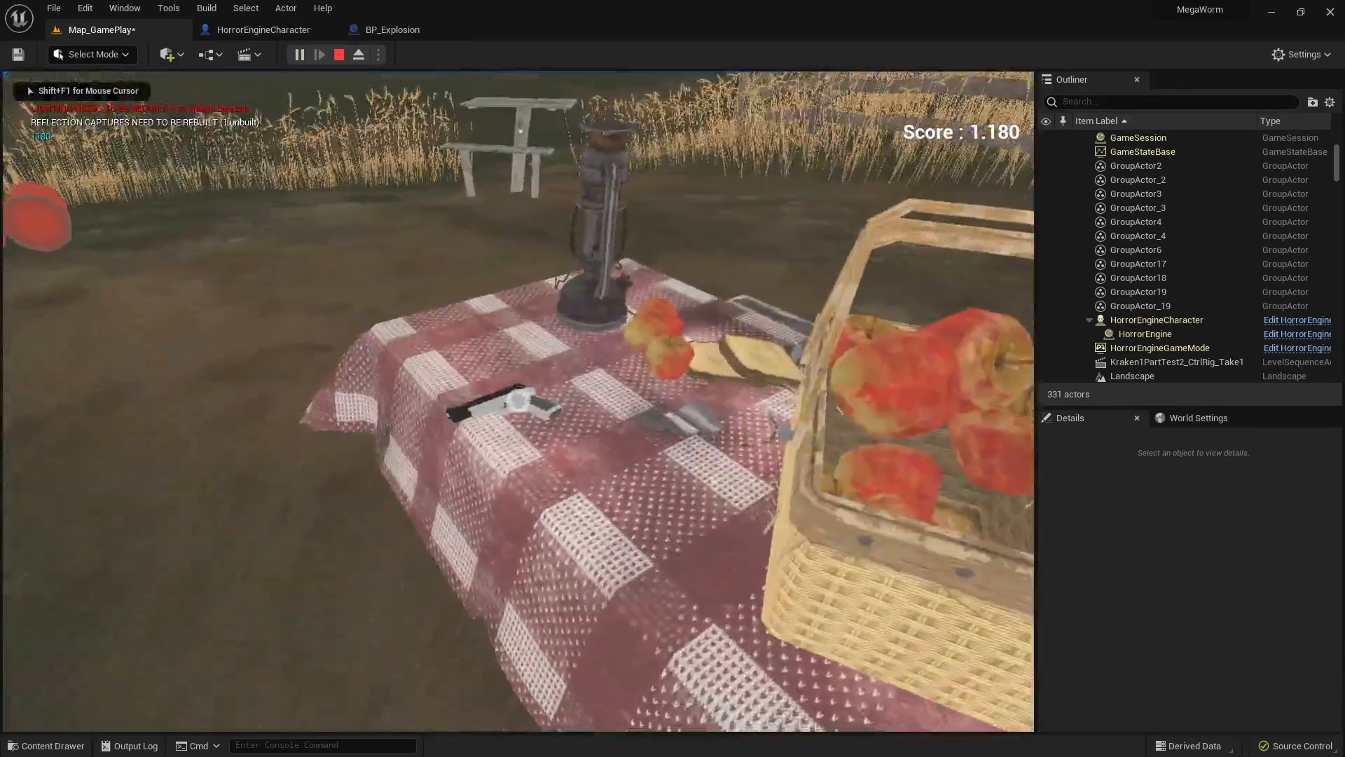
click(518, 402)
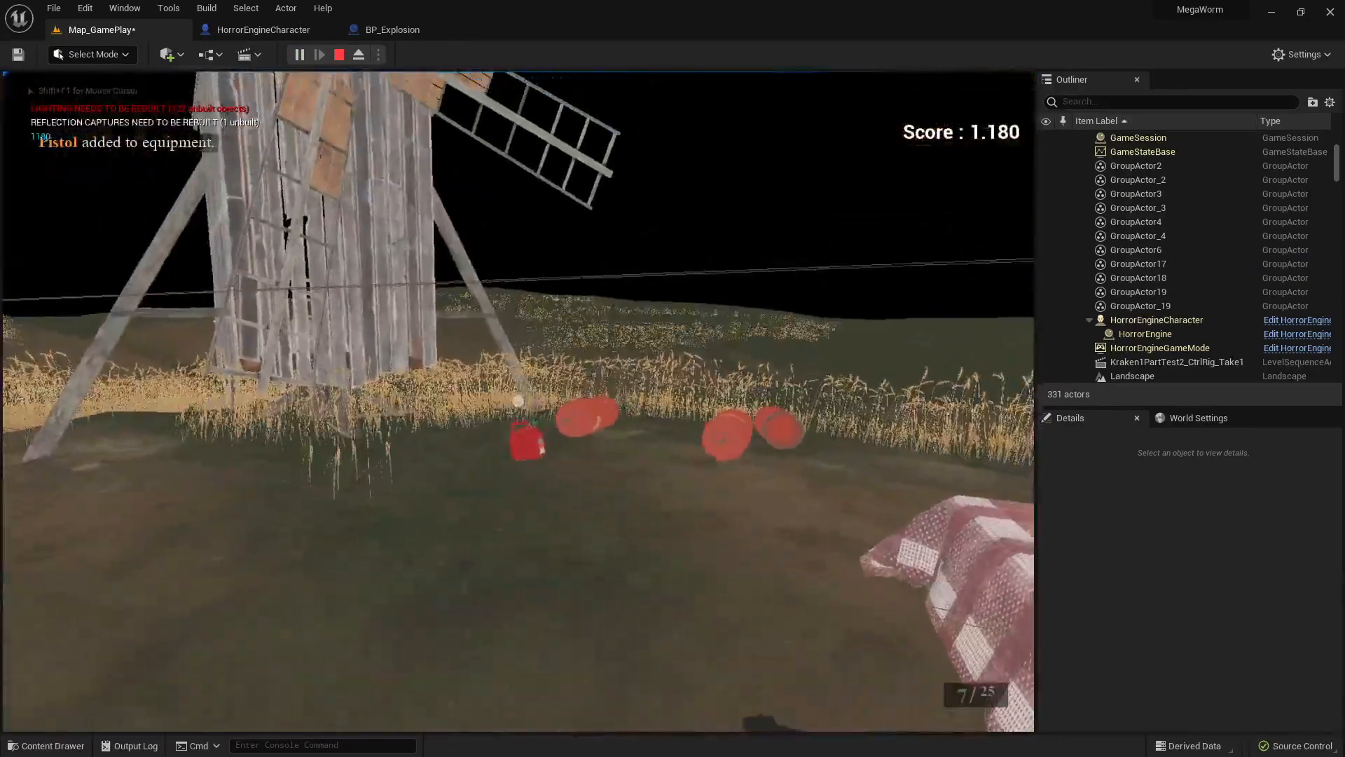
- Fire the pistol at the canisters beside the windmill to test their physics, and quit the game
key(s)
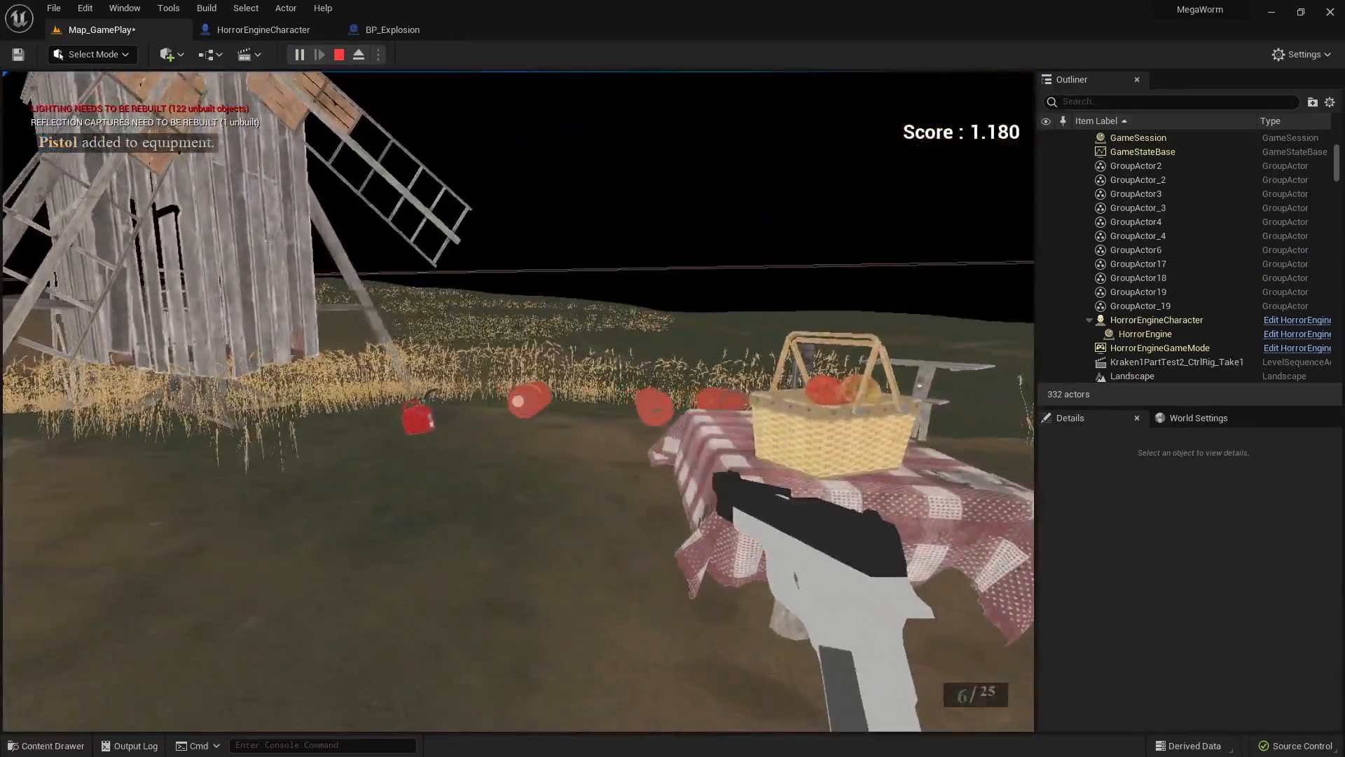
click(519, 402)
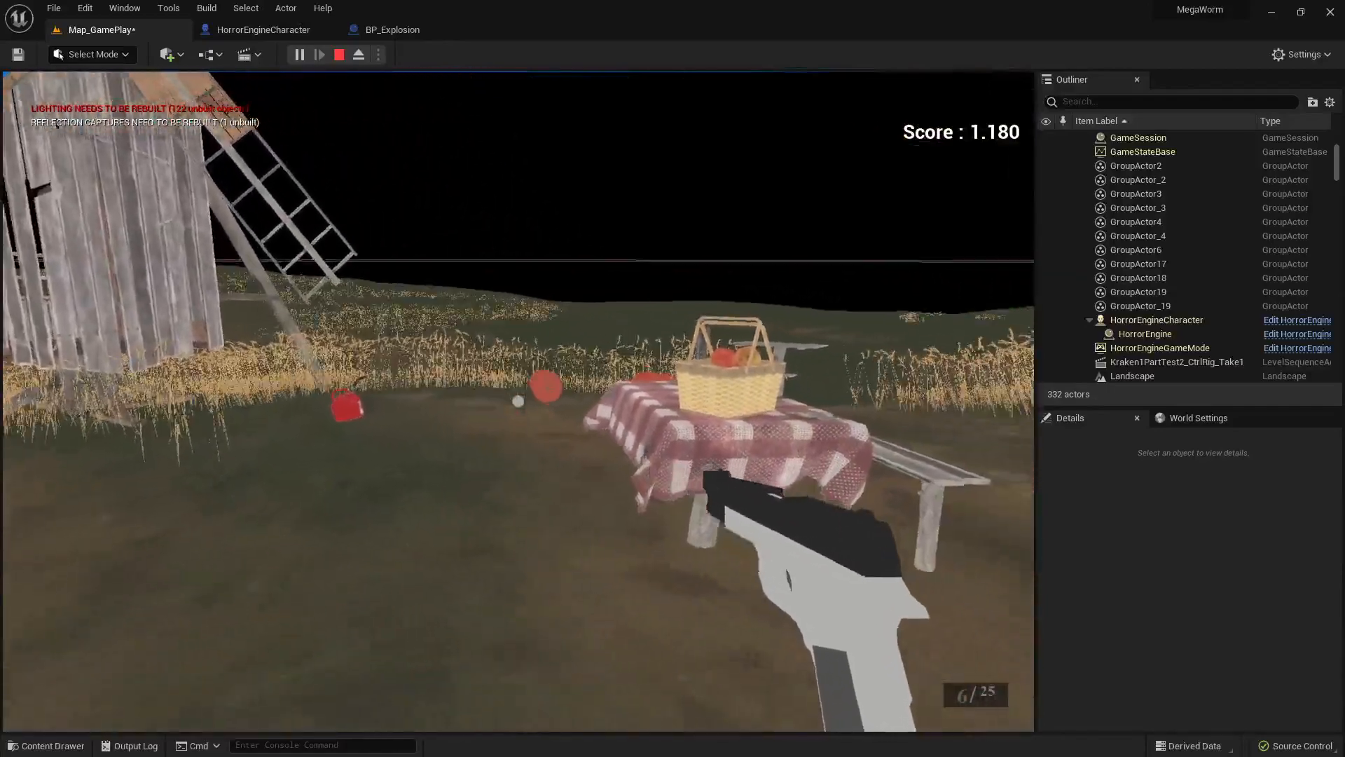
click(518, 401)
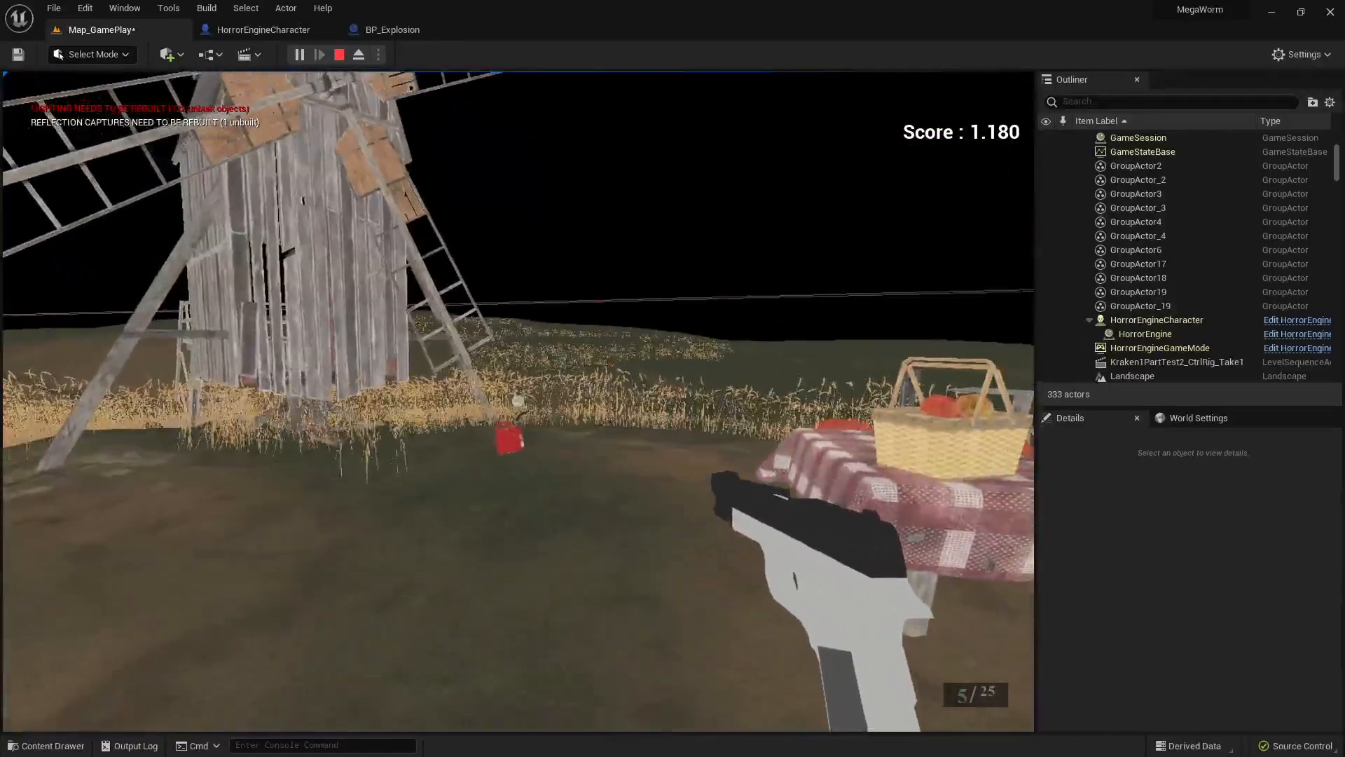
click(518, 401)
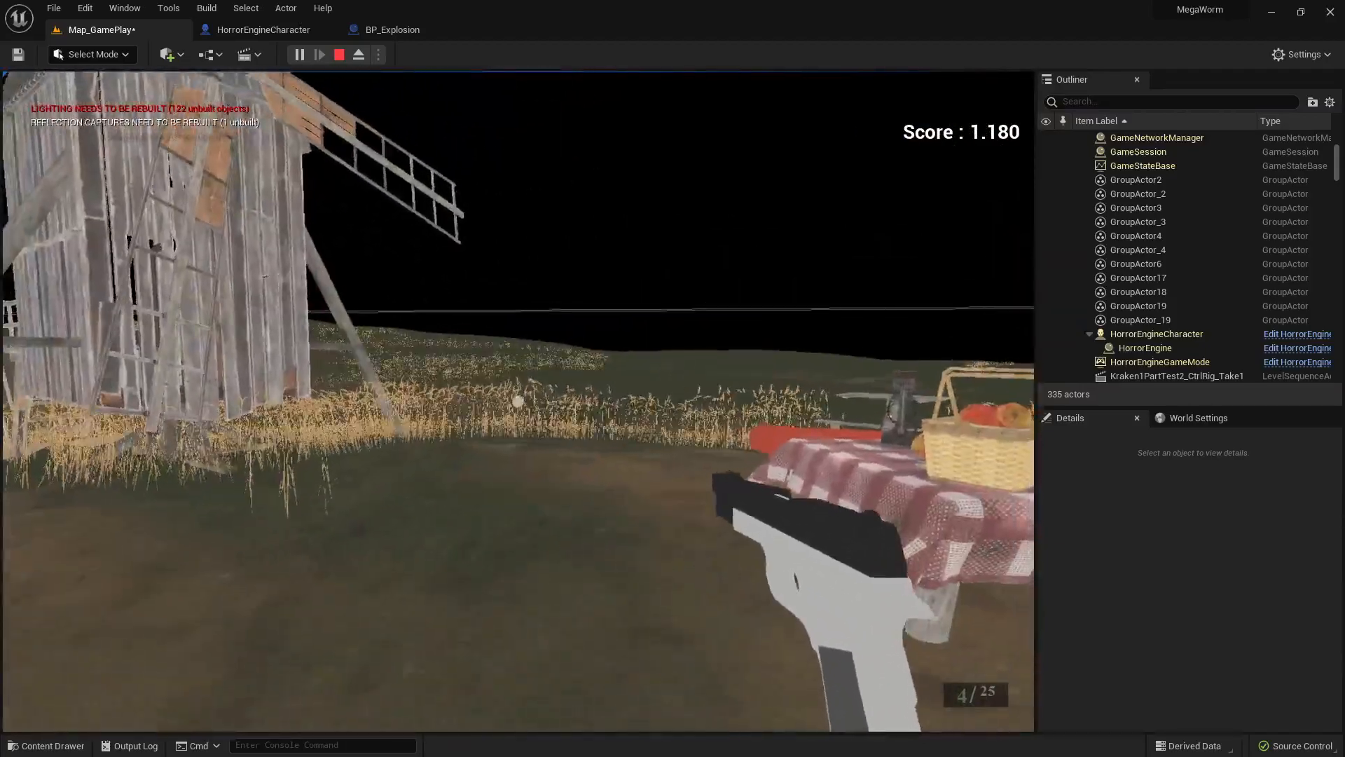
key(p)
click(589, 485)
- Delete the SpawnActor BP Raidal Force node and its Spawn Transform Location node from HorrorEngineCharacter's event graph, save, and return to Map_GamePlay
click(372, 29)
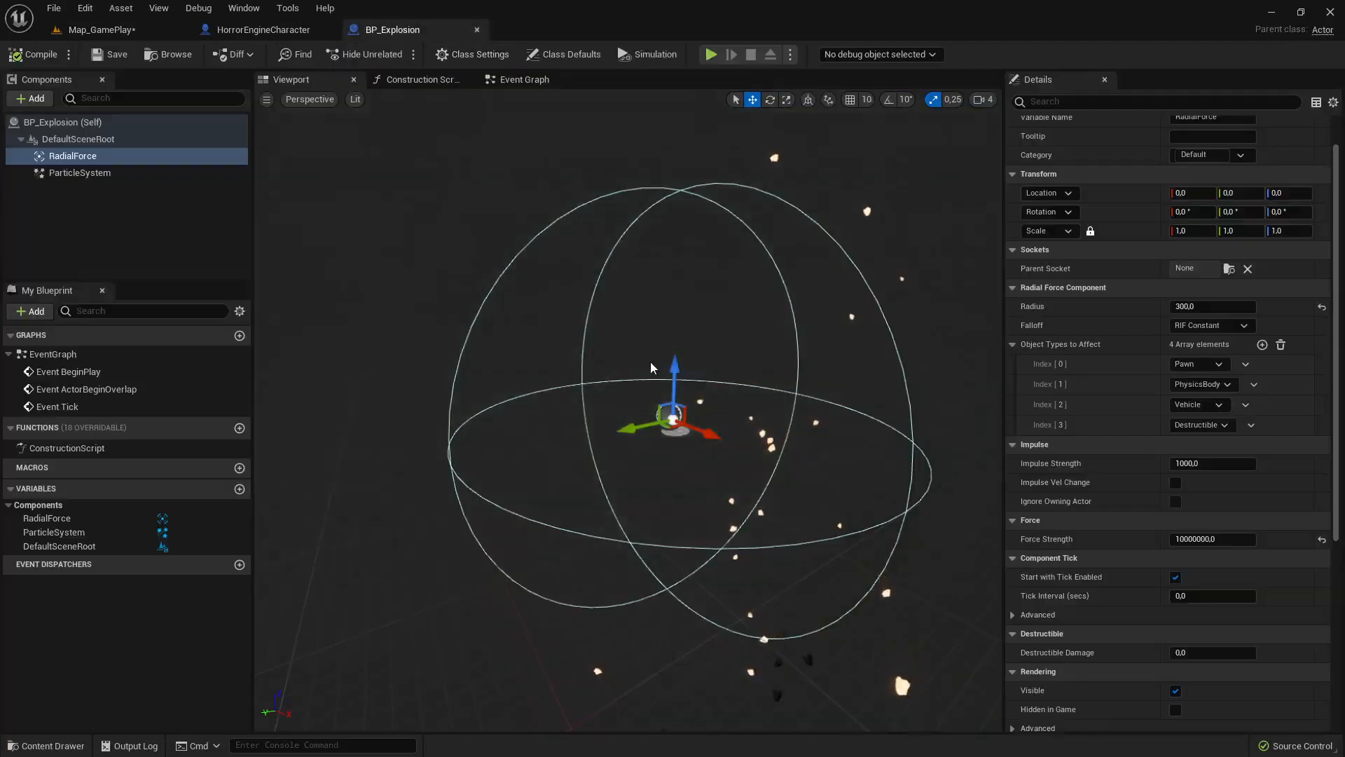
drag(270, 33, 350, 33)
scroll(805, 392, down, 5)
scroll(615, 393, up, 6)
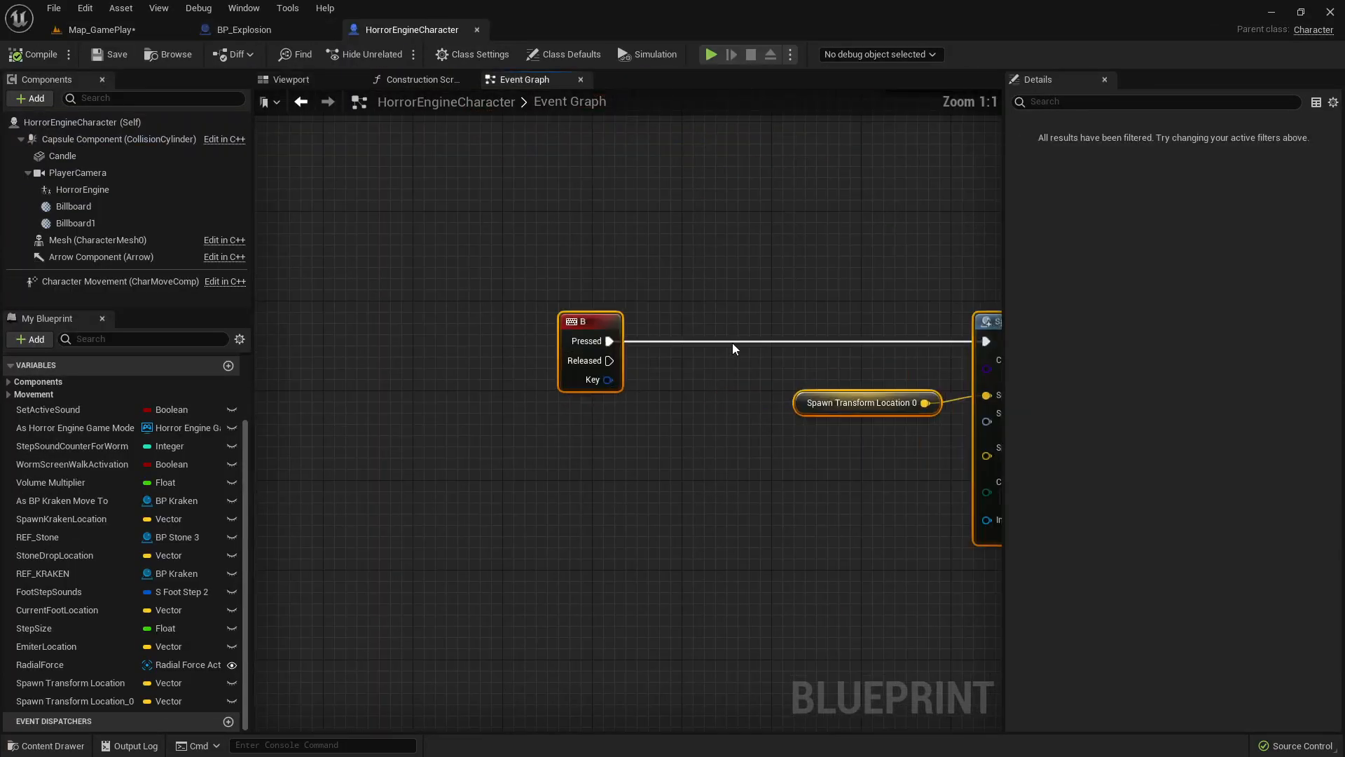
right_drag(609, 349, 496, 405)
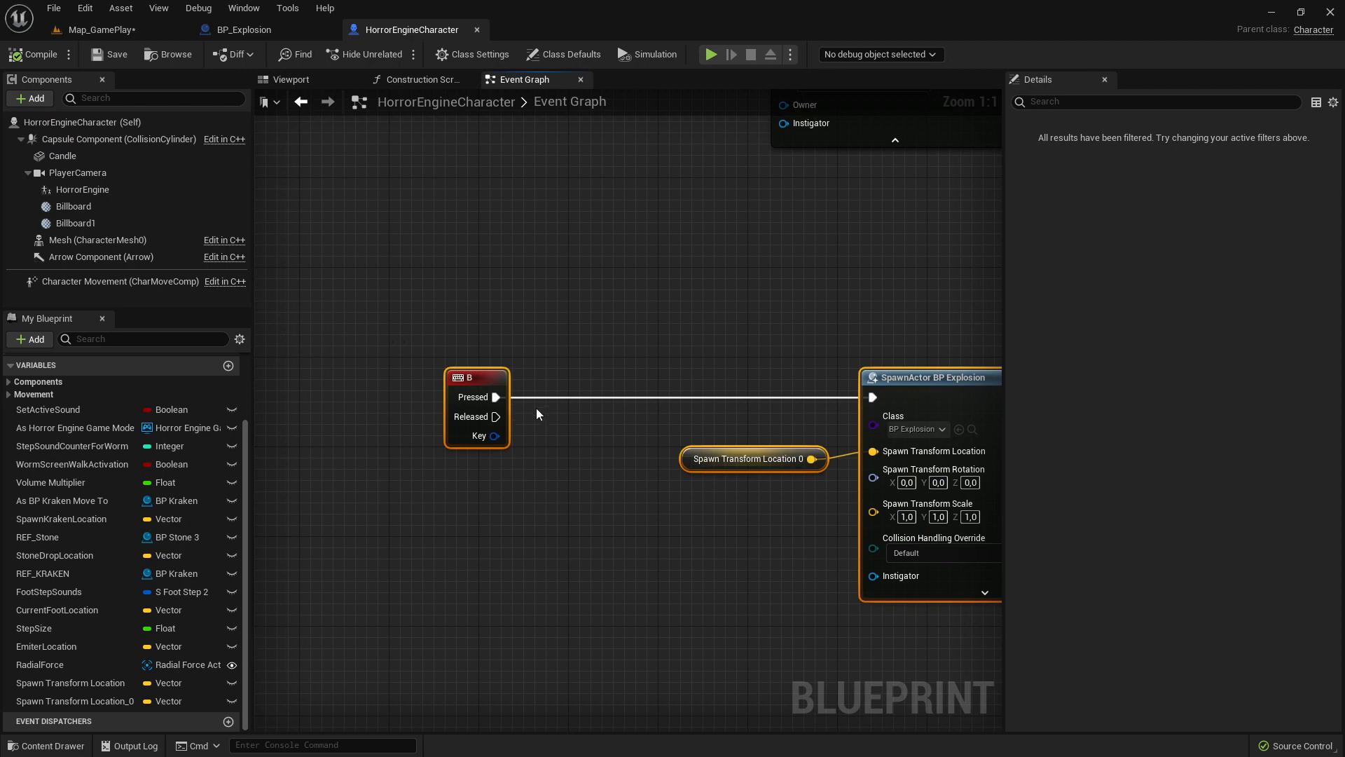
drag(400, 340, 640, 506)
right_drag(706, 123, 577, 471)
drag(387, 226, 845, 574)
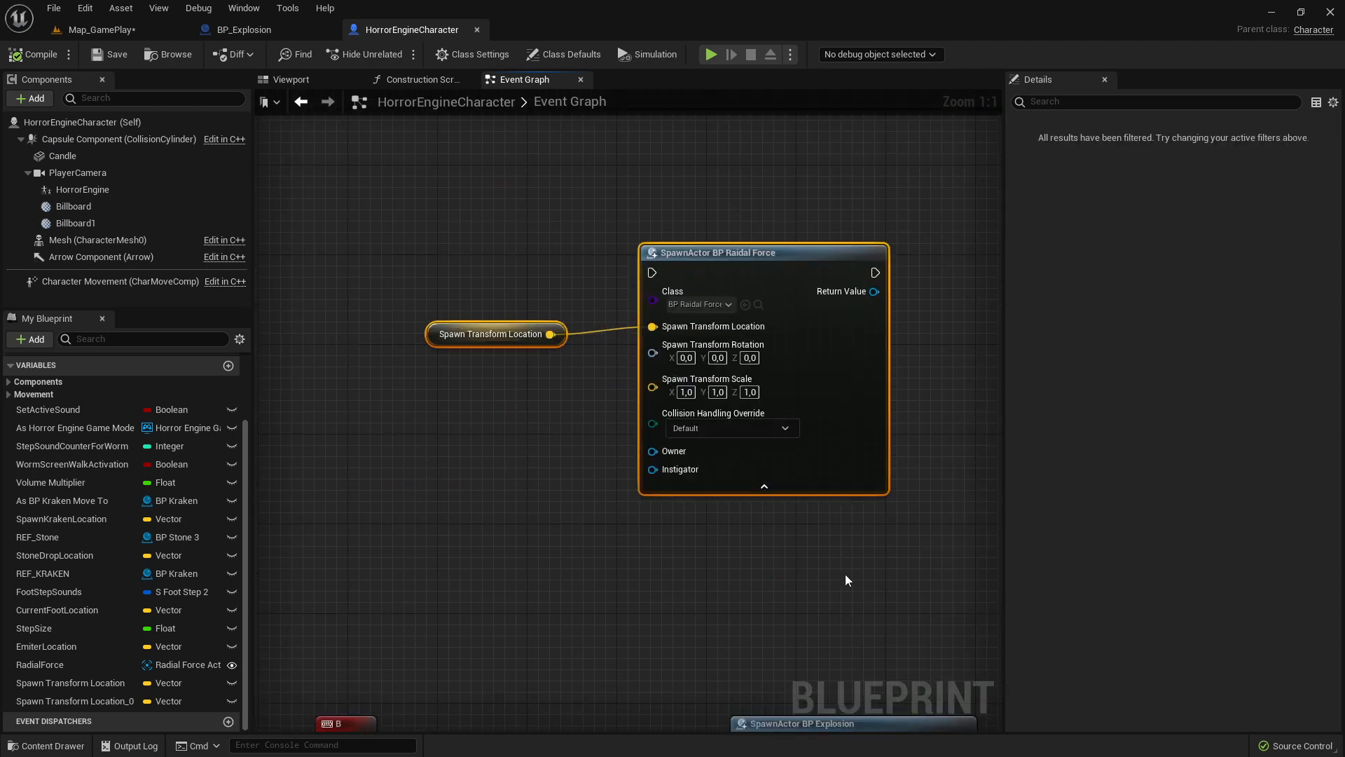
key(Delete)
scroll(643, 382, down, 4)
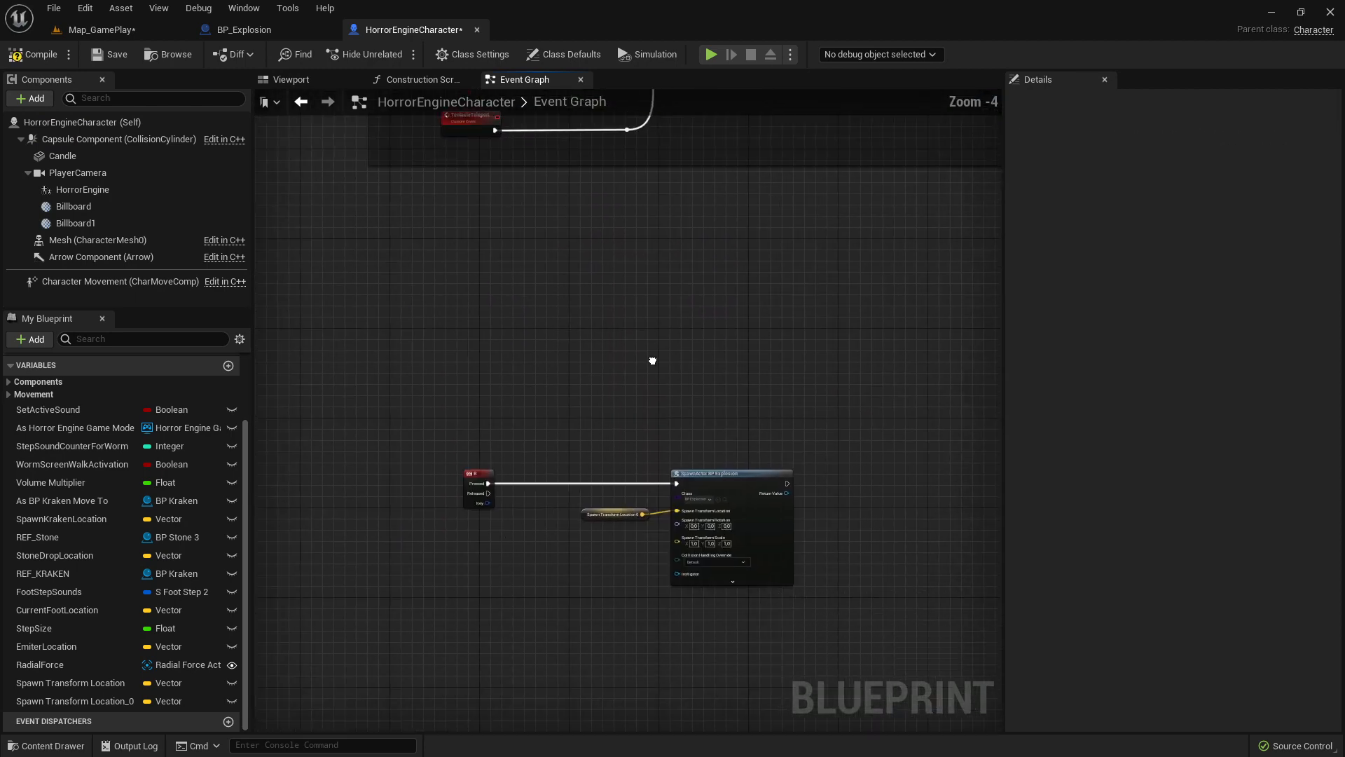
click(115, 57)
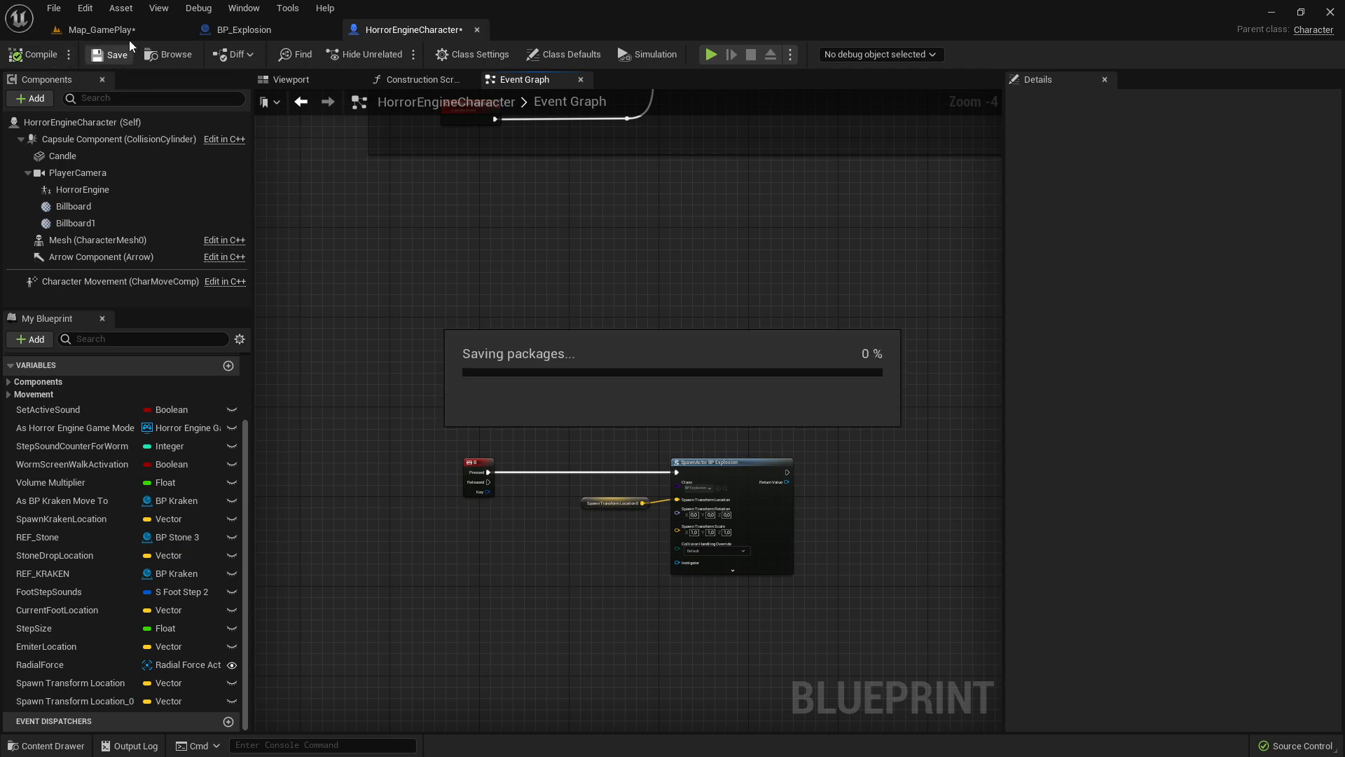
click(102, 29)
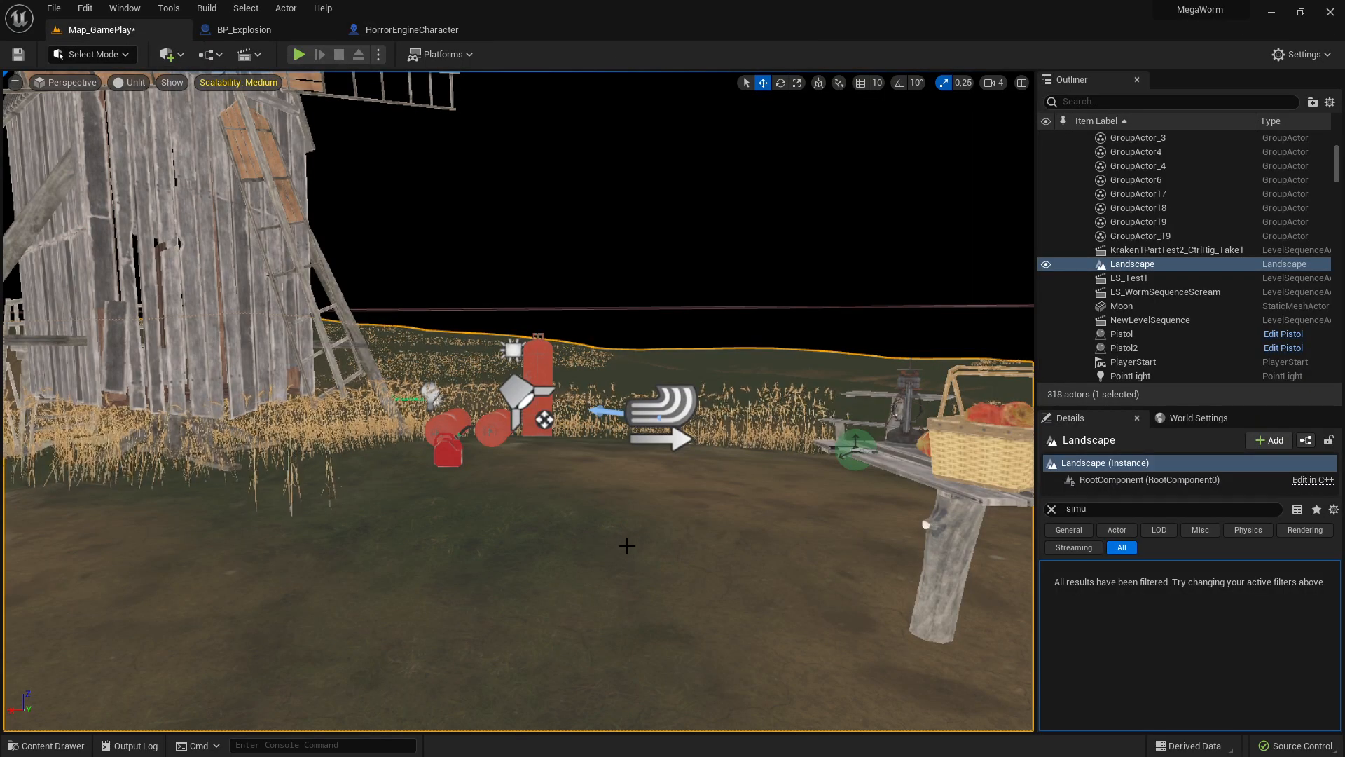